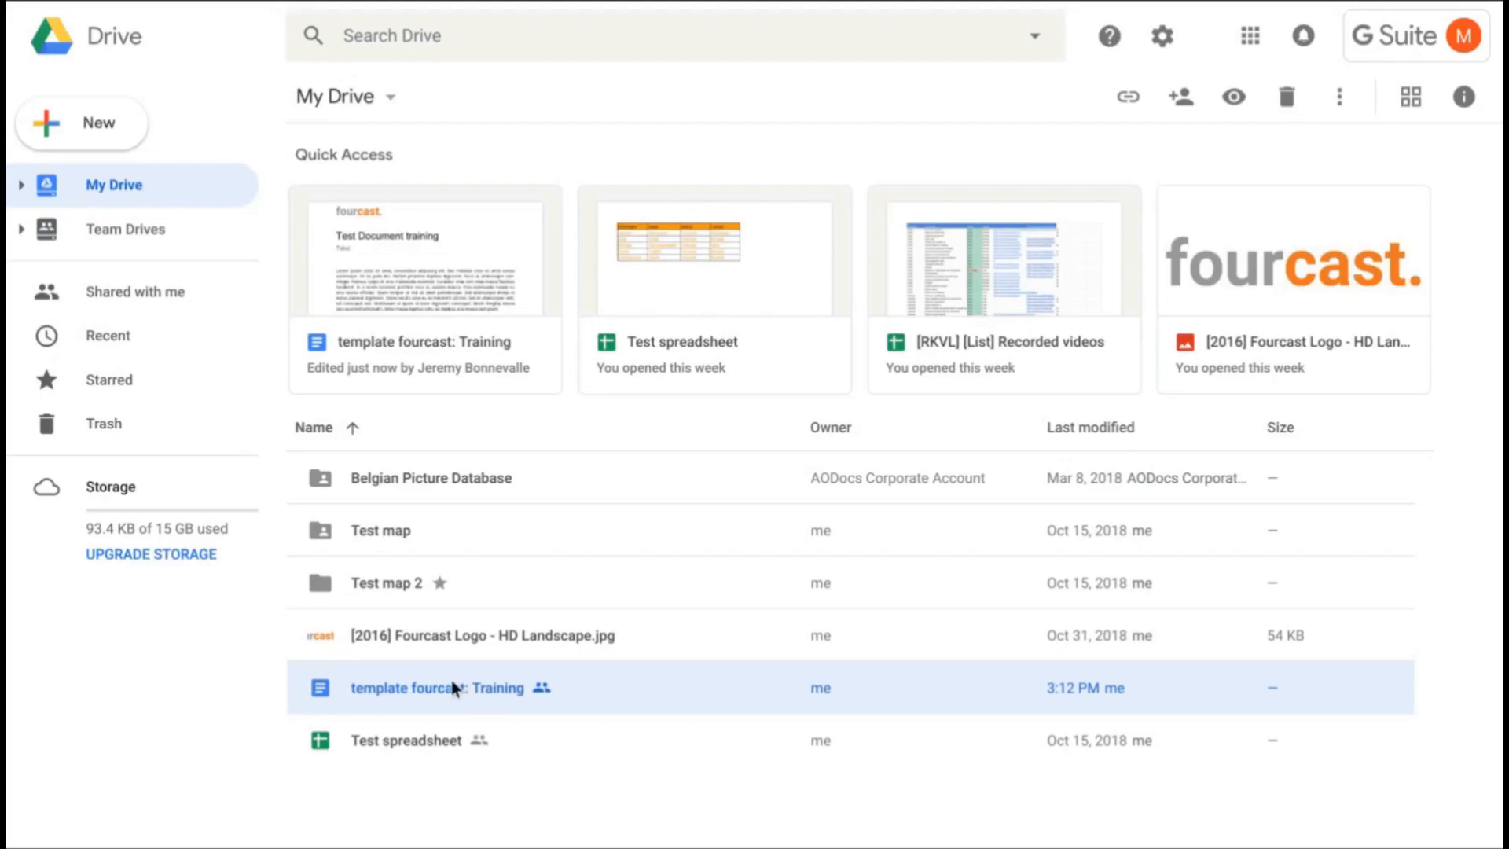
Open the "template fourcast: Training" document and add the line "Hello, this is a test." above the Lorem ipsum paragraph, set off by blank lines
{"action": "double_click", "coordinate": [451, 687]}
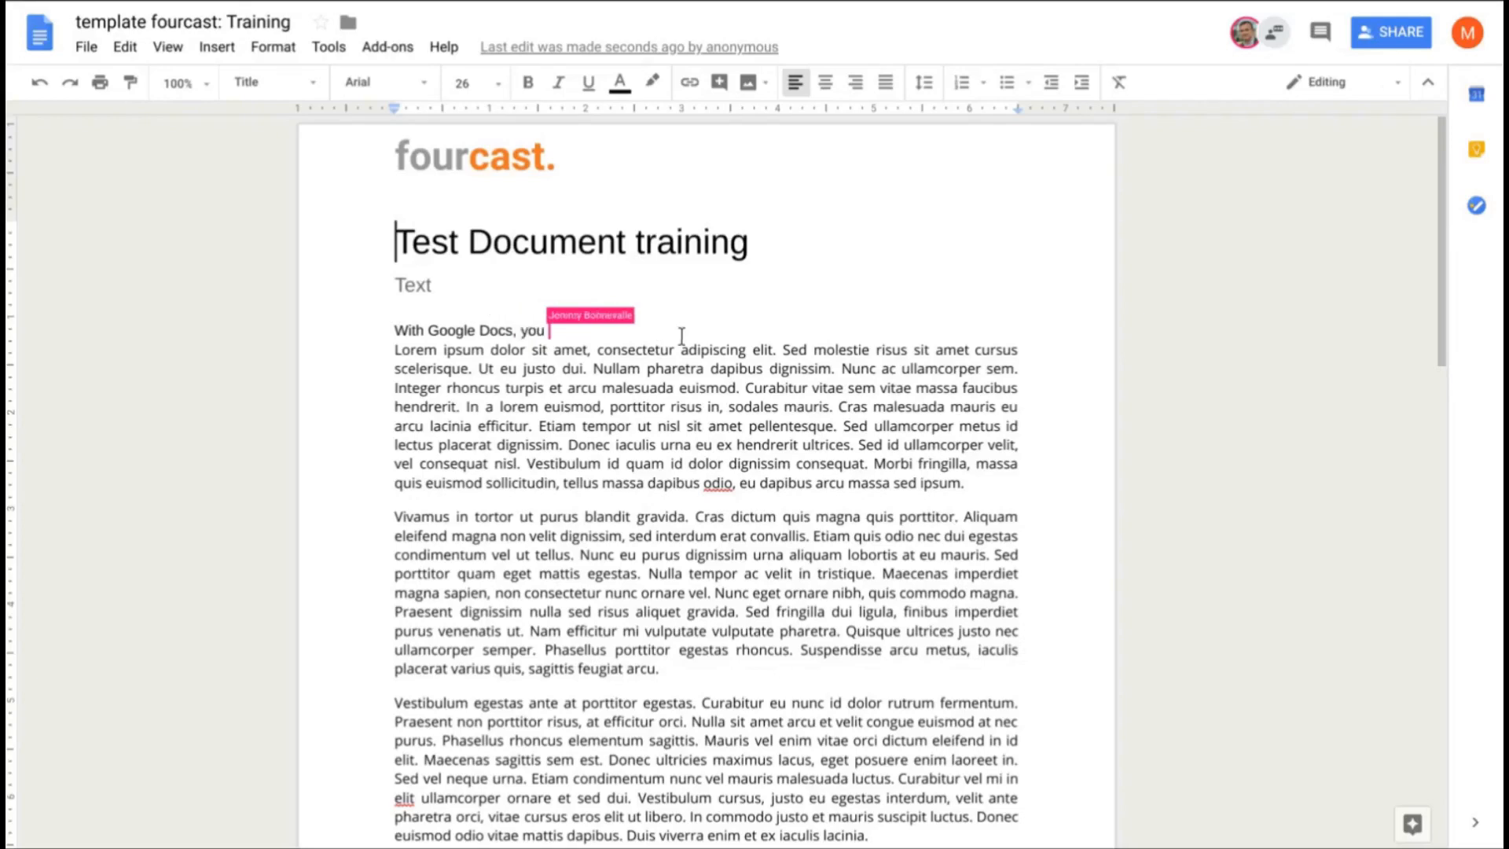
{"action": "left_click", "coordinate": [395, 350]}
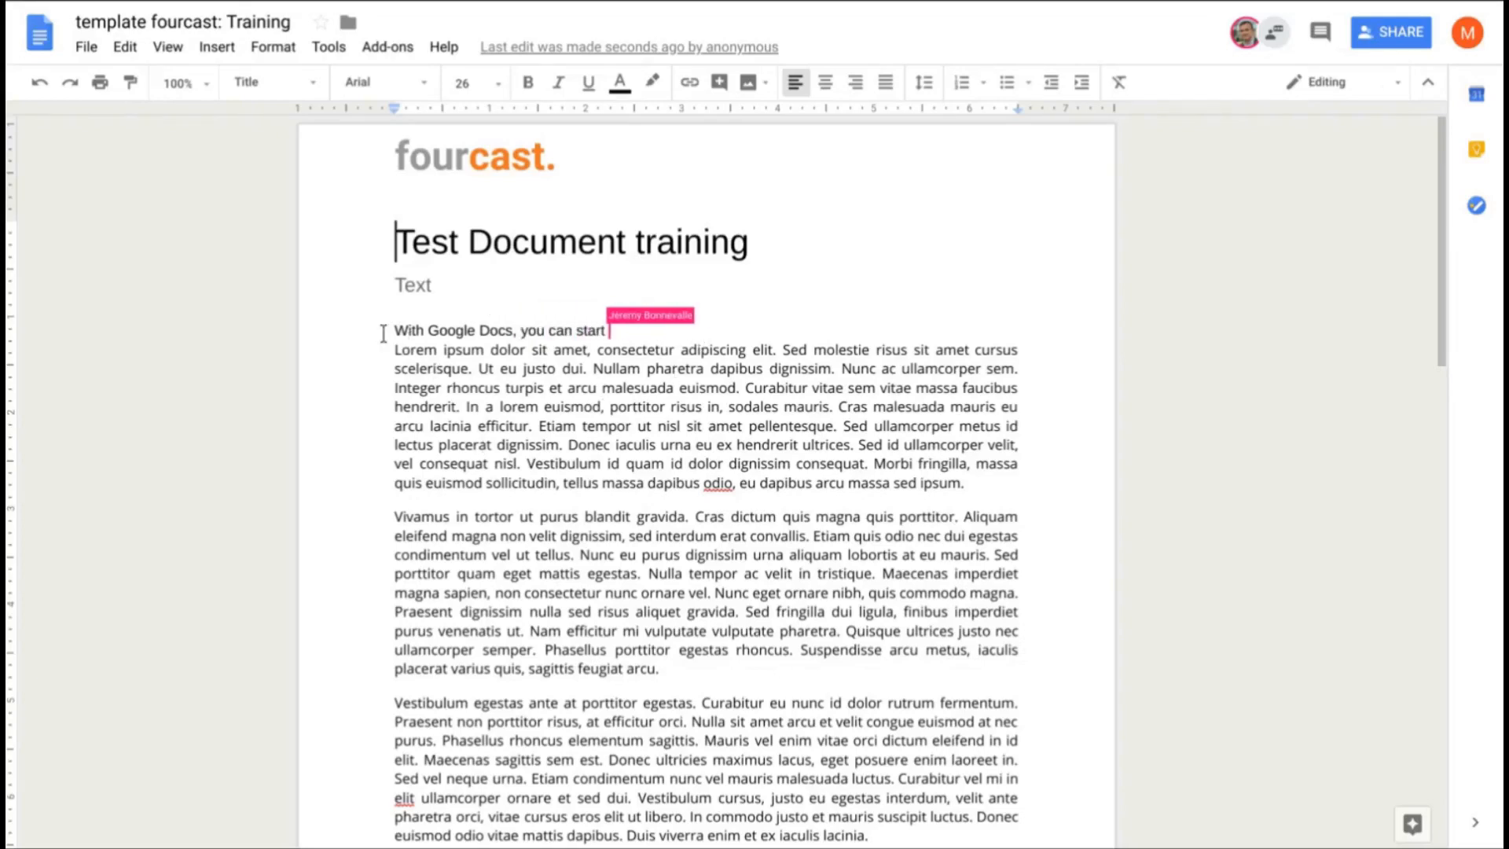
{"action": "key", "text": "Return"}
{"action": "key", "text": "Return"}
{"action": "key", "text": "Return"}
{"action": "key", "text": "Up"}
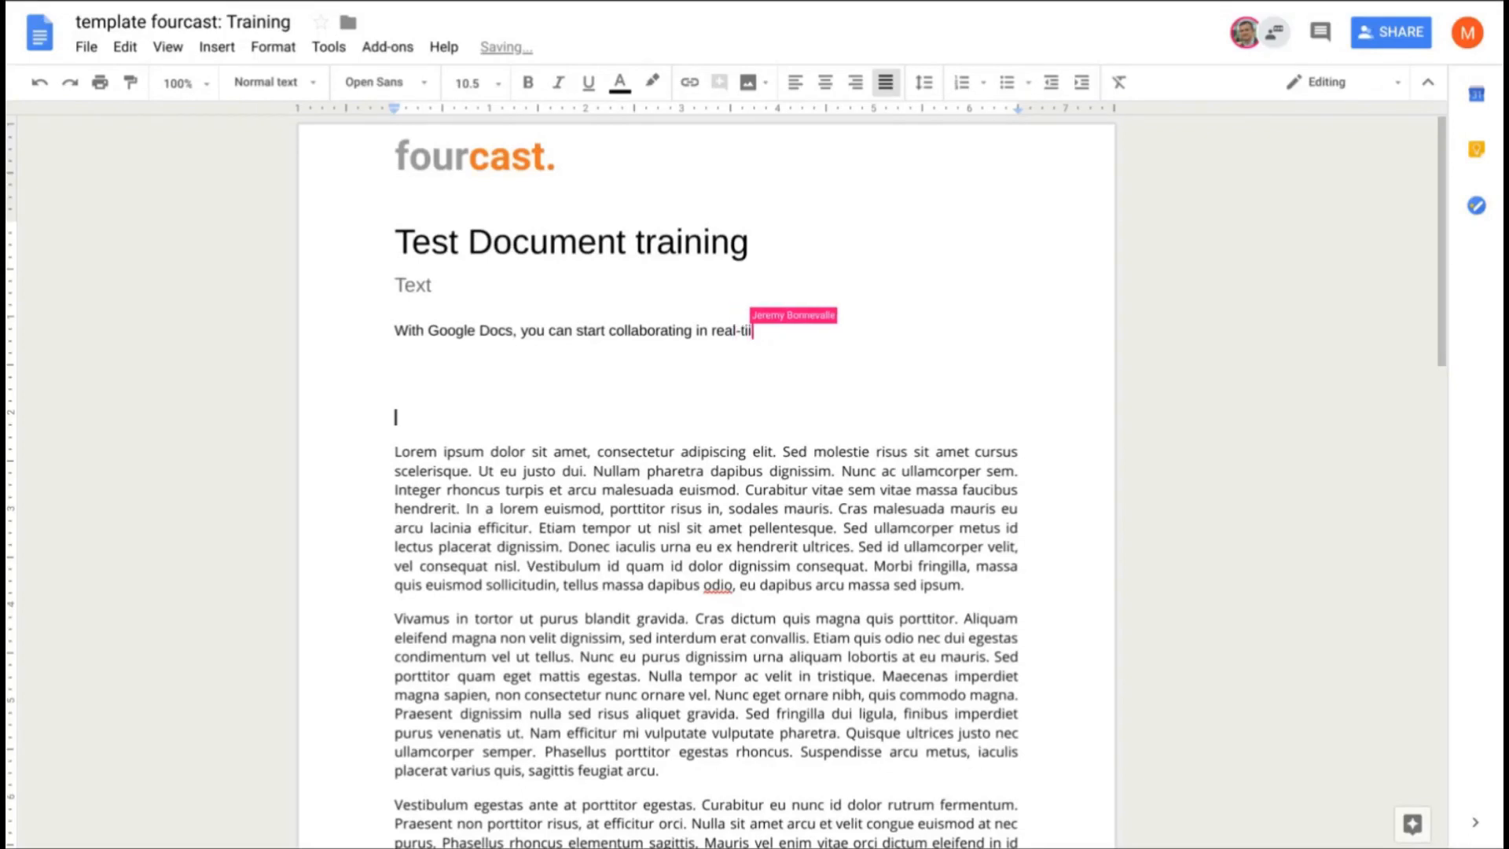
{"action": "type", "text": "Hello, t"}
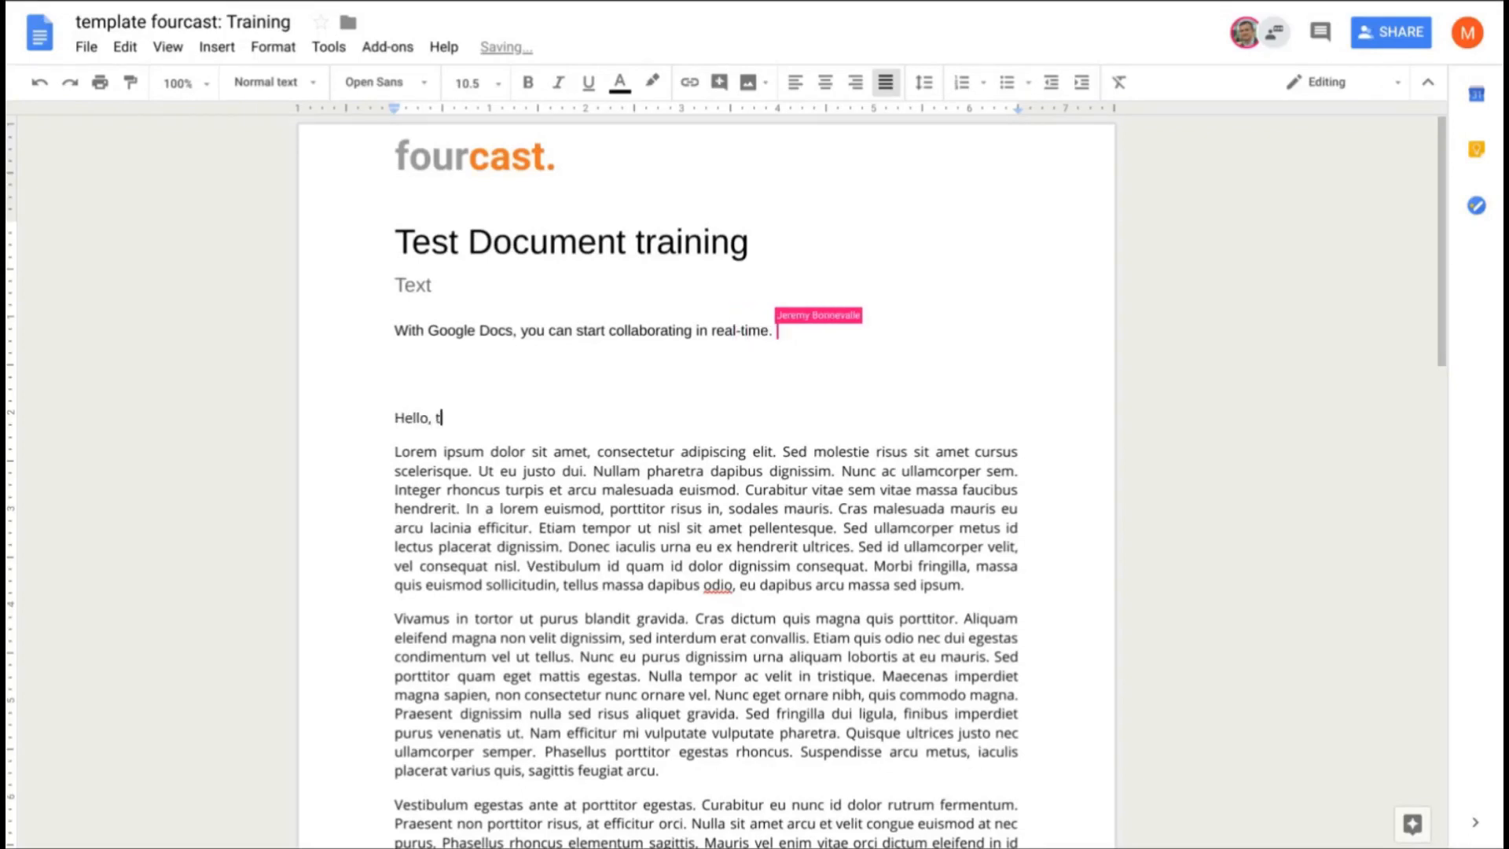
{"action": "type", "text": "his is "}
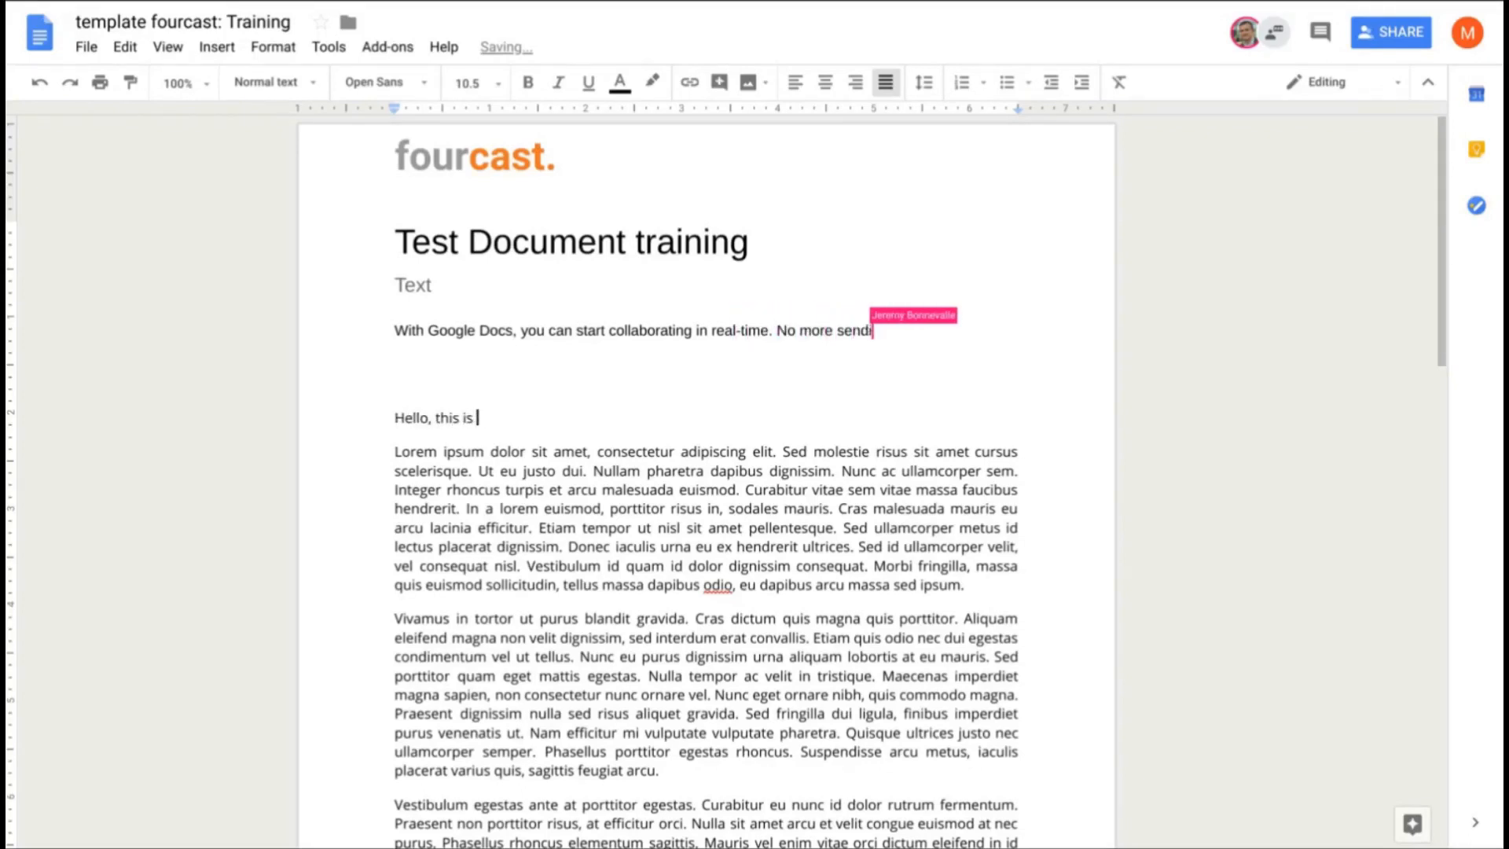
{"action": "type", "text": "a test."}
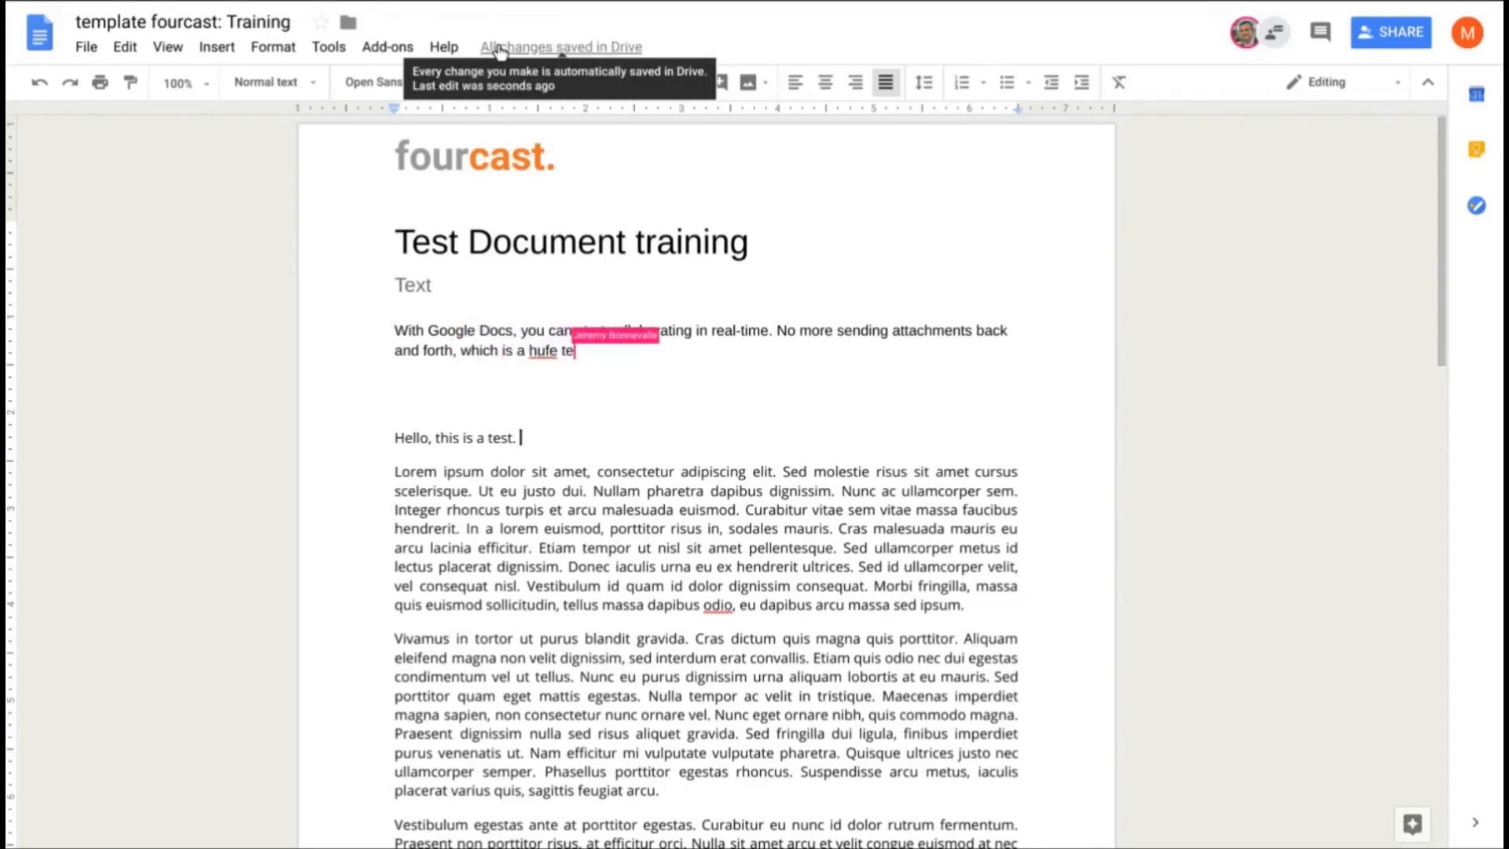
Append "fhurhfuregiuerrg" to the test line and remove the extra blank line above it
{"action": "type", "text": "fhurhfuregiuerrg"}
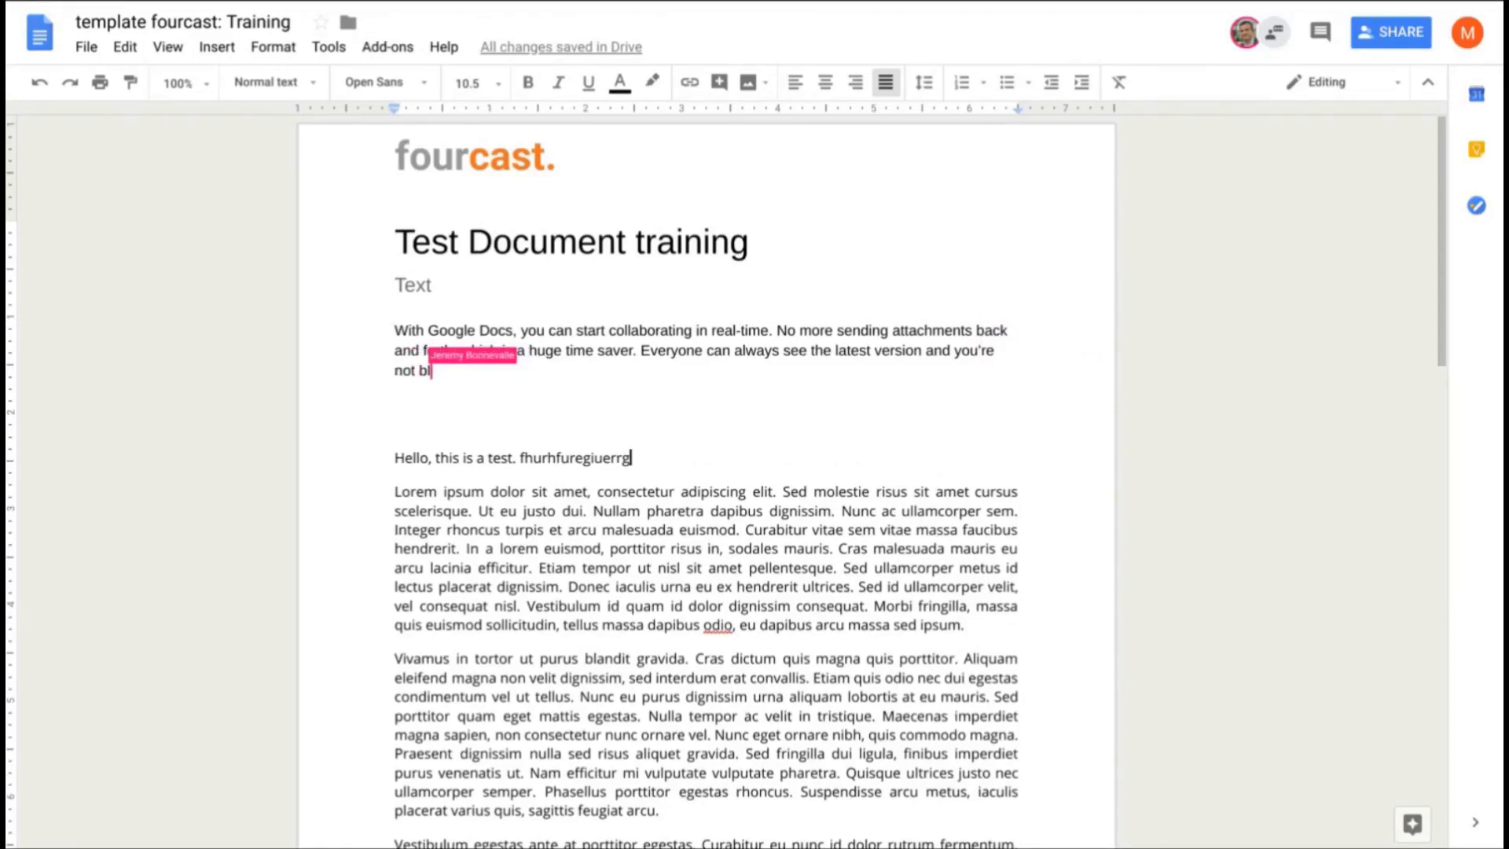
{"action": "left_click", "coordinate": [530, 421]}
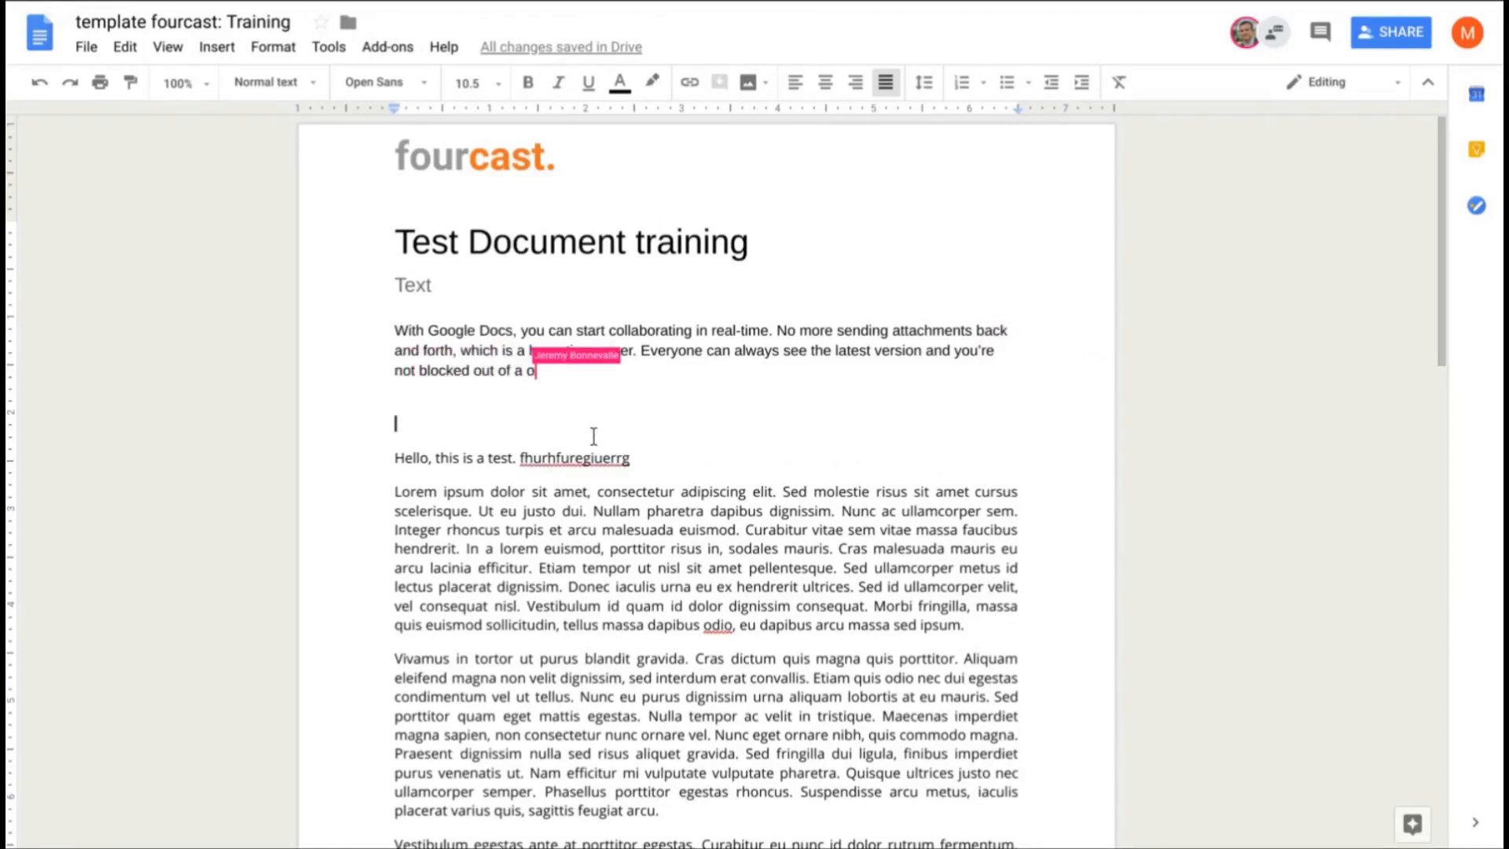
{"action": "key", "text": "BackSpace"}
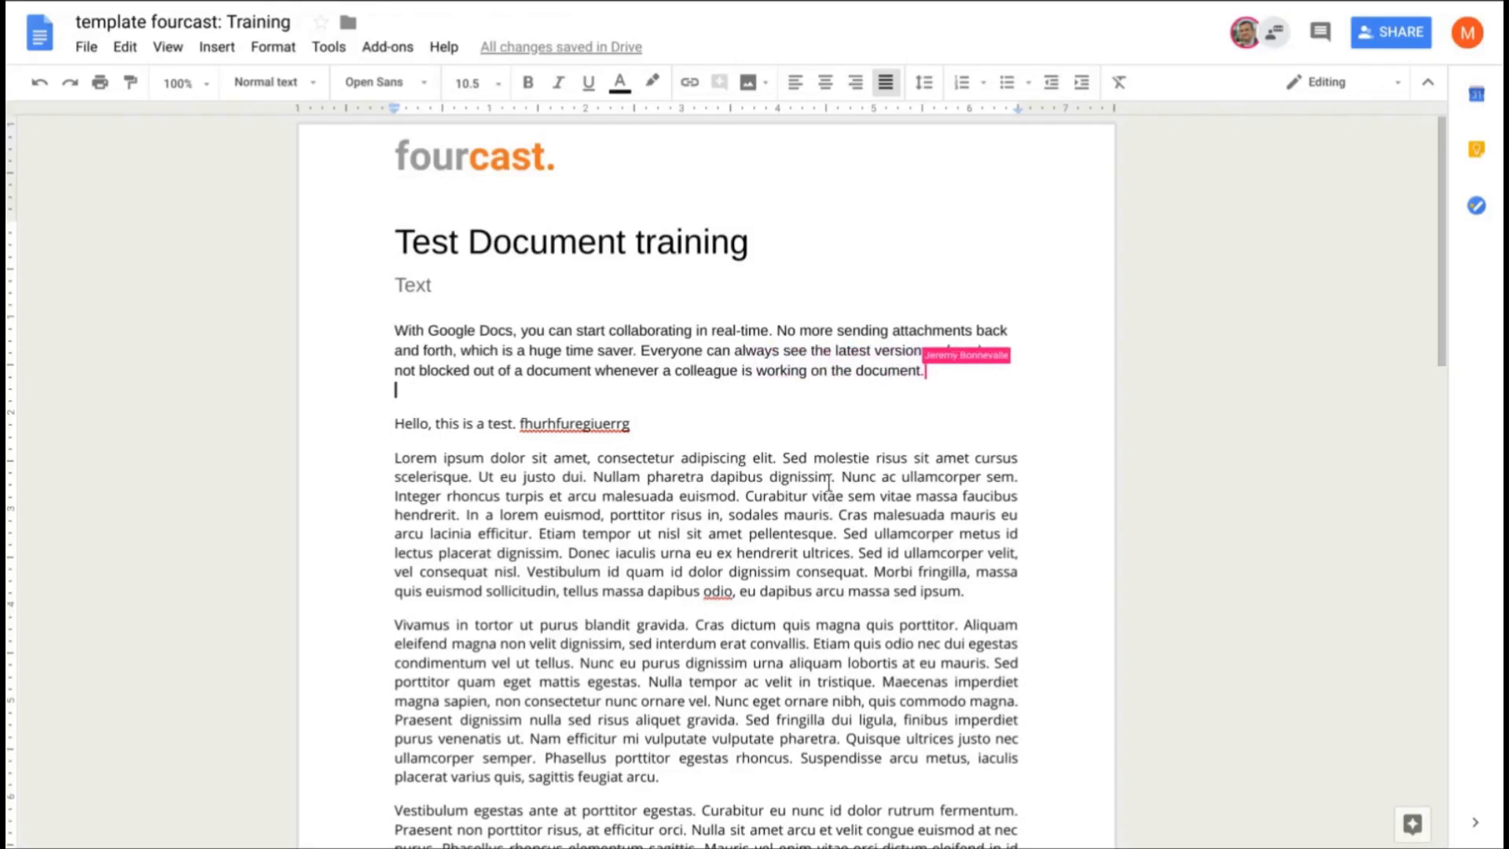
{"action": "left_click", "coordinate": [748, 476]}
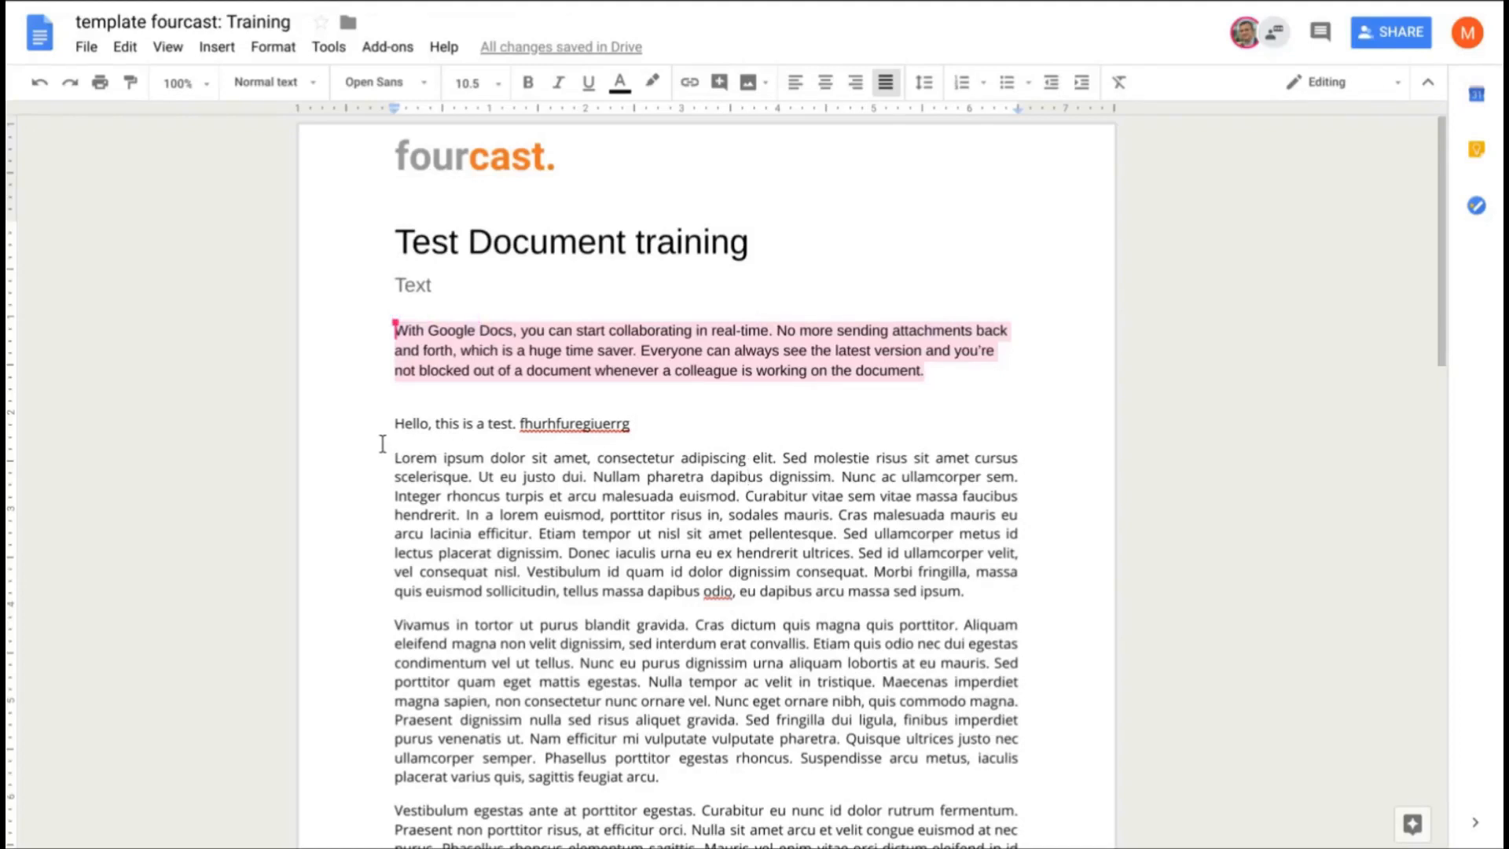
Append "fhuefhuiehgfie" to the last line of the document and jump to the collaborator's current position in the text
{"action": "scroll", "coordinate": [383, 444], "scroll_direction": "down", "scroll_amount": 4}
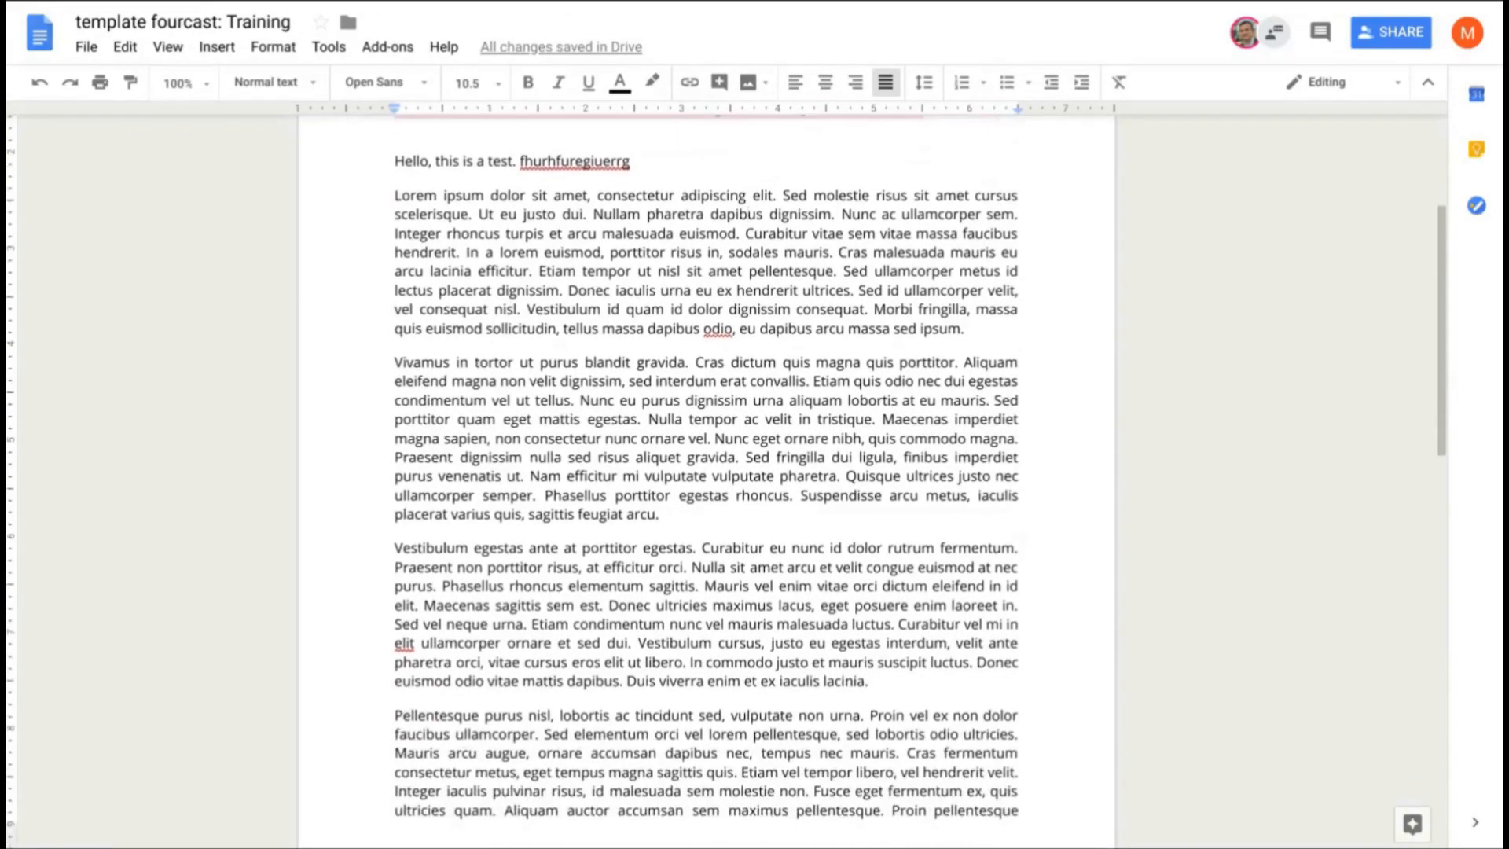
{"action": "scroll", "coordinate": [781, 495], "scroll_direction": "down", "scroll_amount": 9}
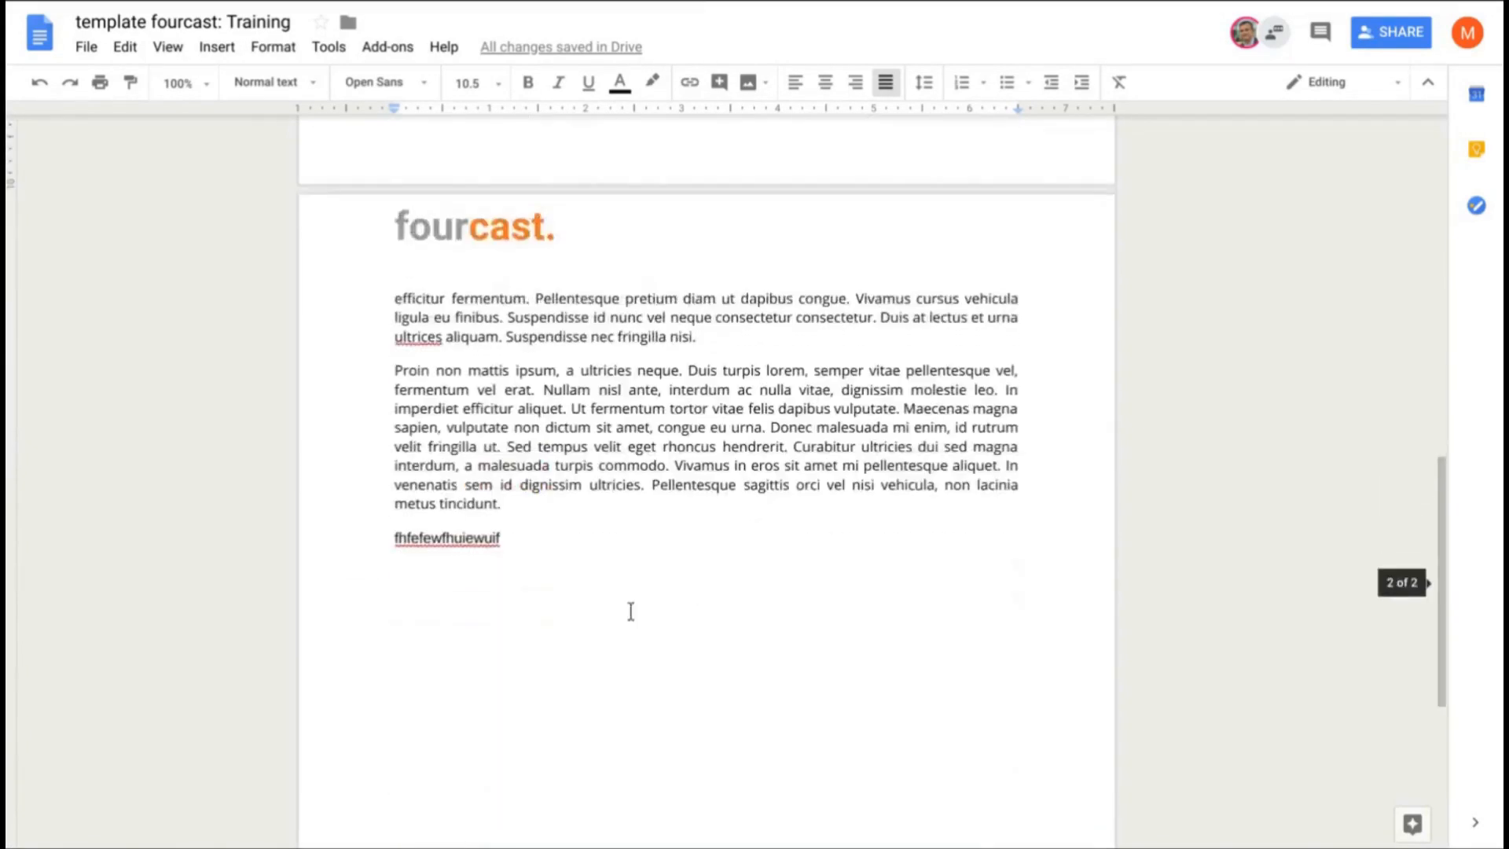
{"action": "left_click", "coordinate": [532, 516]}
{"action": "type", "text": "fhuefhuiehgfie"}
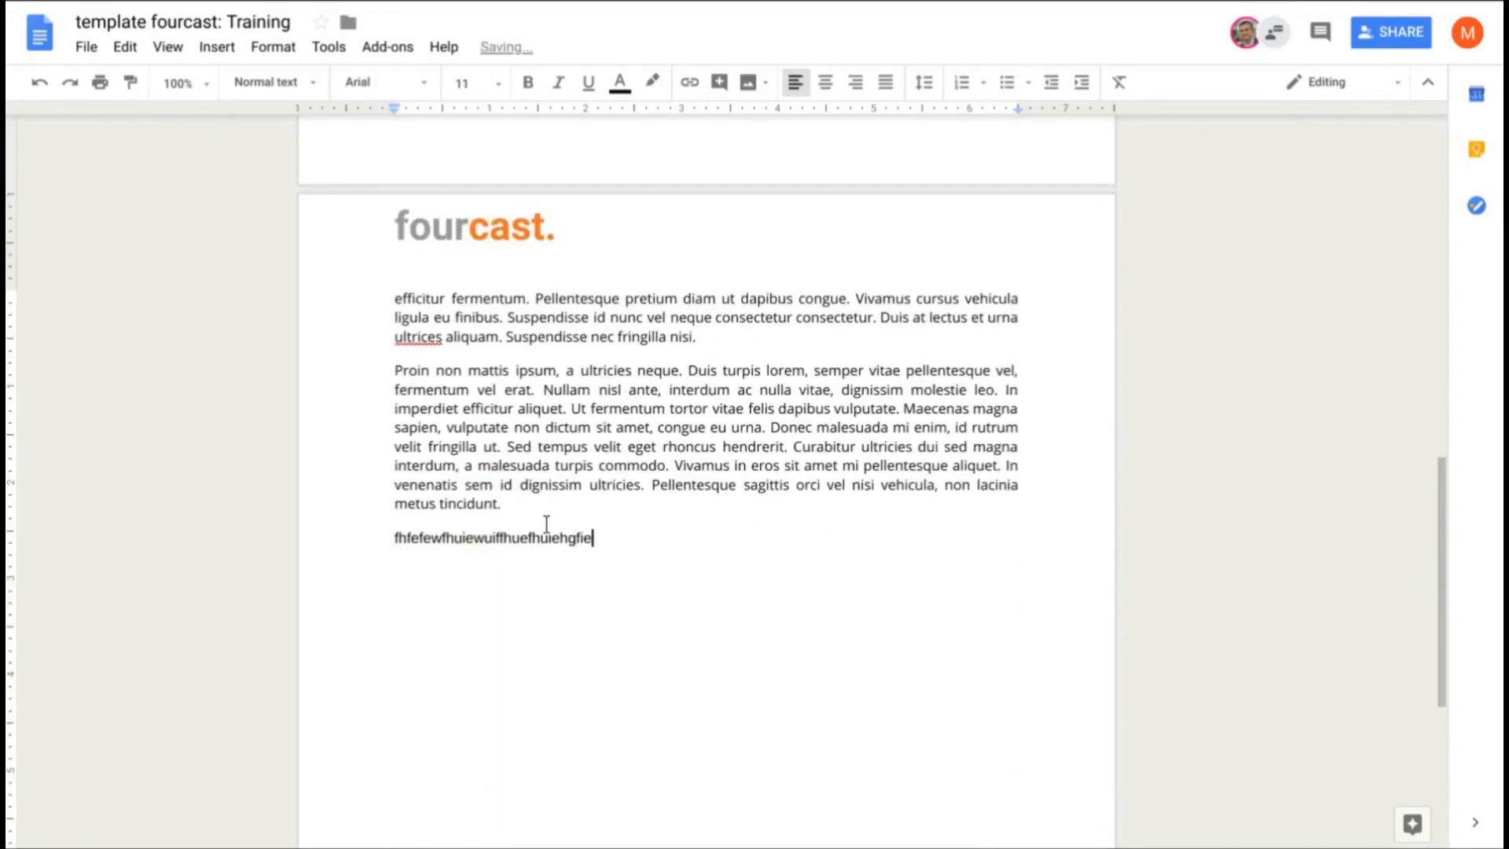
{"action": "left_click", "coordinate": [1234, 42]}
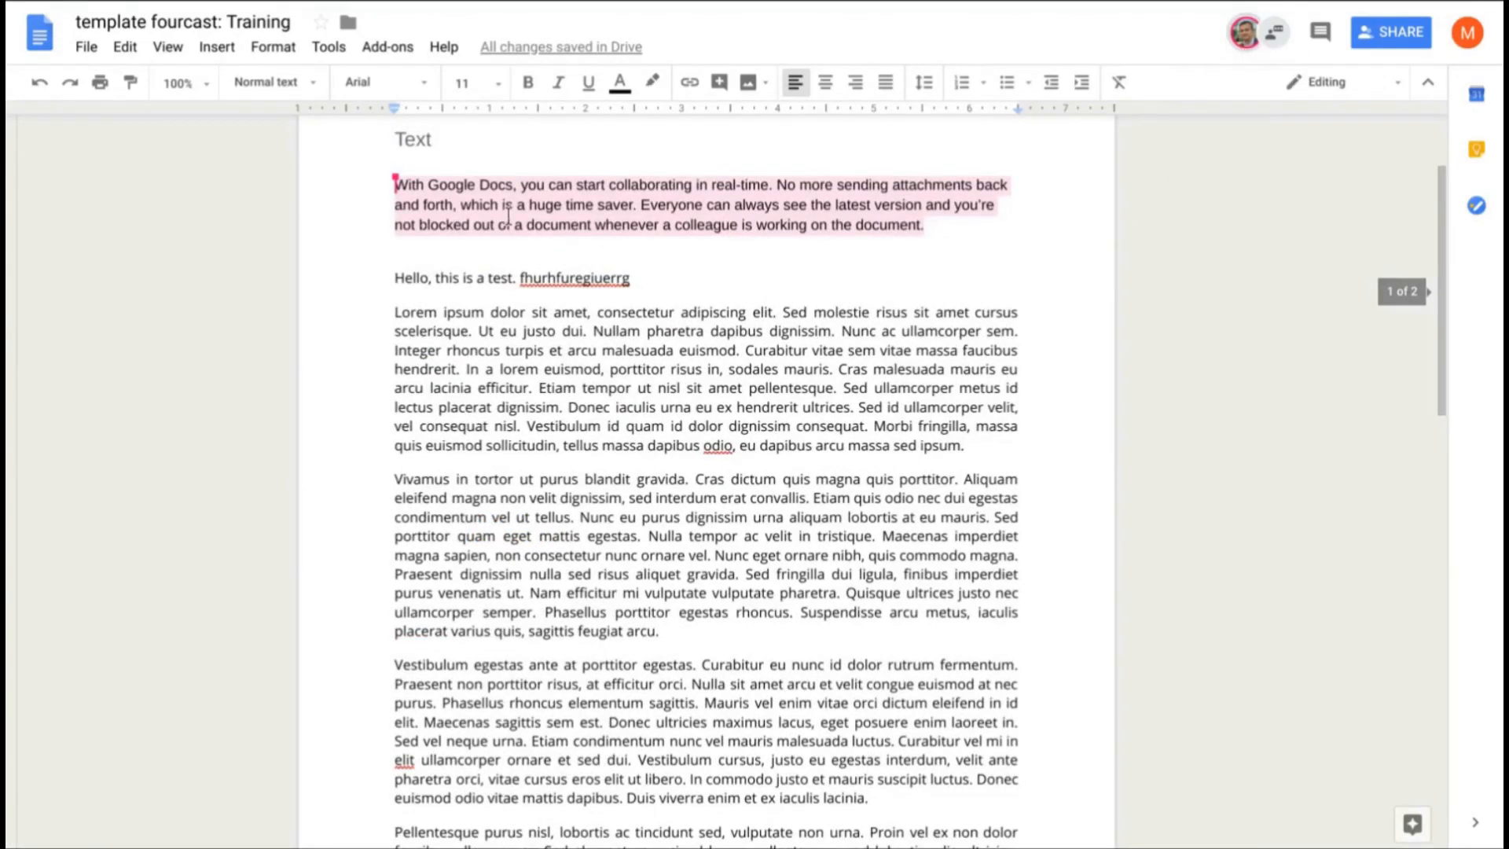
Add the comment "Important" to the whole paragraph beginning "Vivamus in tortor"
{"action": "scroll", "coordinate": [542, 306], "scroll_direction": "down", "scroll_amount": 2}
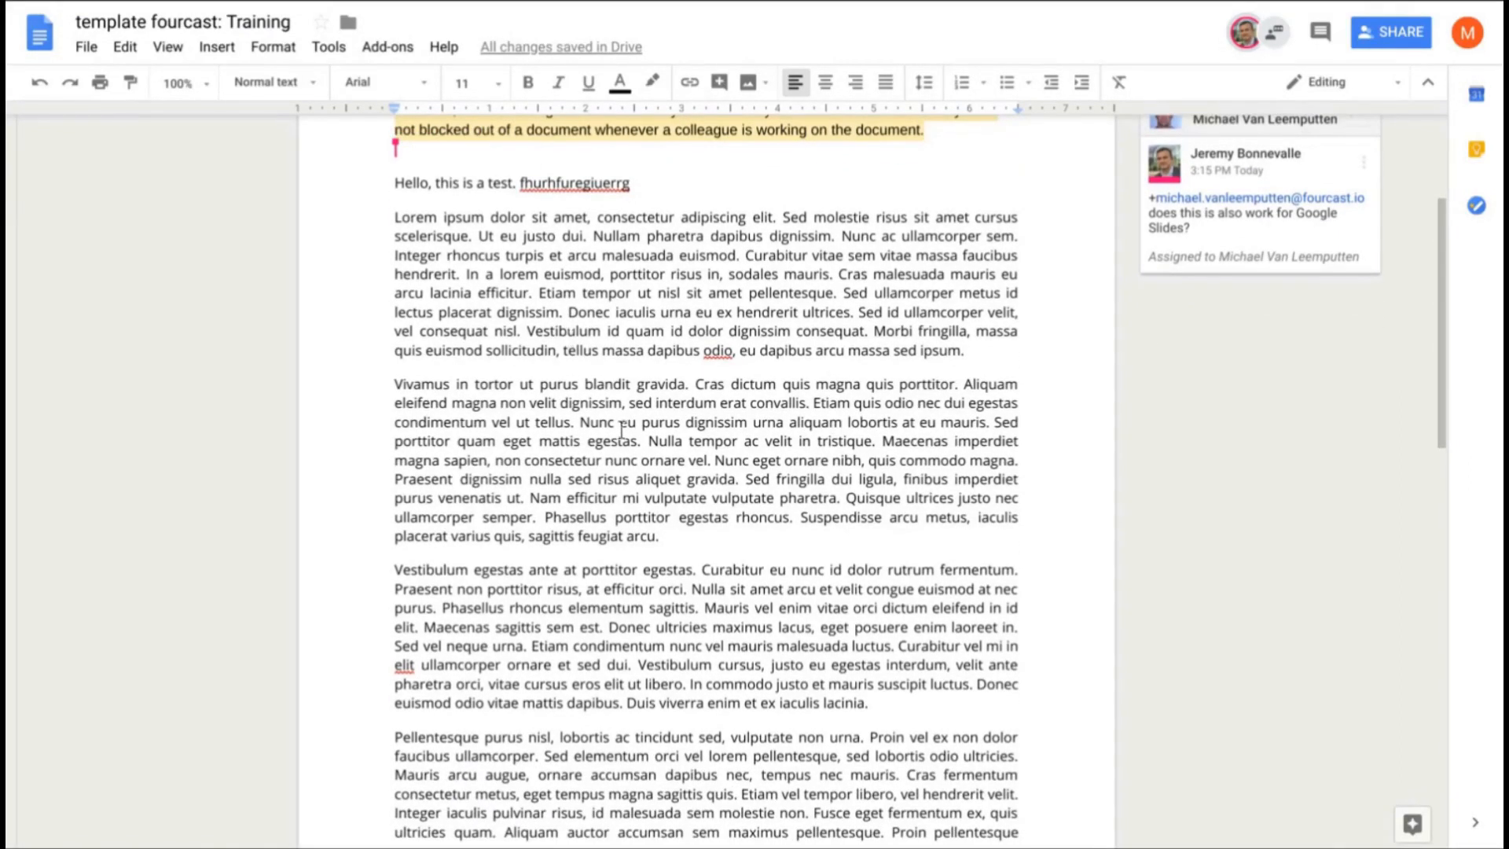
{"action": "scroll", "coordinate": [626, 435], "scroll_direction": "down", "scroll_amount": 1}
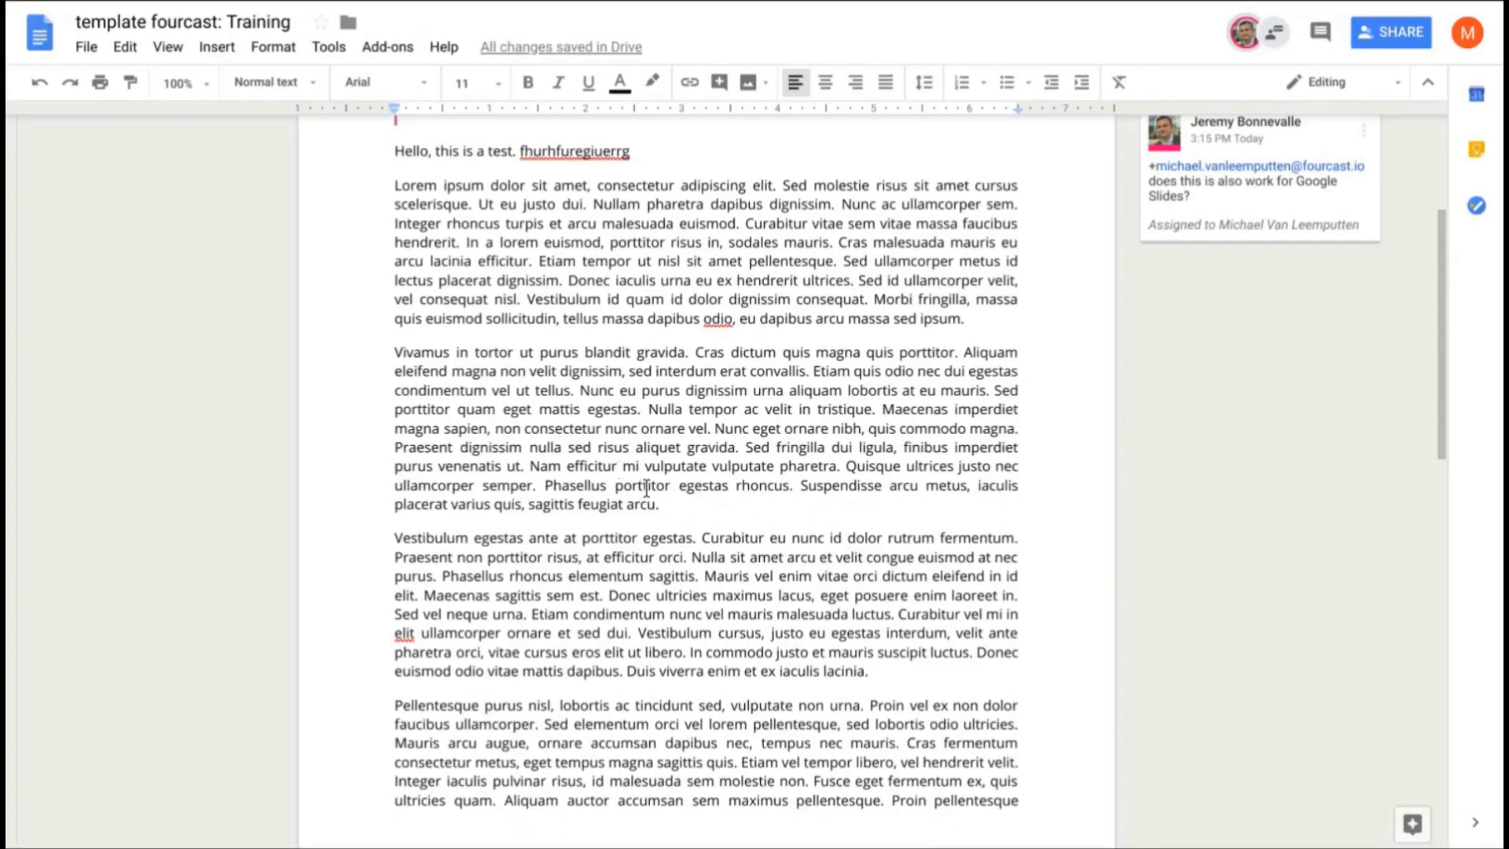
{"action": "left_click_drag", "start_coordinate": [658, 507], "coordinate": [348, 349]}
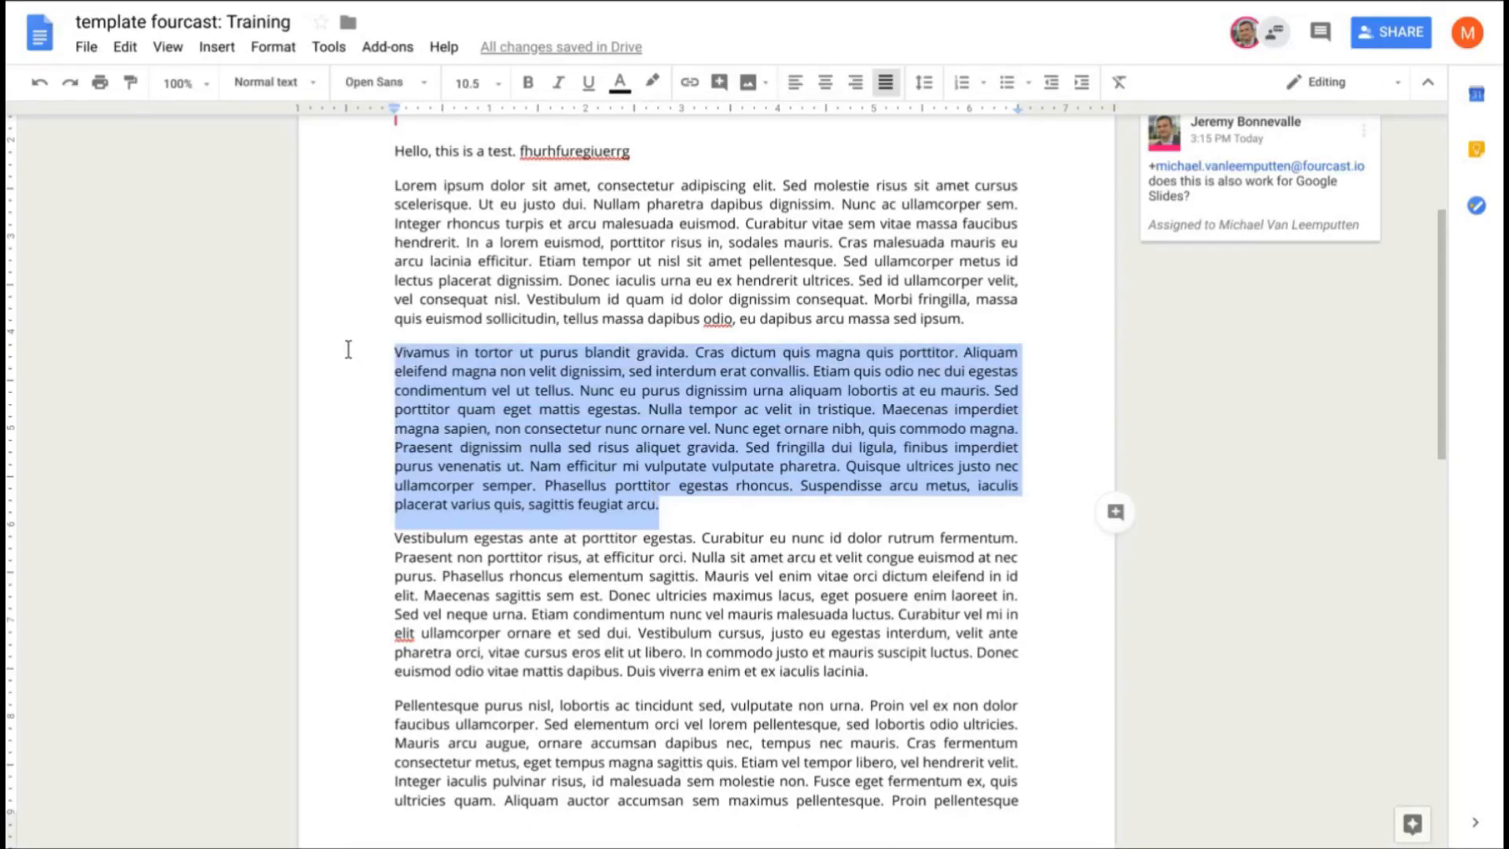
{"action": "left_click", "coordinate": [1114, 513]}
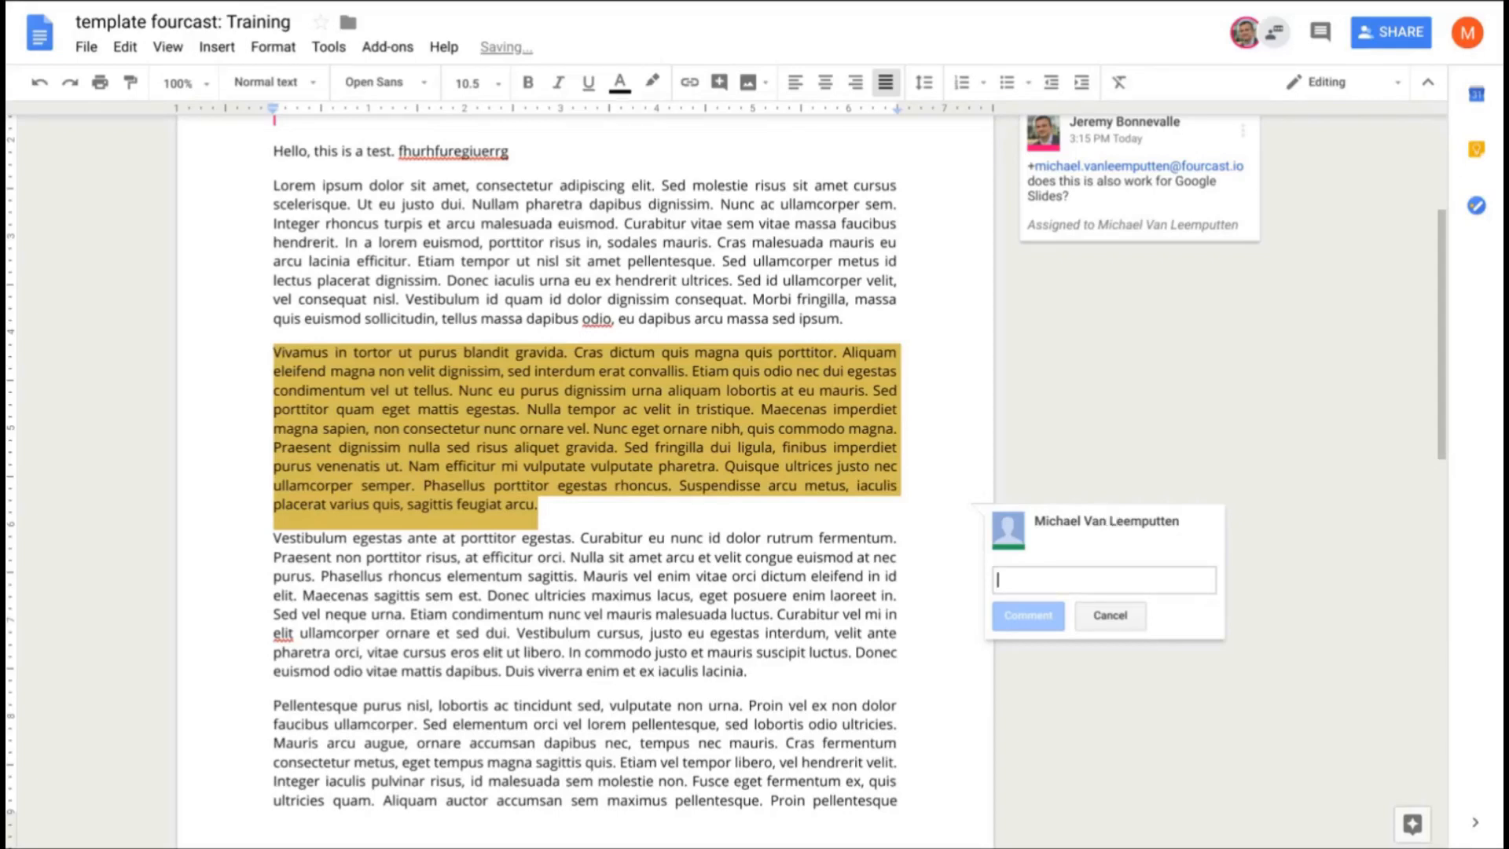
{"action": "type", "text": "l;port"}
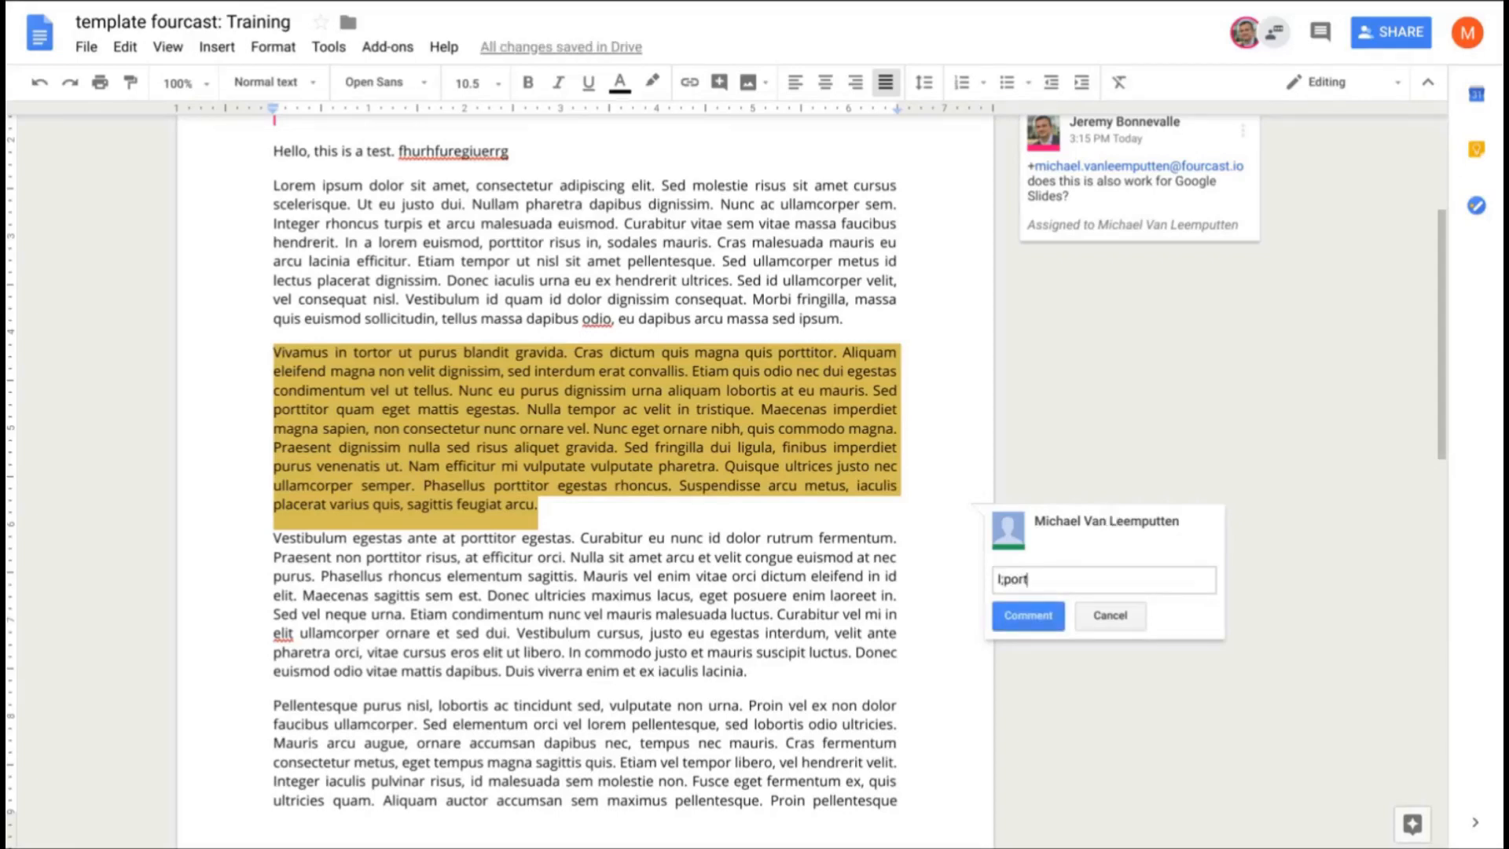
{"action": "key", "text": "BackSpace"}
{"action": "key", "text": "BackSpace"}
{"action": "key", "text": "BackSpace"}
{"action": "key", "text": "BackSpace"}
{"action": "type", "text": "Important"}
{"action": "left_click", "coordinate": [1040, 616]}
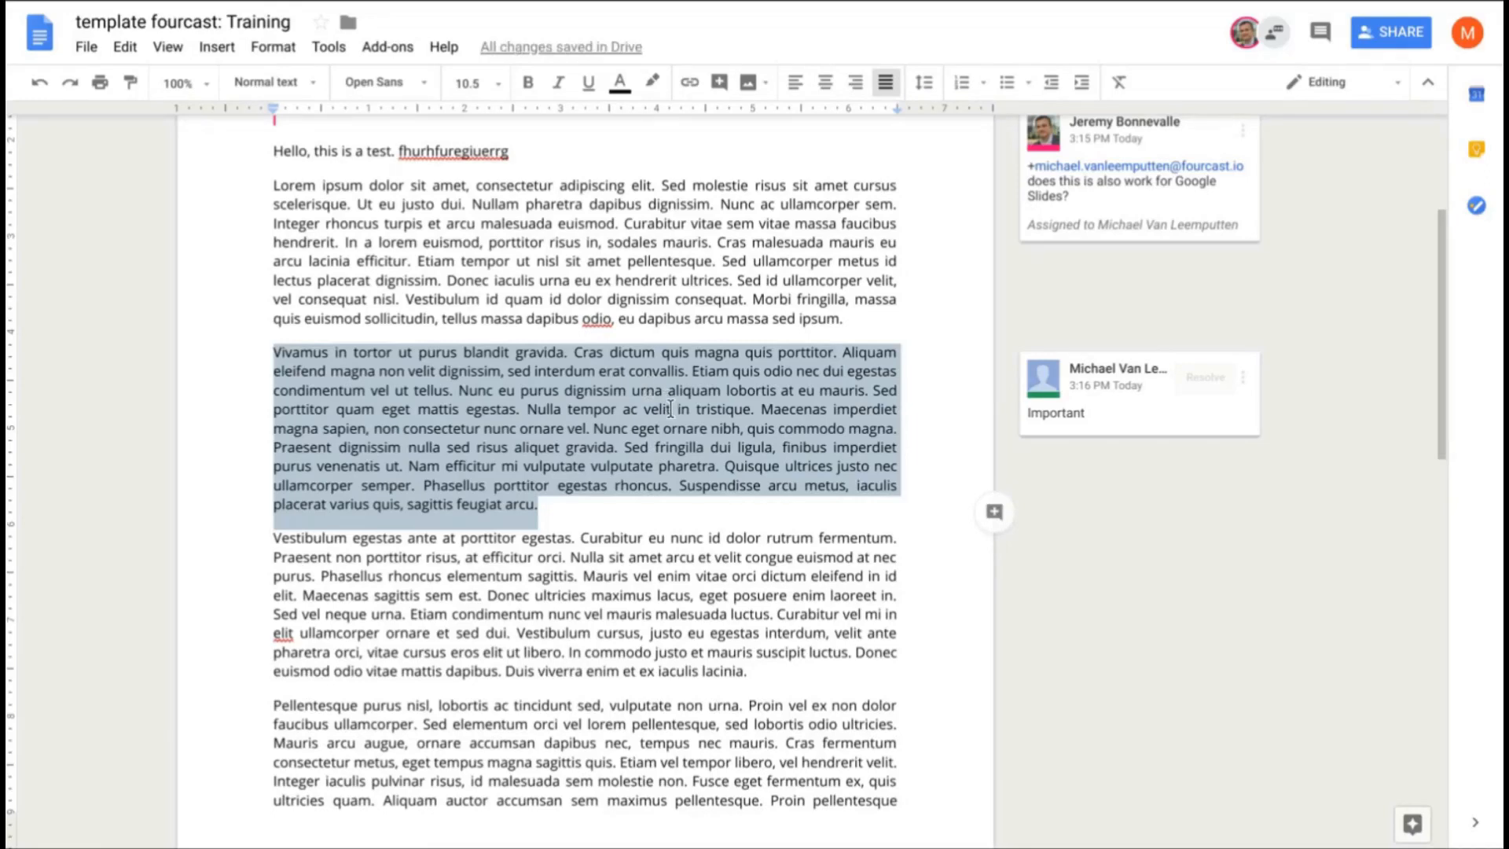
Comment on the "Vestibulum egestas" paragraph, mentioning the fourcast.io colleague with "Can you please check this section?", and assign it to them
{"action": "scroll", "coordinate": [707, 448], "scroll_direction": "down", "scroll_amount": 1}
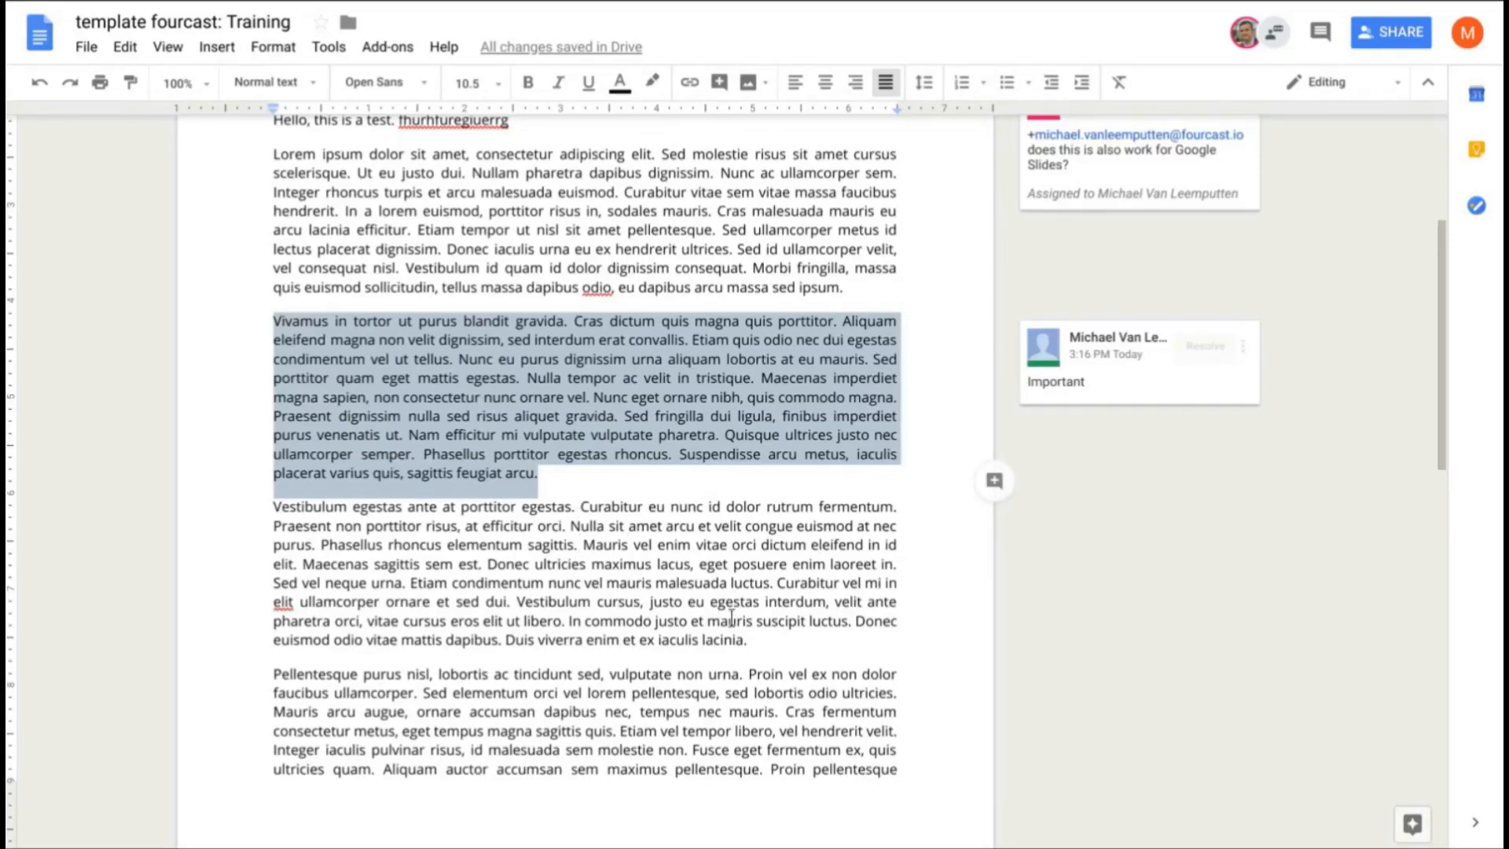
{"action": "mouse_move", "coordinate": [752, 633]}
{"action": "left_mouse_down"}
{"action": "mouse_move", "coordinate": [482, 621]}
{"action": "mouse_move", "coordinate": [282, 546]}
{"action": "mouse_move", "coordinate": [267, 503]}
{"action": "mouse_move", "coordinate": [243, 494]}
{"action": "left_mouse_up"}
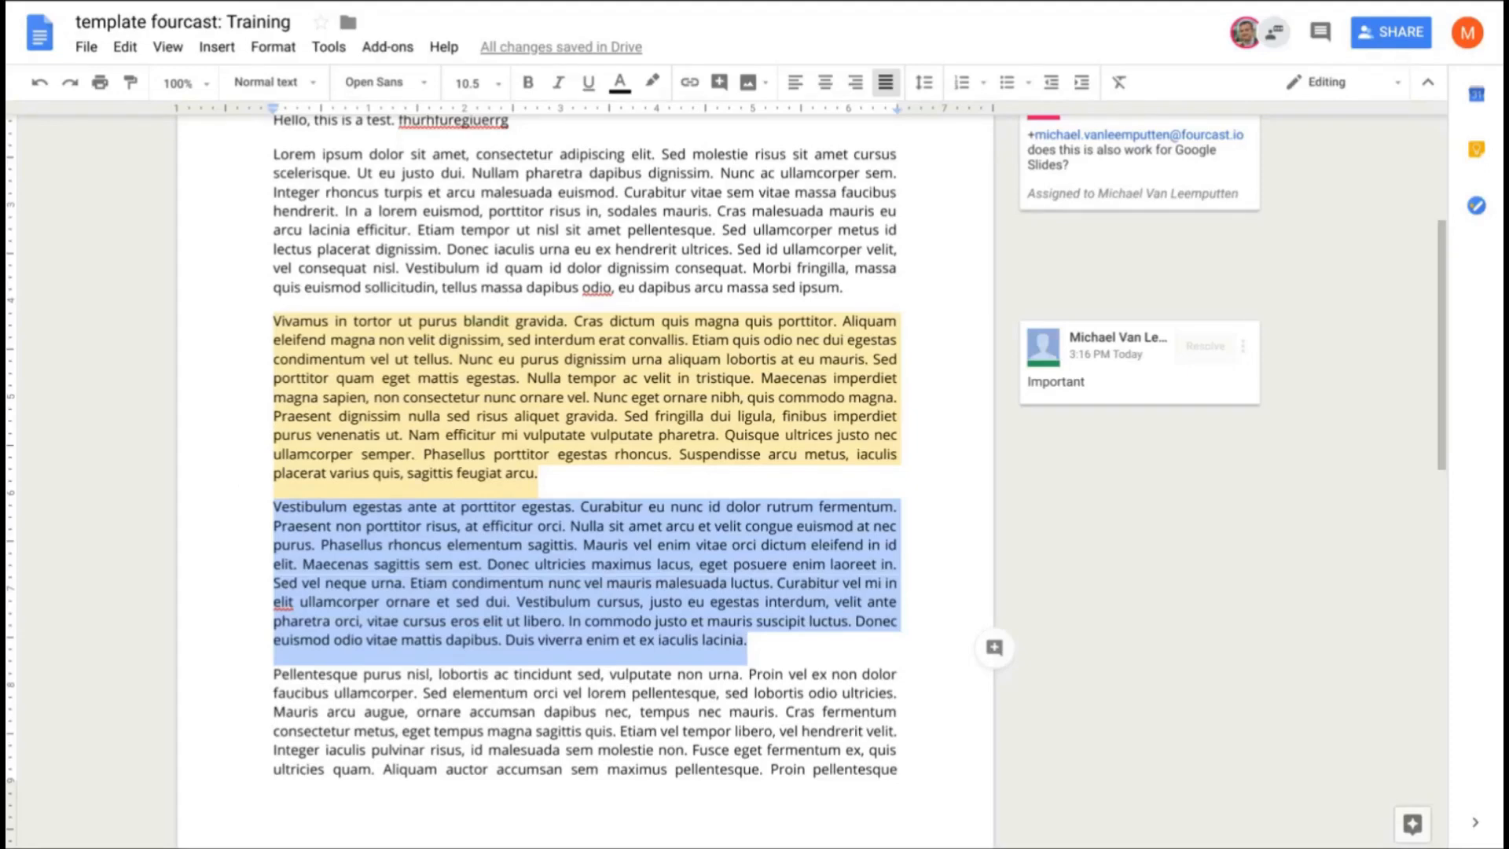
{"action": "key", "text": "ctrl+alt+m"}
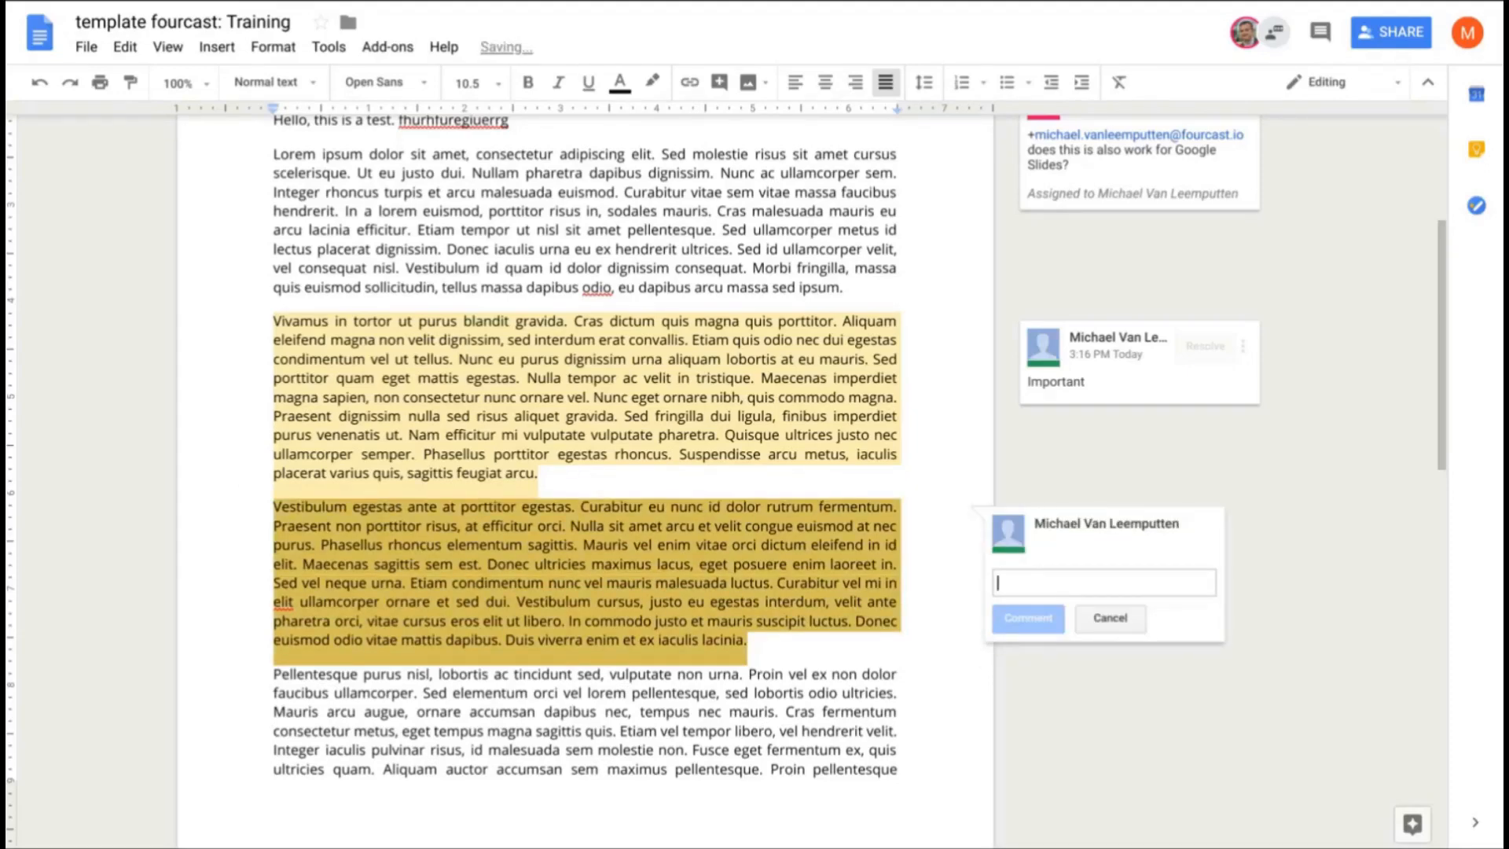
{"action": "type", "text": "+"}
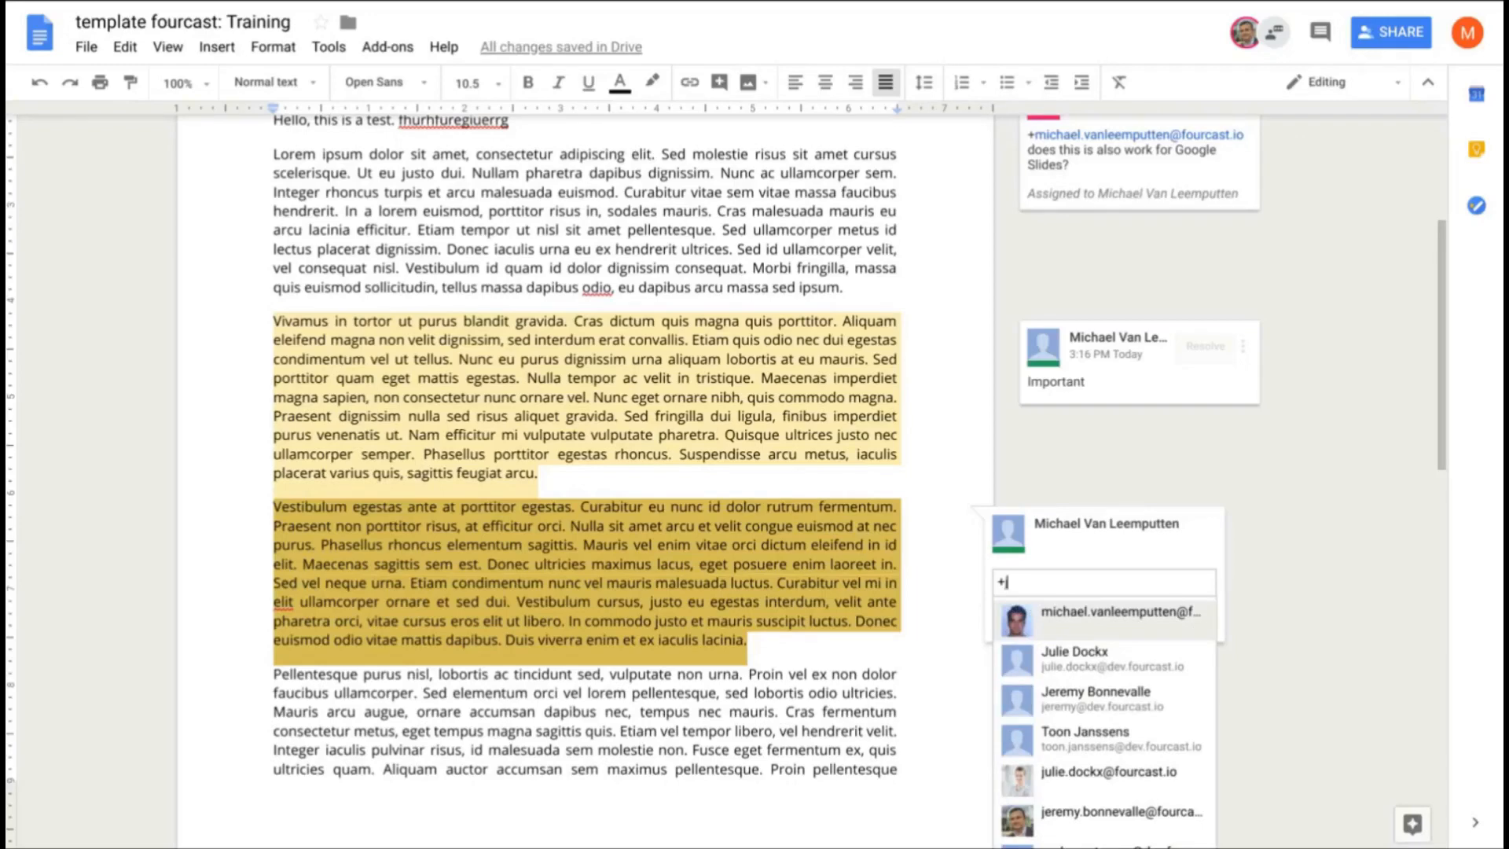
{"action": "type", "text": "jere"}
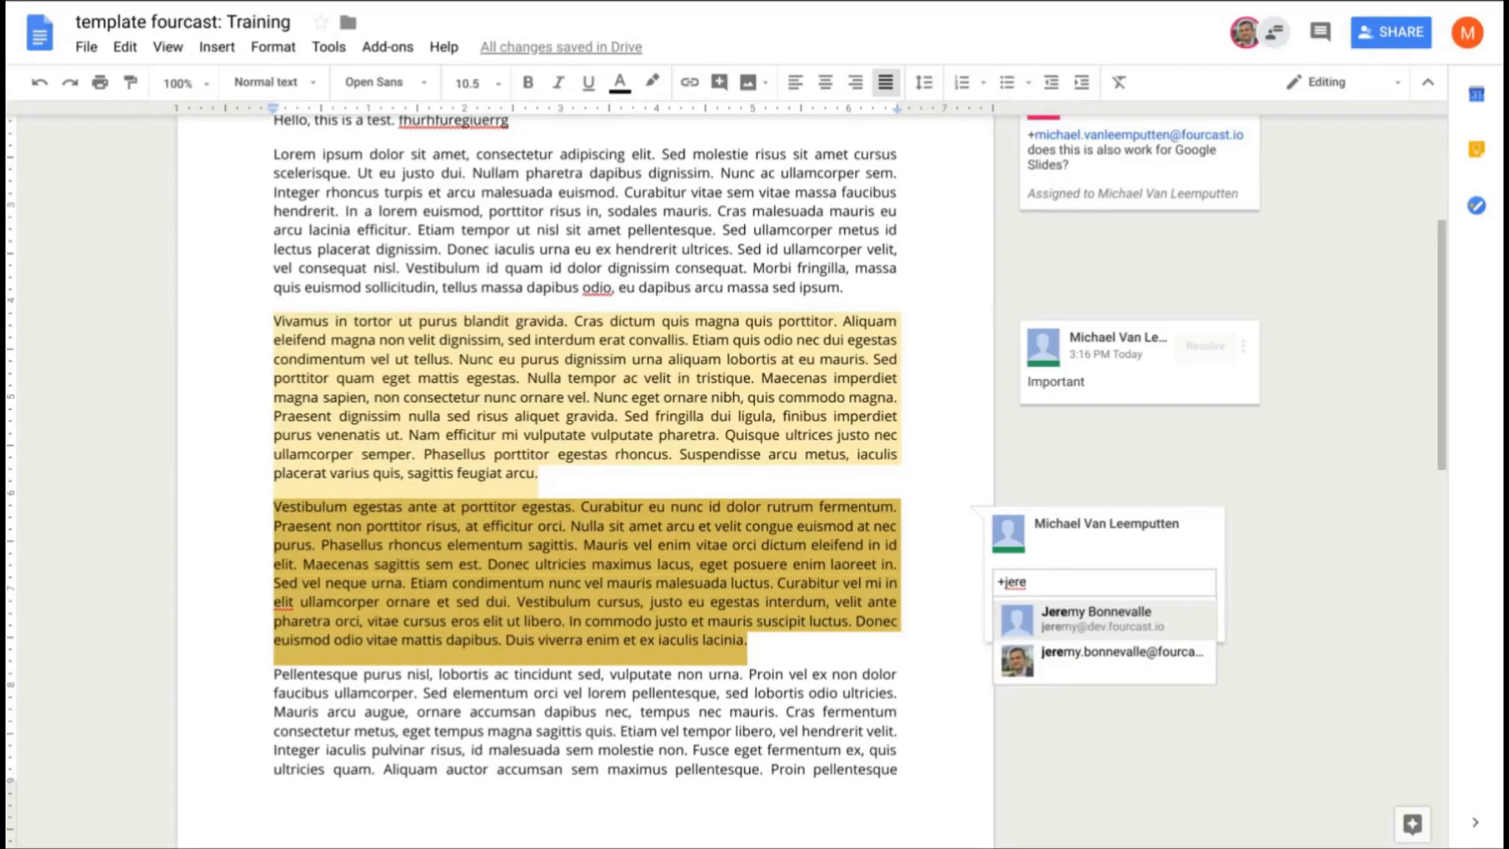
{"action": "left_click", "coordinate": [1058, 662]}
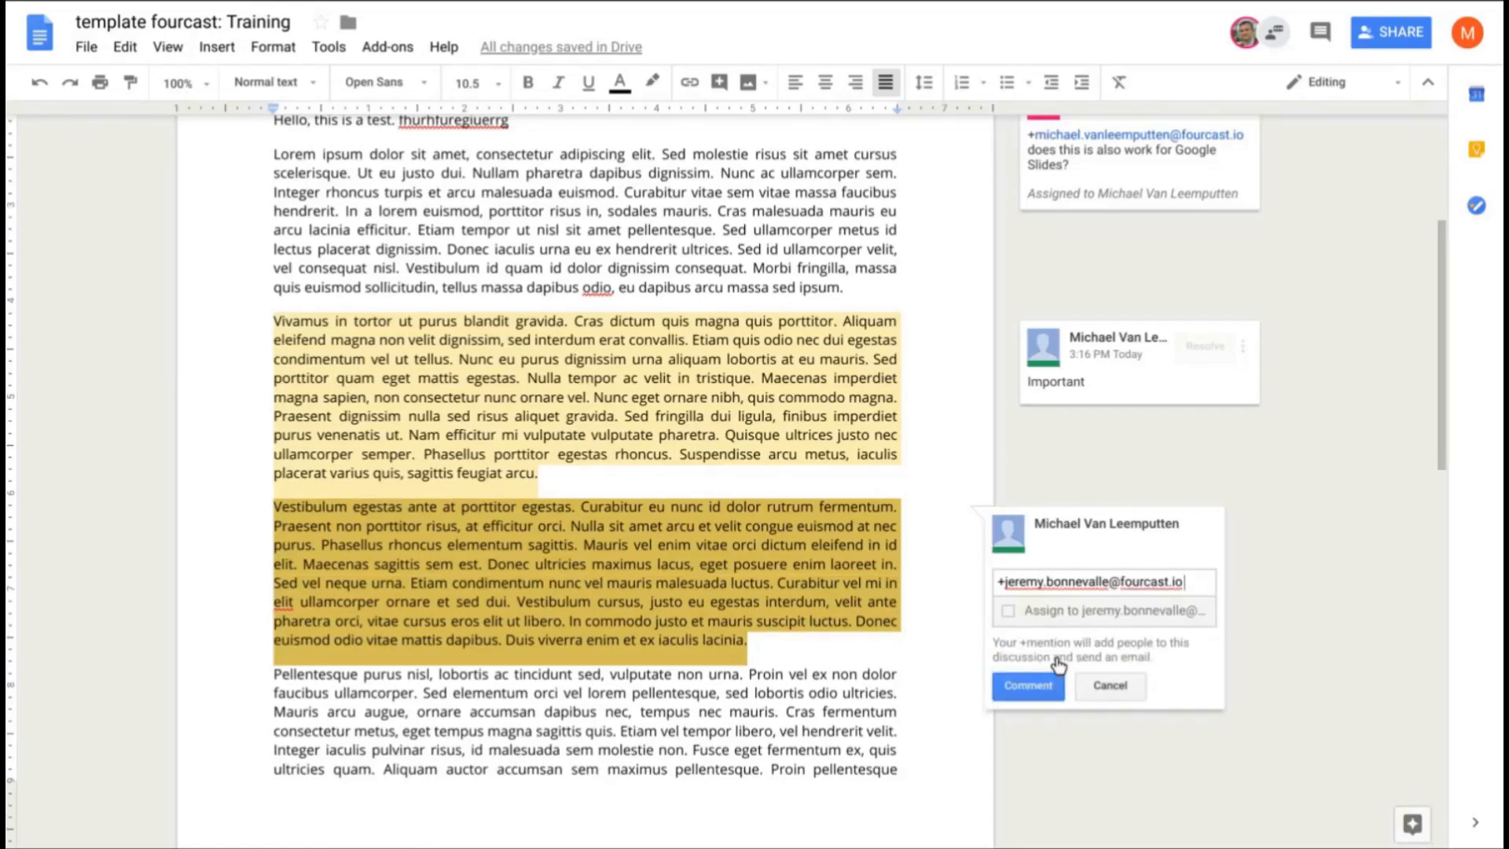
{"action": "type", "text": "Can you"}
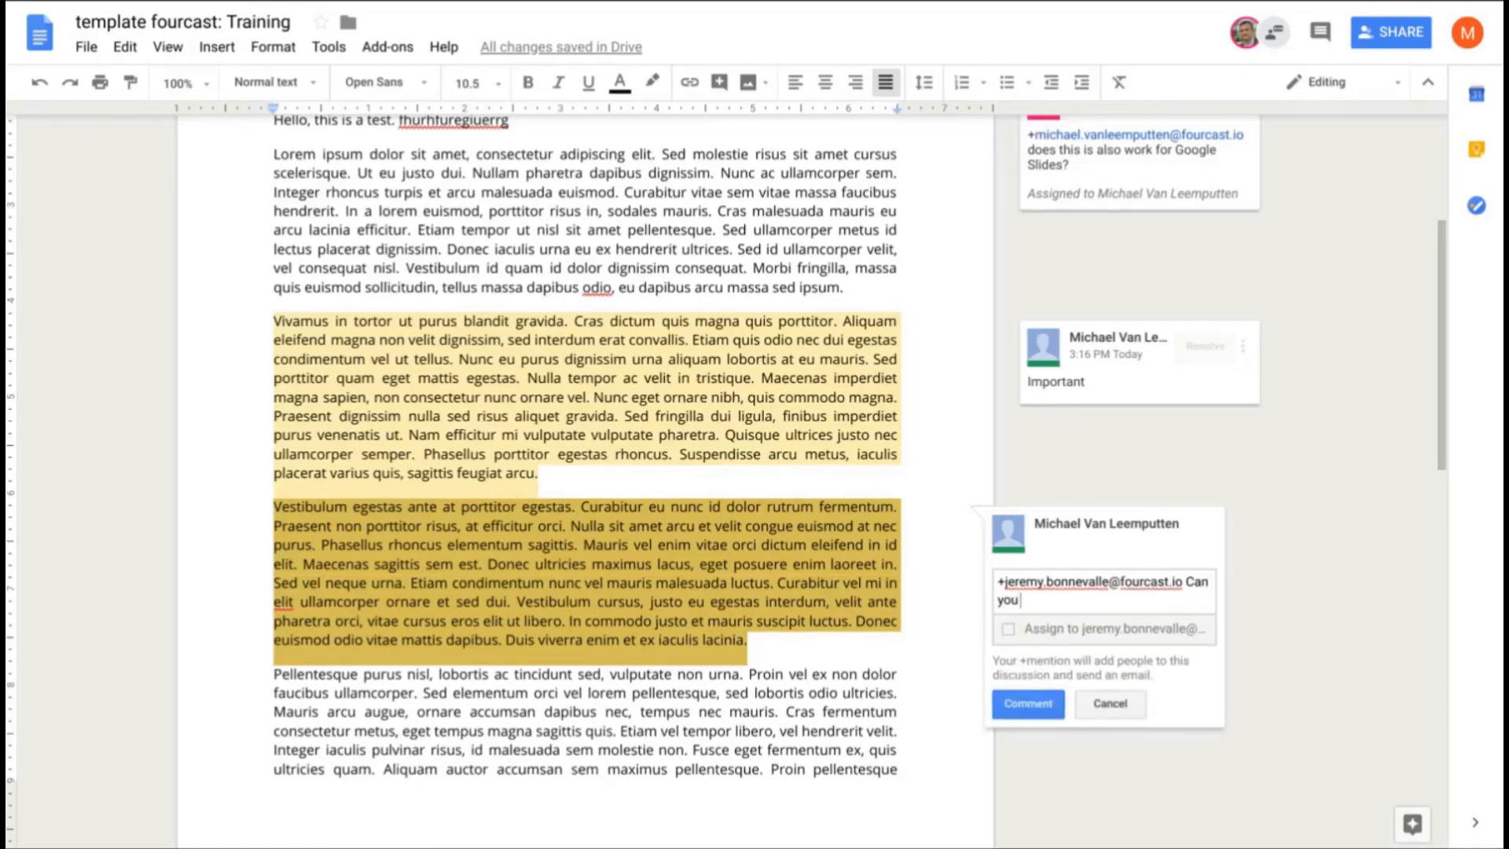
{"action": "type", "text": " please check this section?"}
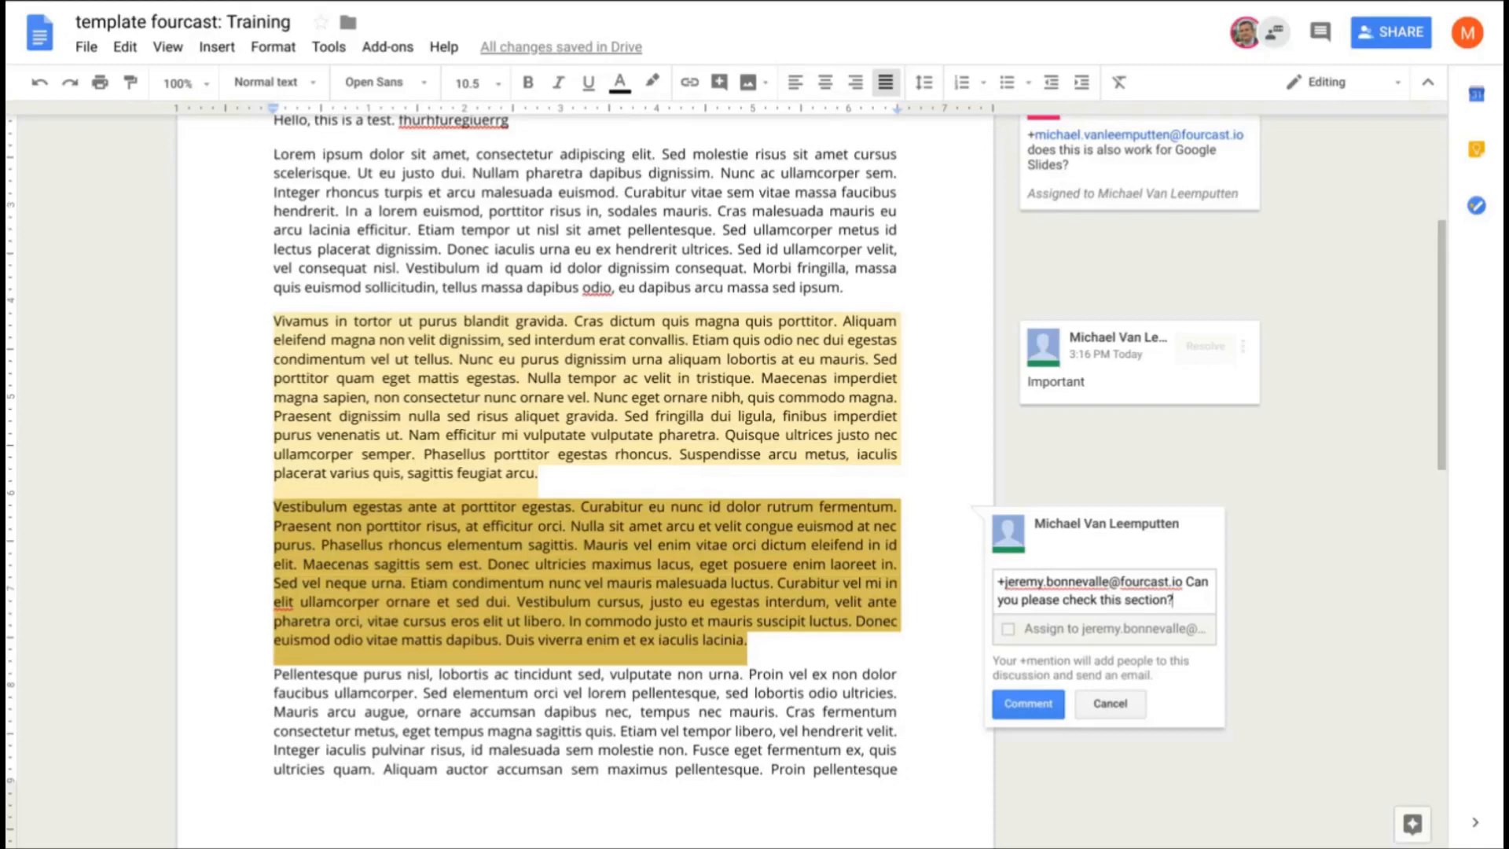
{"action": "left_click", "coordinate": [1007, 629]}
{"action": "left_click", "coordinate": [1029, 701]}
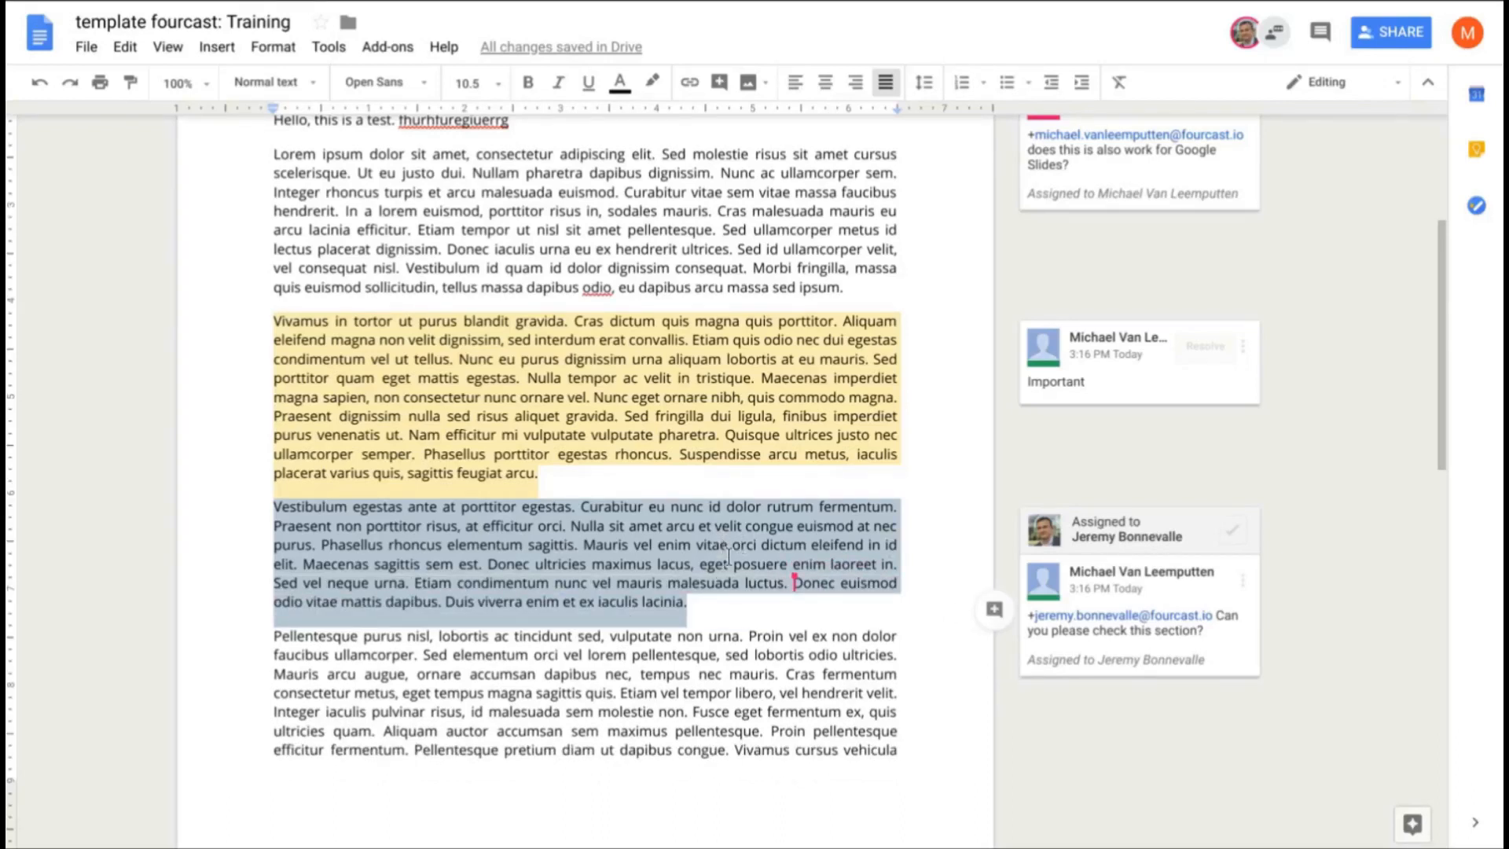
Reply "Yes it works in all Google formats" to the colleague's comment on the introductory paragraph and mark that comment as done
{"action": "left_click", "coordinate": [728, 471]}
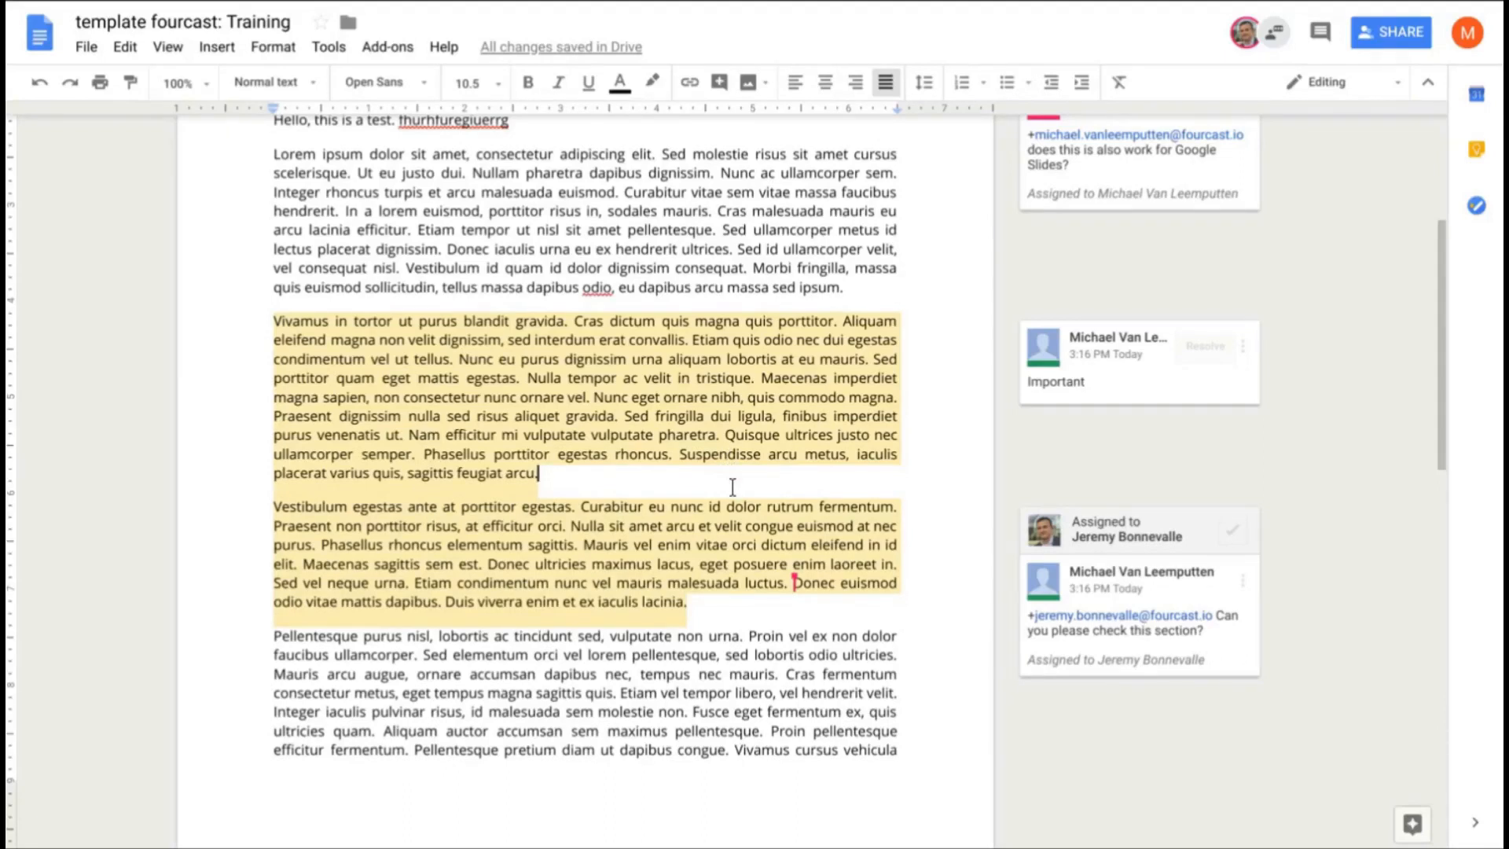
{"action": "scroll", "coordinate": [719, 499], "scroll_direction": "up", "scroll_amount": 2}
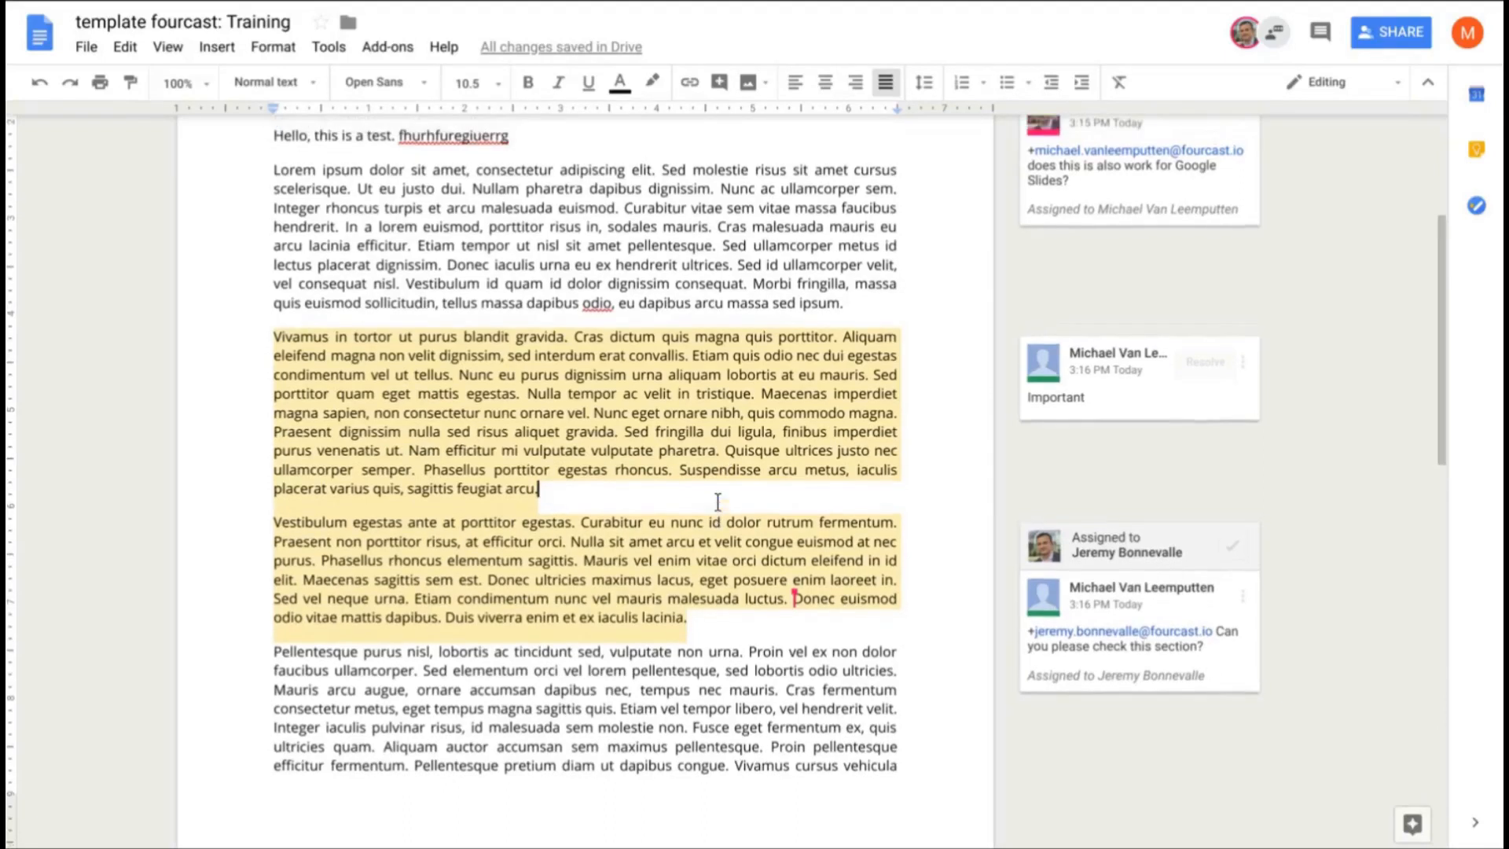
{"action": "scroll", "coordinate": [717, 503], "scroll_direction": "up", "scroll_amount": 3}
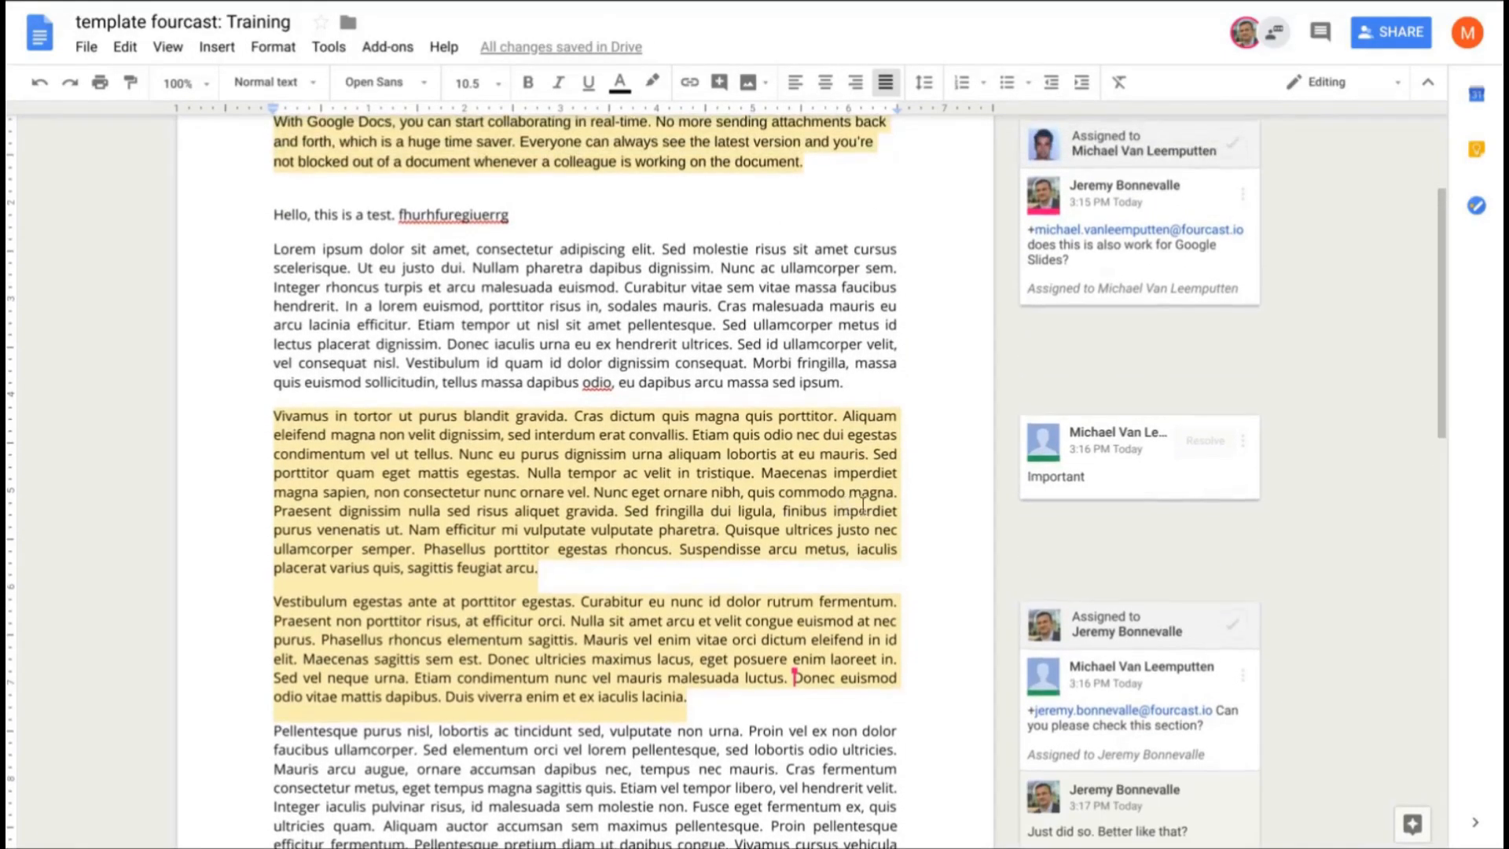
{"action": "scroll", "coordinate": [1023, 434], "scroll_direction": "up", "scroll_amount": 1}
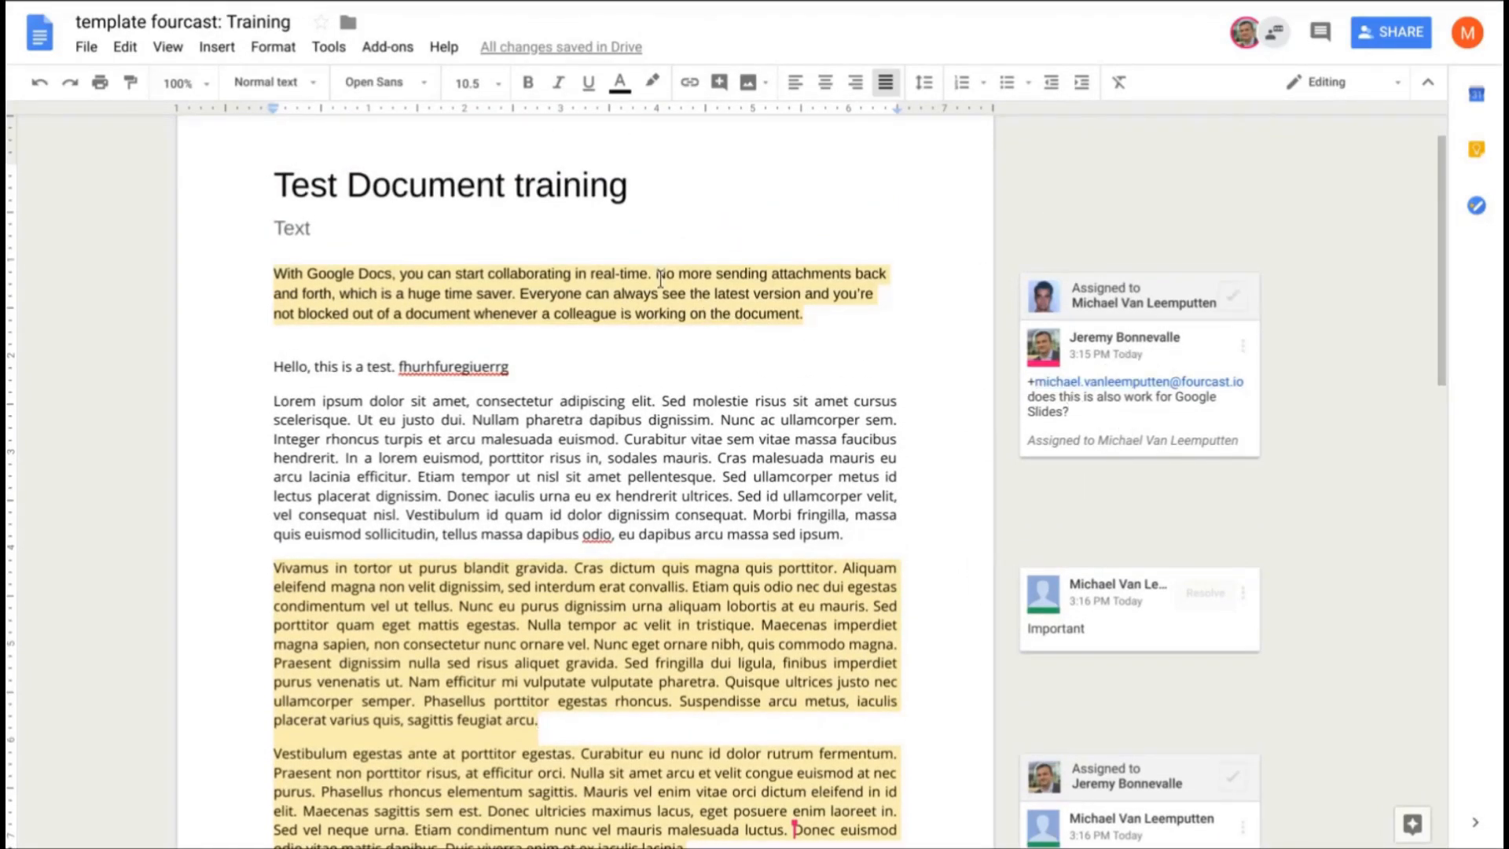
{"action": "left_click", "coordinate": [1170, 425]}
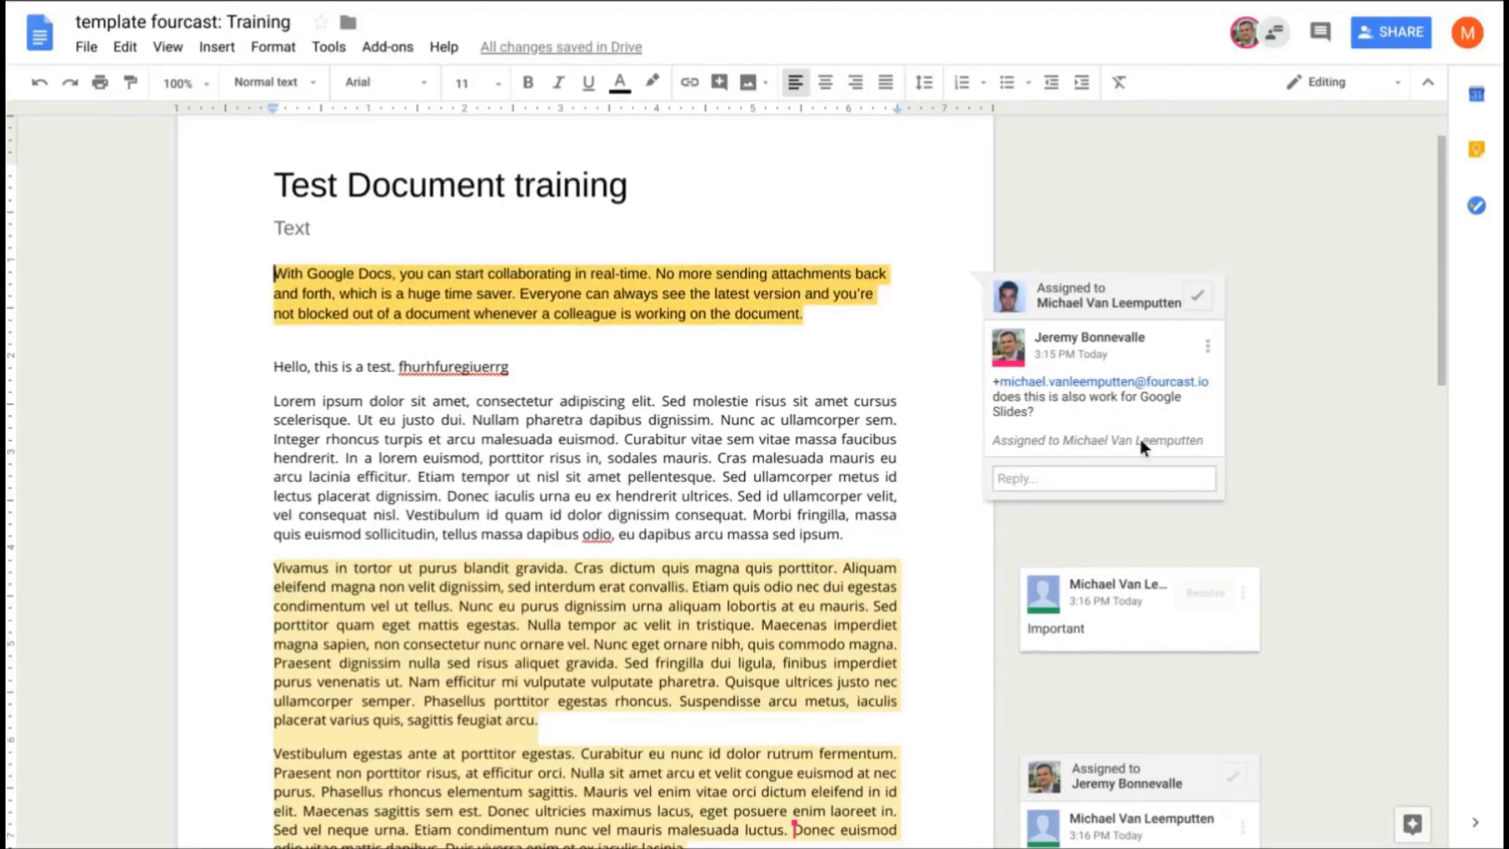
{"action": "left_click", "coordinate": [1080, 472]}
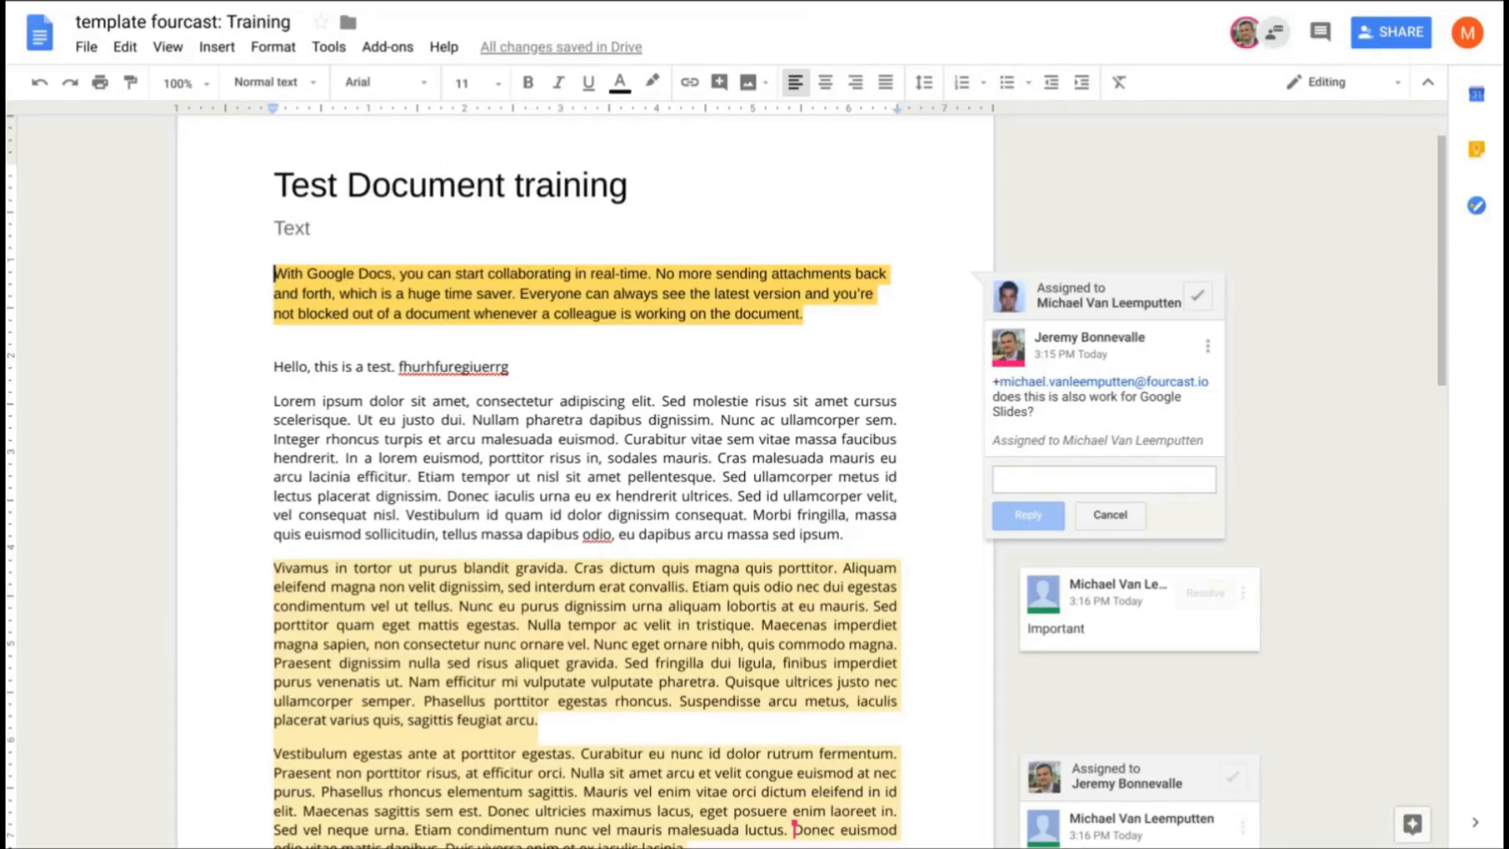
{"action": "type", "text": "Y"}
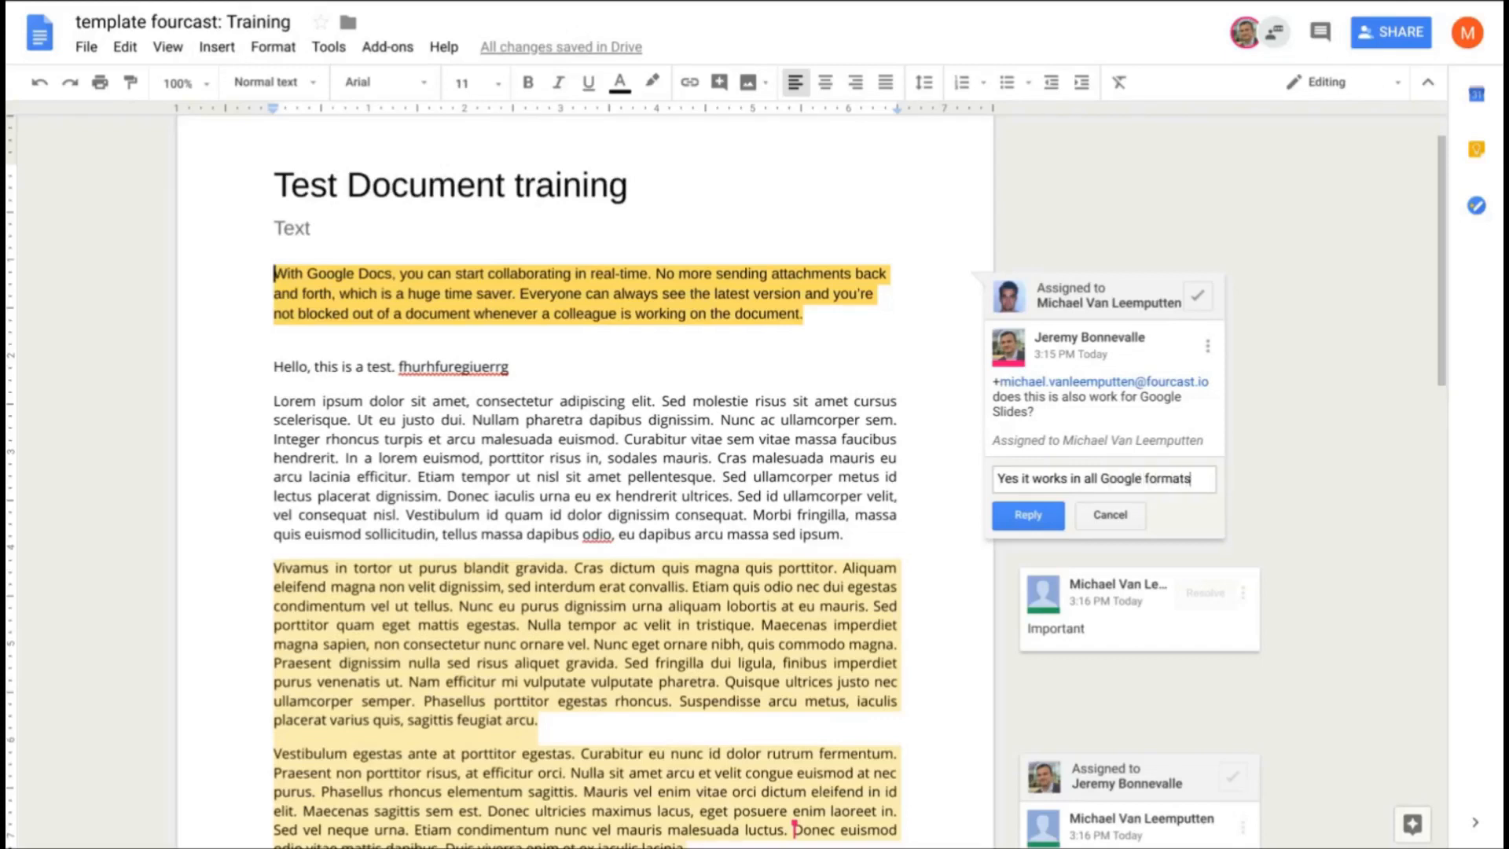
{"action": "left_click", "coordinate": [1027, 514]}
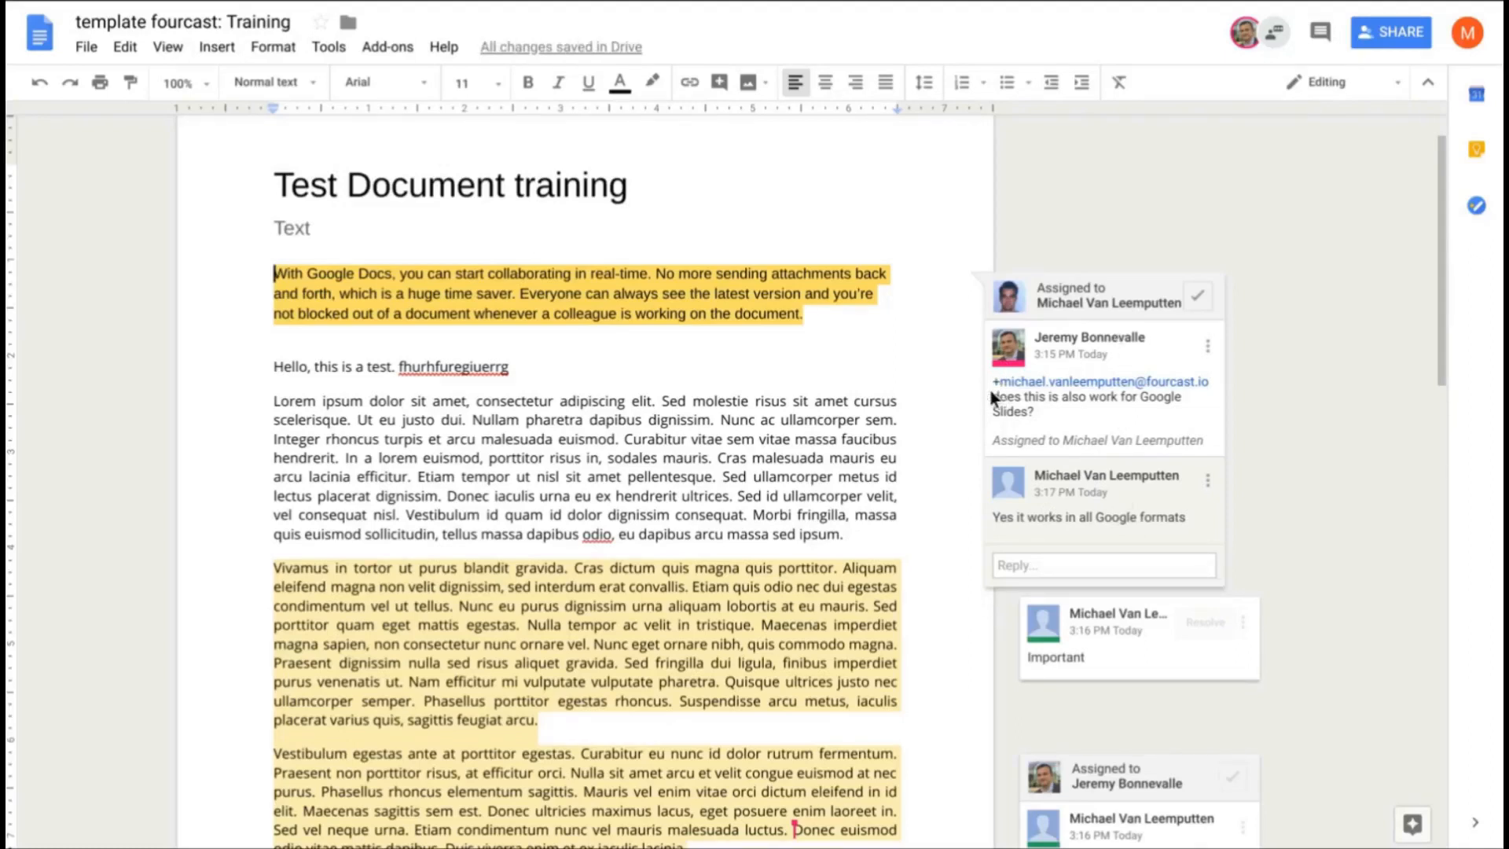
{"action": "left_click", "coordinate": [1196, 299]}
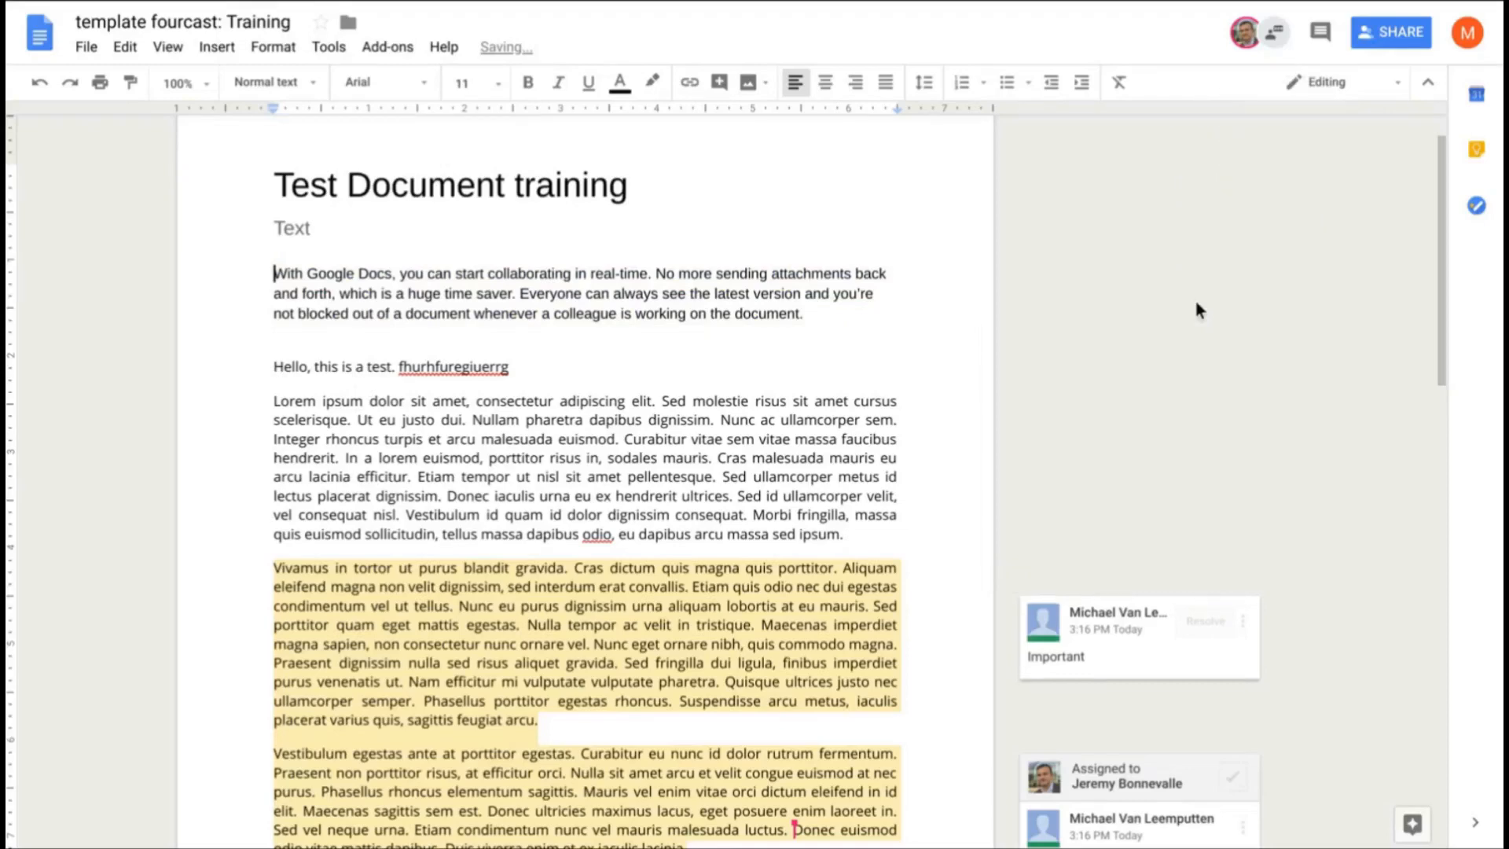
Reply "yes perfect" to the colleague's answer on the "Vestibulum egestas" paragraph comment and mark the thread as done
{"action": "scroll", "coordinate": [1194, 295], "scroll_direction": "down", "scroll_amount": 3}
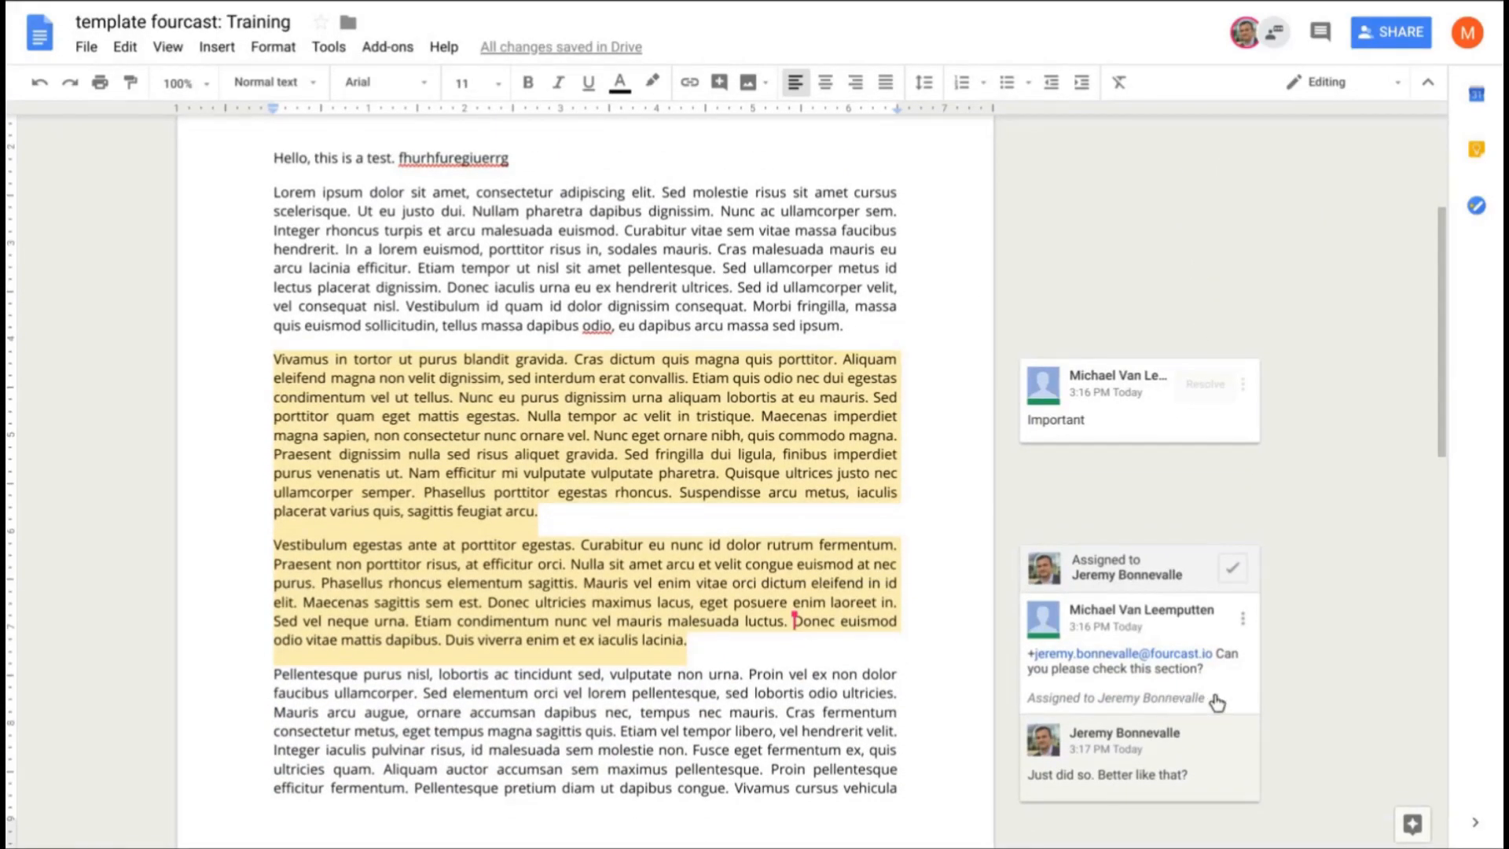
{"action": "scroll", "coordinate": [1208, 696], "scroll_direction": "down", "scroll_amount": 1}
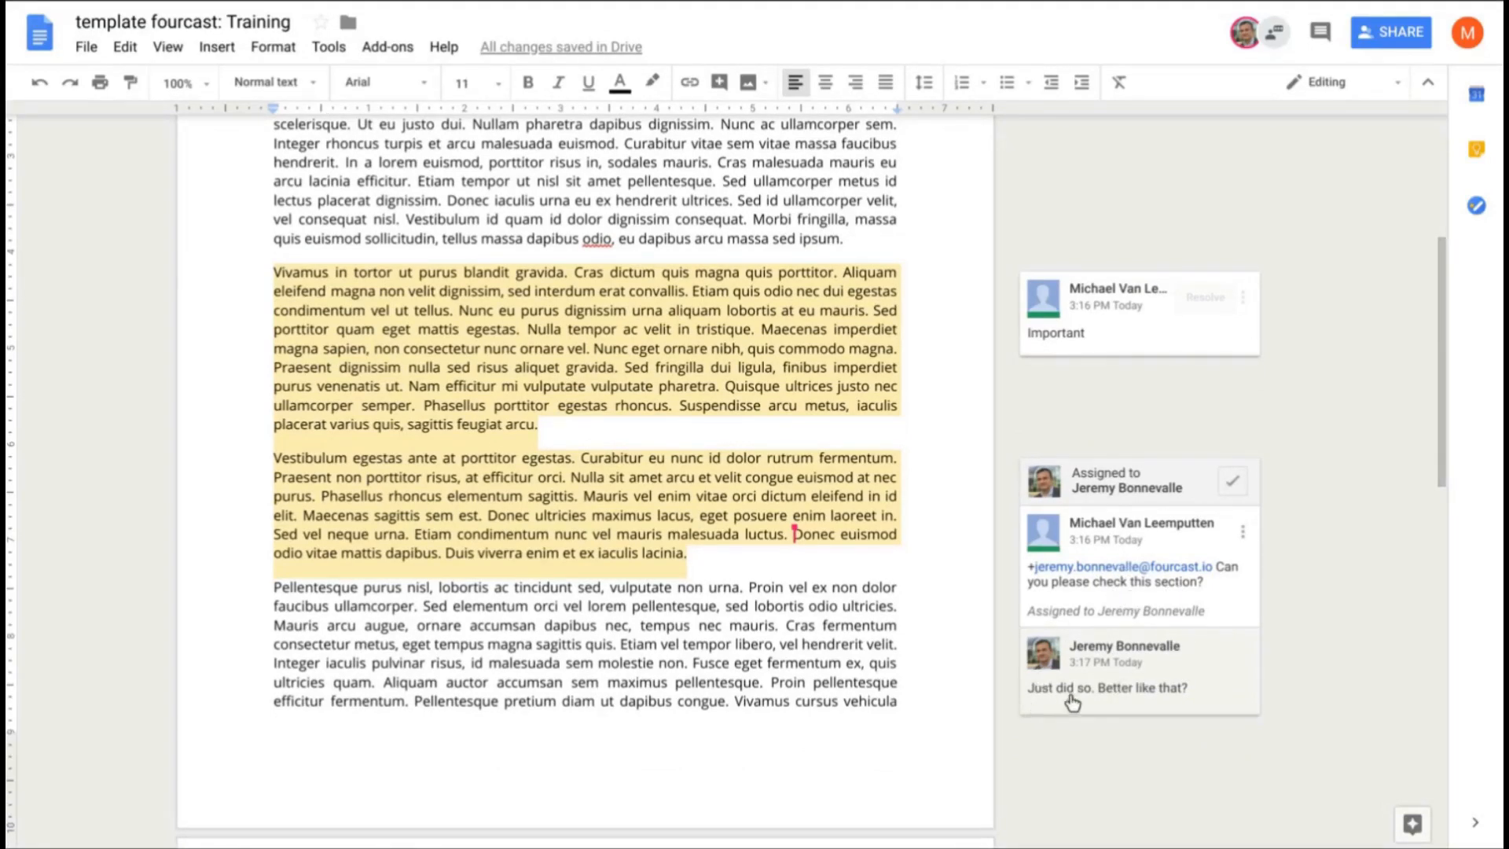
{"action": "left_click", "coordinate": [1170, 702]}
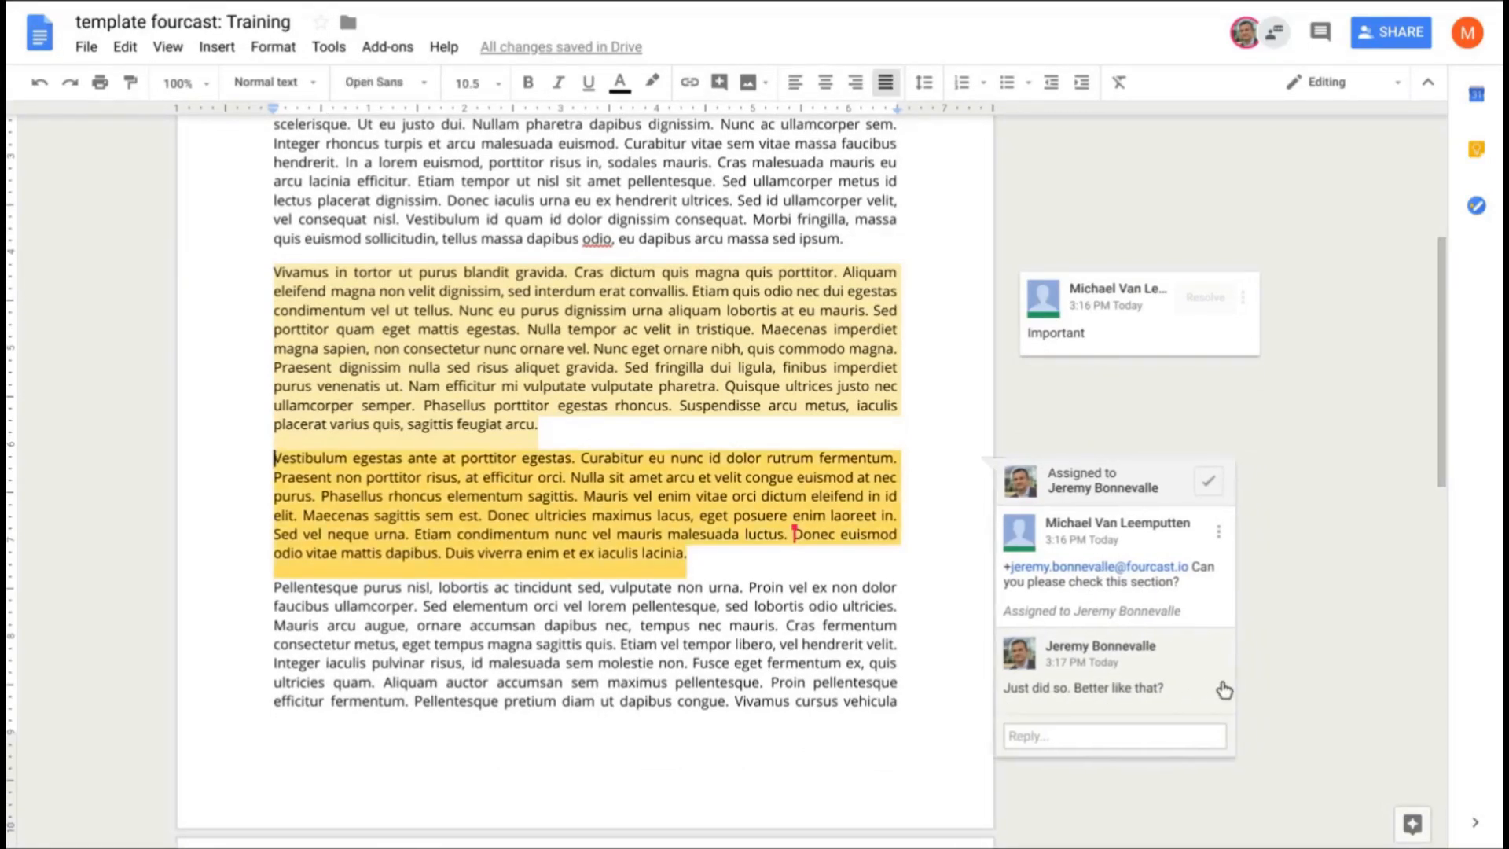
{"action": "type", "text": "yes per"}
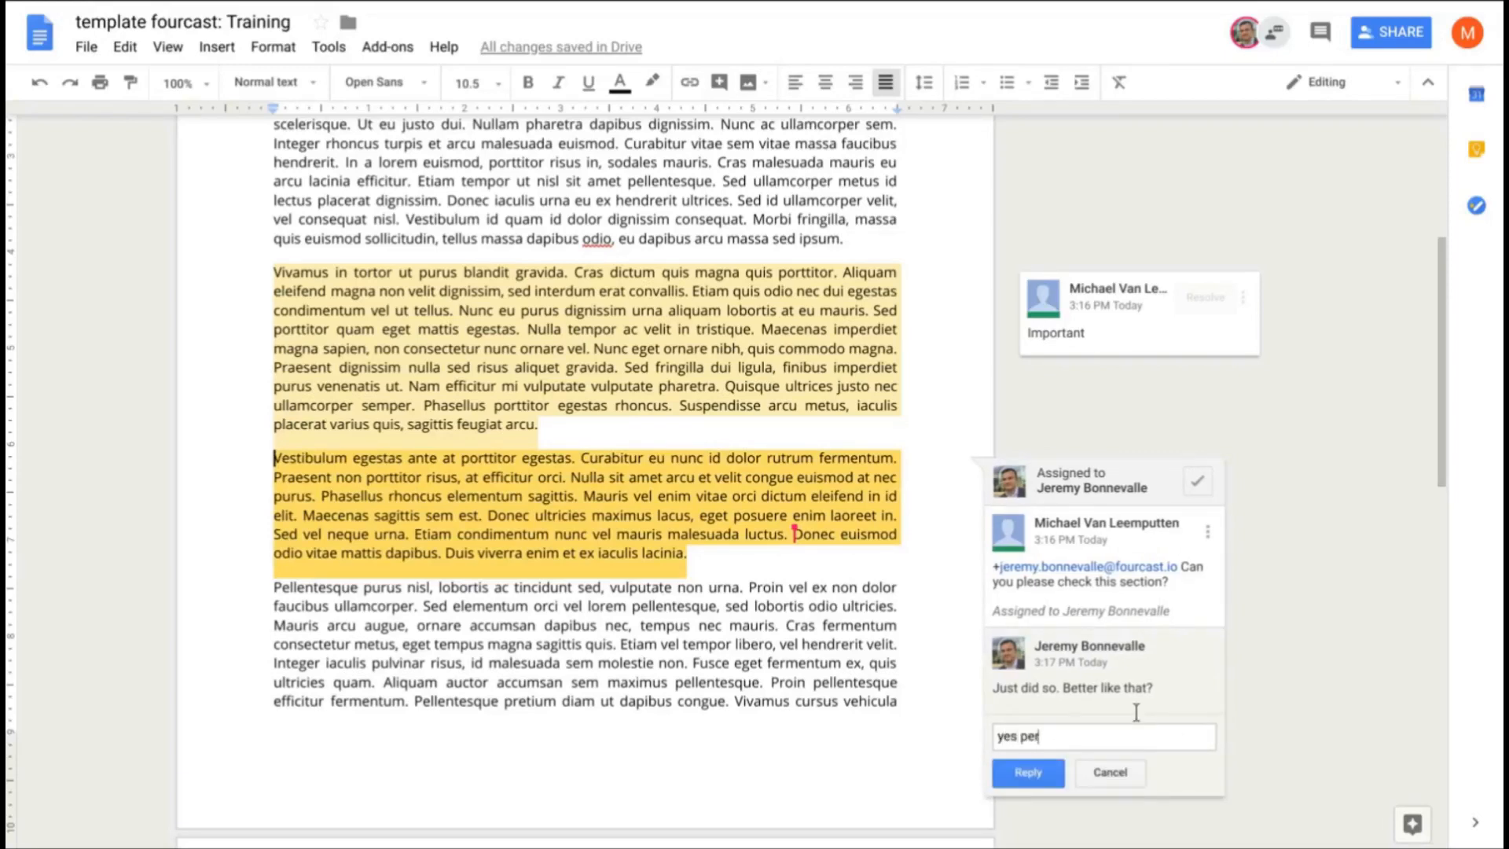
{"action": "type", "text": "fect"}
{"action": "left_click", "coordinate": [1030, 771]}
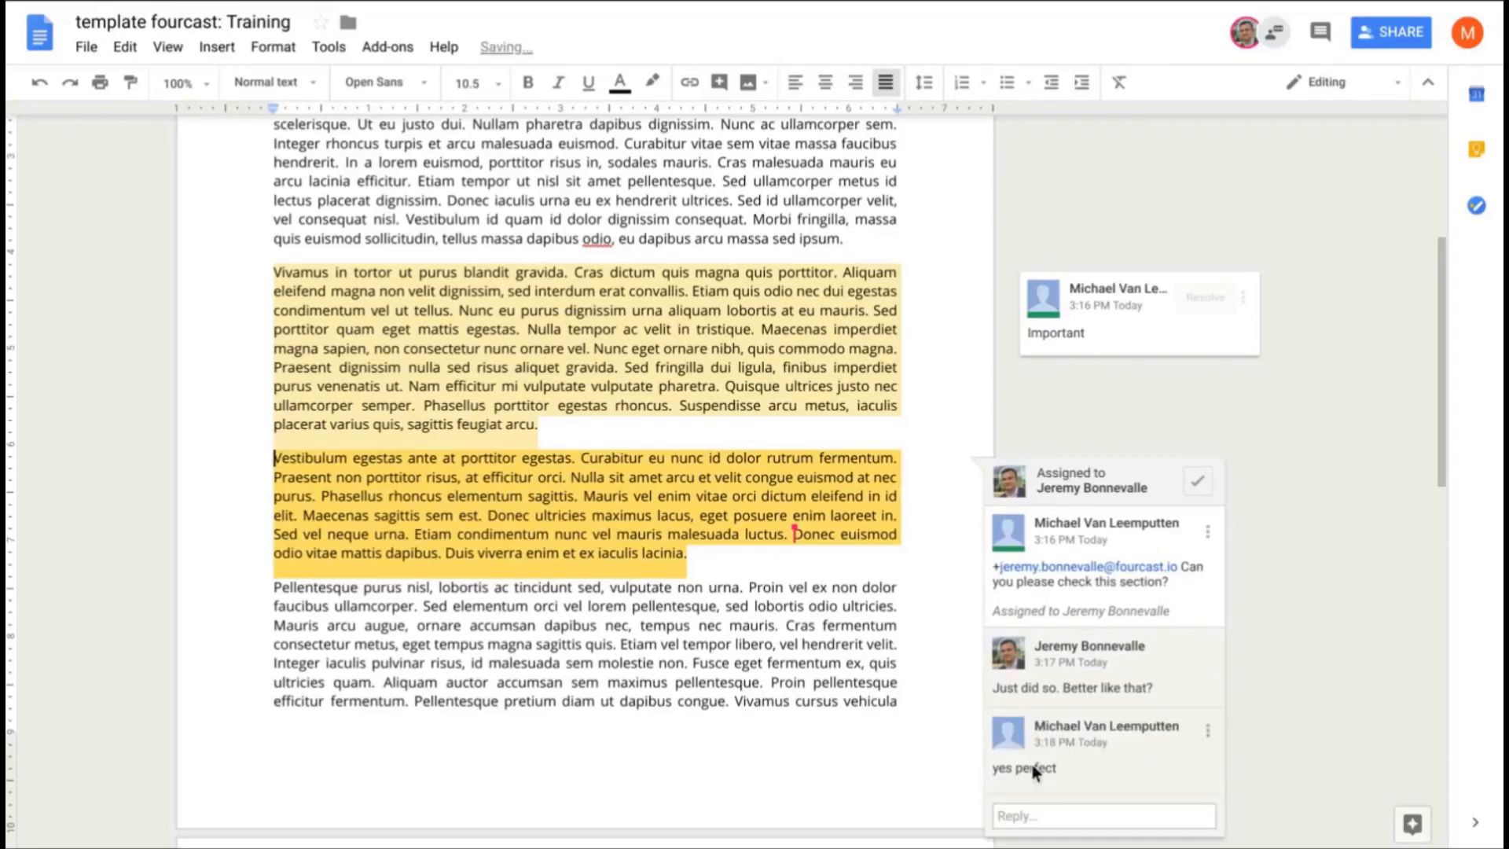
{"action": "scroll", "coordinate": [1053, 628], "scroll_direction": "down", "scroll_amount": 2}
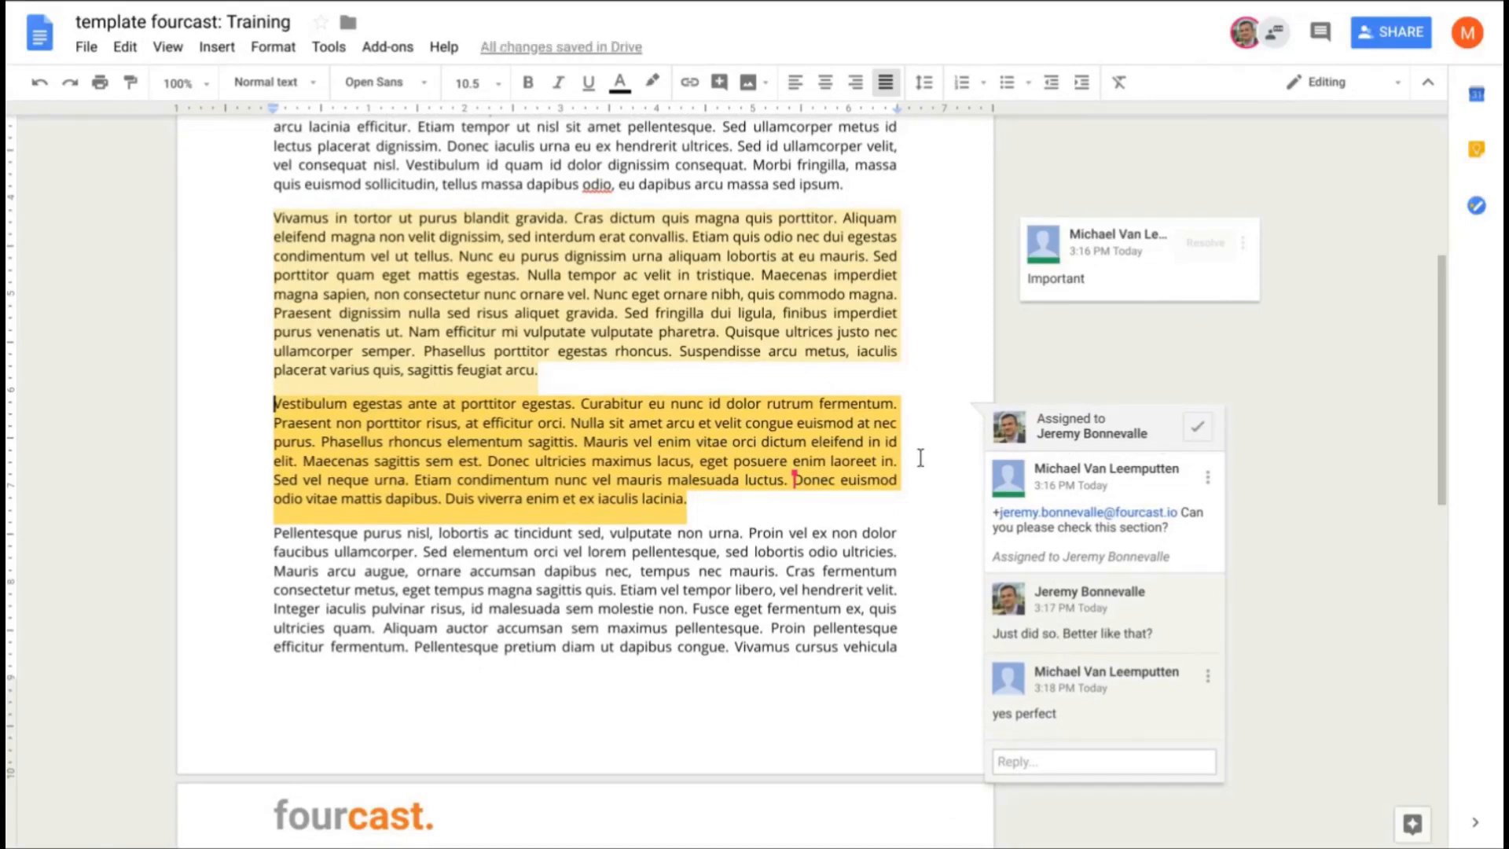
{"action": "left_click", "coordinate": [1193, 424]}
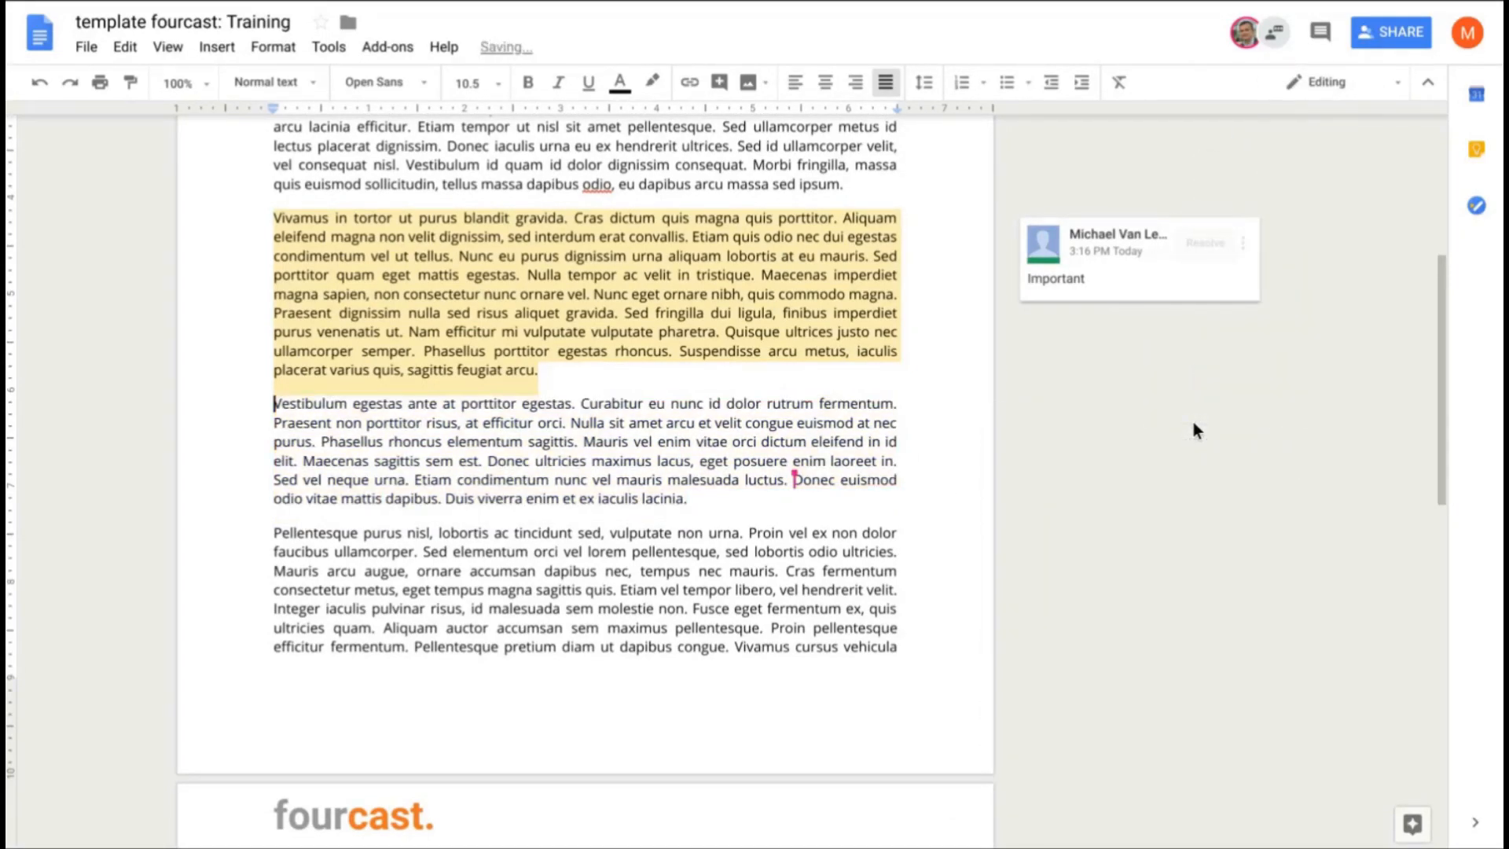
Resolve the "Important" comment on the "Vivamus in tortor" paragraph
{"action": "scroll", "coordinate": [1064, 514], "scroll_direction": "up", "scroll_amount": 3}
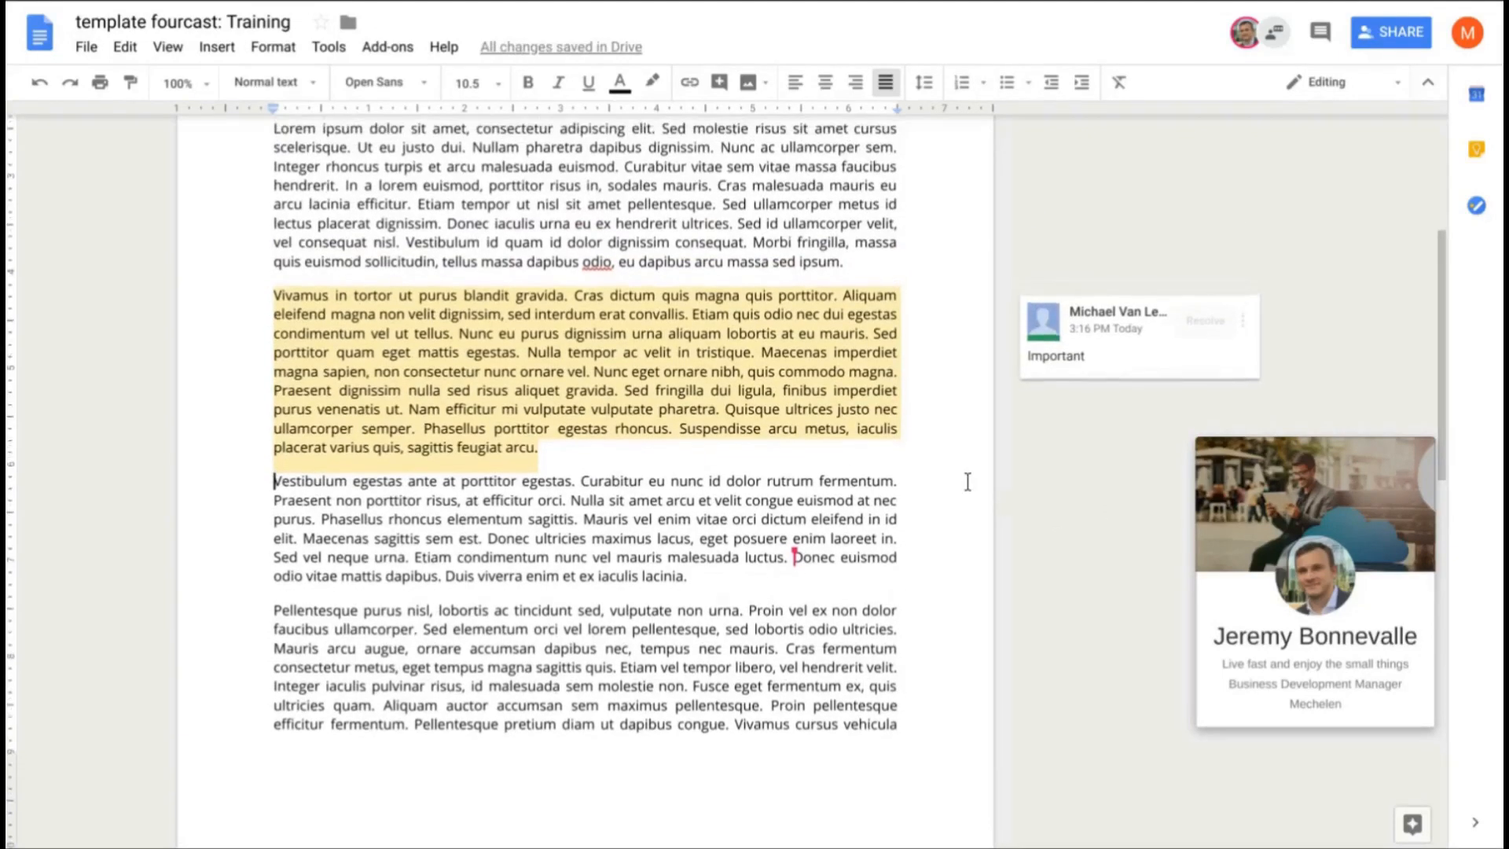
{"action": "scroll", "coordinate": [961, 487], "scroll_direction": "up", "scroll_amount": 3}
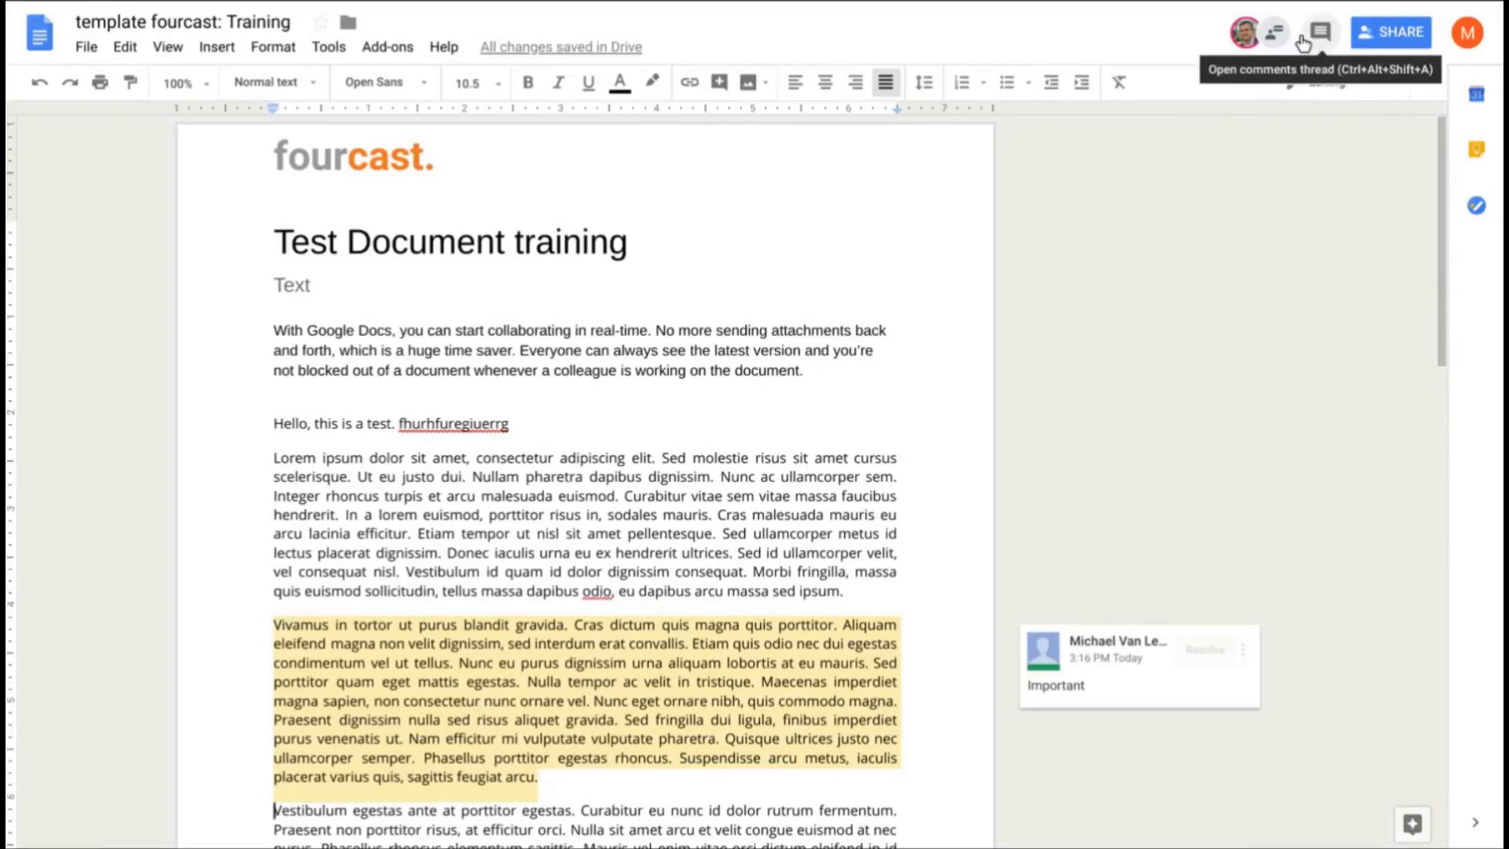
{"action": "left_click", "coordinate": [1205, 650]}
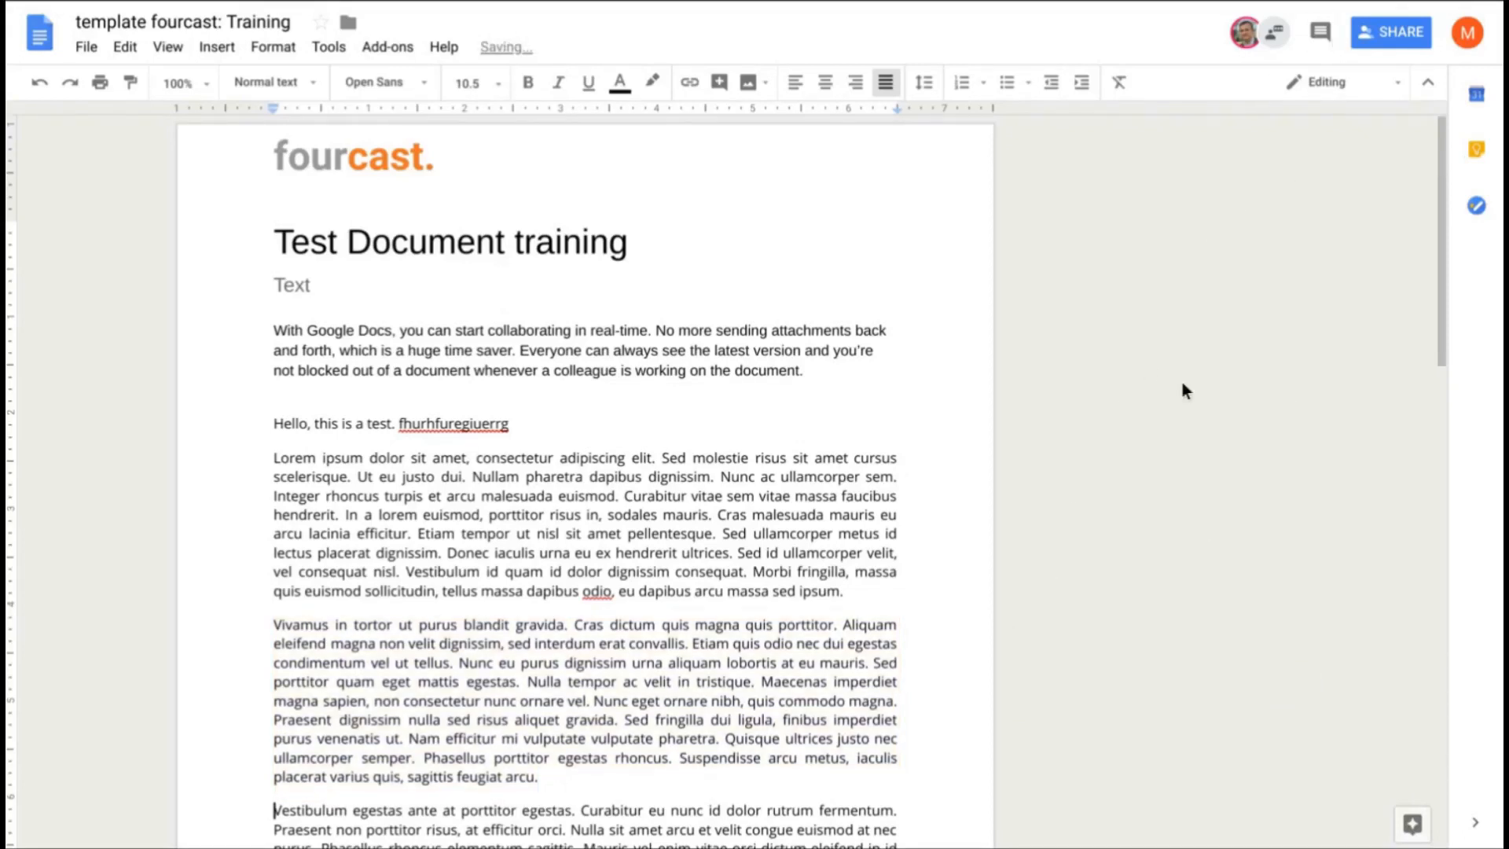
Review the document's comment history, re-open the resolved "Vestibulum egestas" comment, and view its thread beside the paragraph
{"action": "left_click", "coordinate": [1310, 32]}
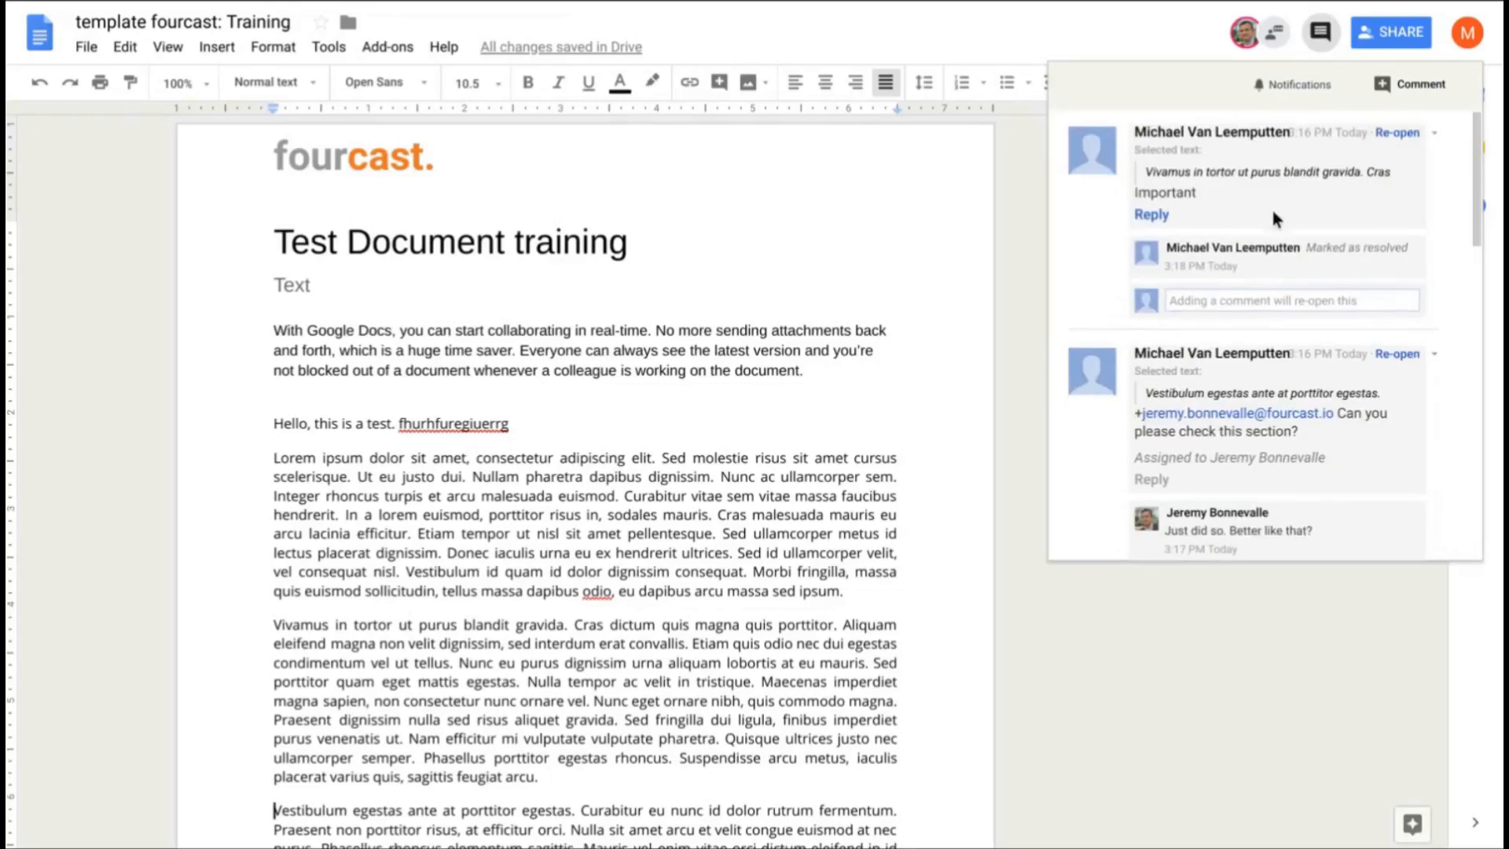
{"action": "scroll", "coordinate": [1271, 210], "scroll_direction": "down", "scroll_amount": 4}
{"action": "scroll", "coordinate": [1267, 235], "scroll_direction": "down", "scroll_amount": 8}
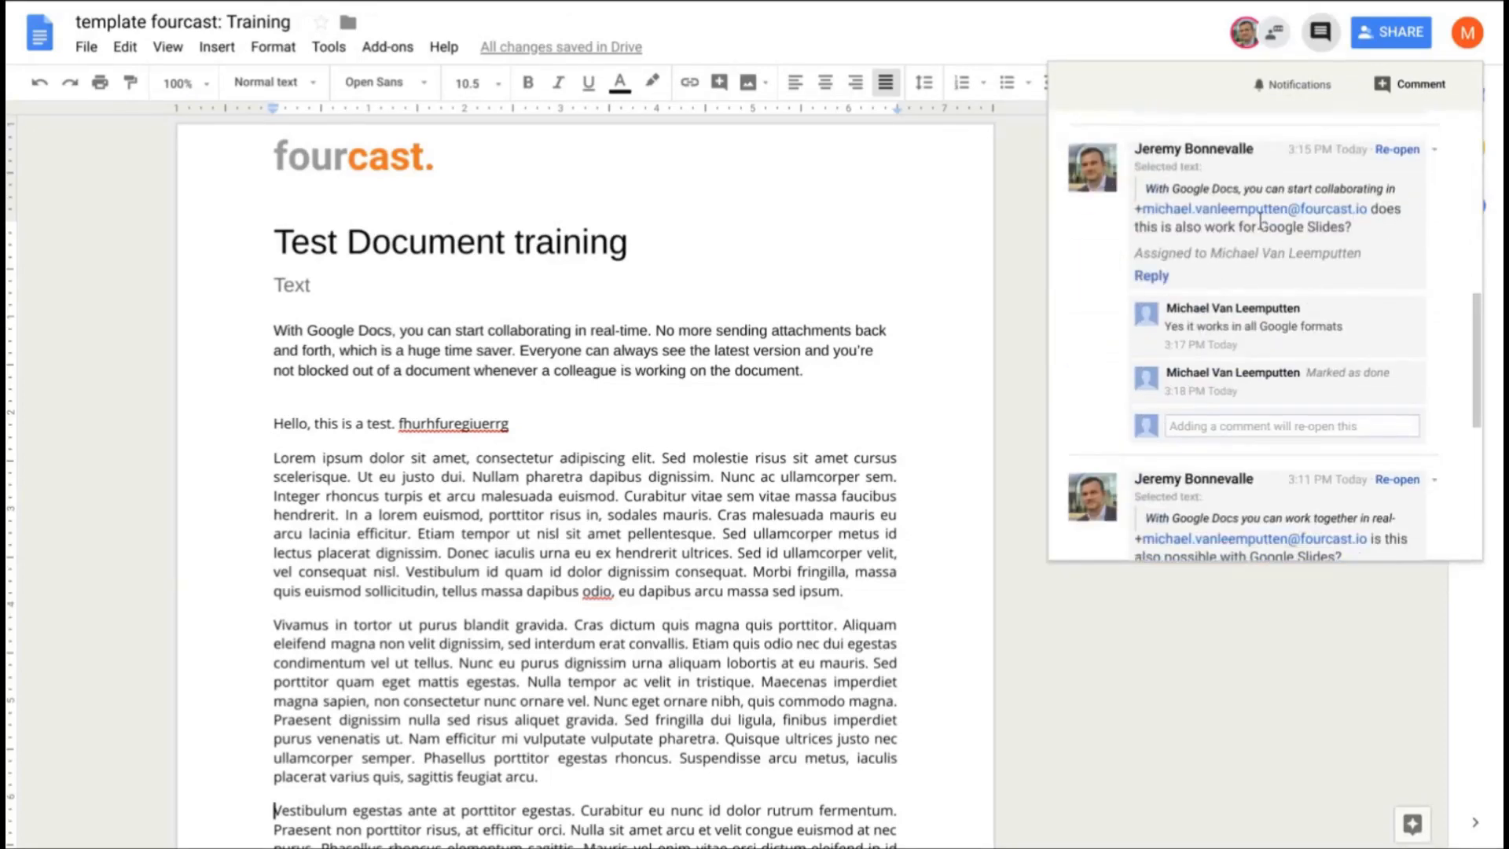
{"action": "scroll", "coordinate": [1254, 261], "scroll_direction": "up", "scroll_amount": 12}
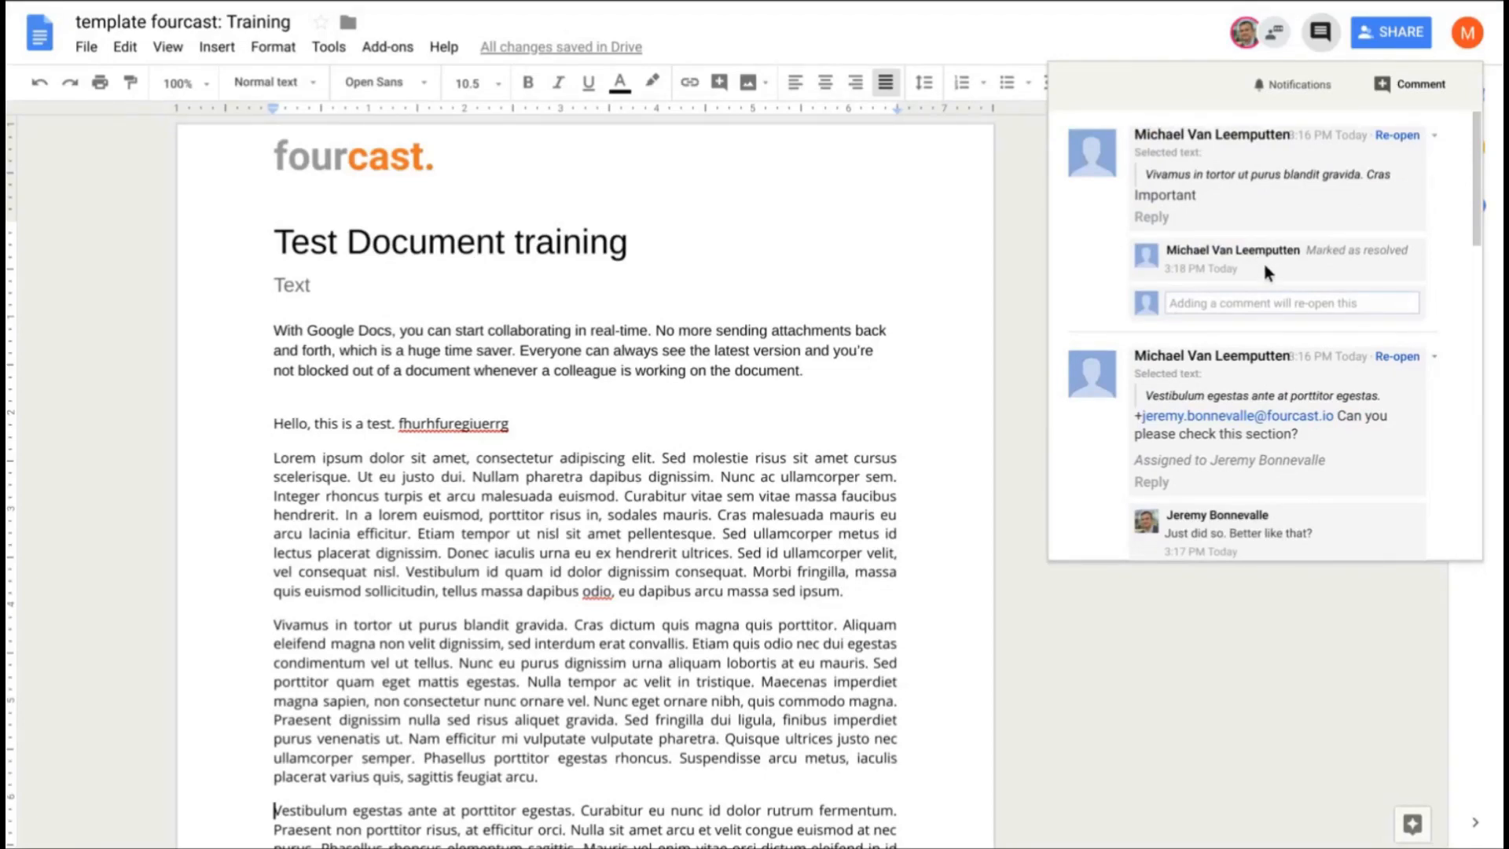
{"action": "scroll", "coordinate": [1265, 261], "scroll_direction": "down", "scroll_amount": 2}
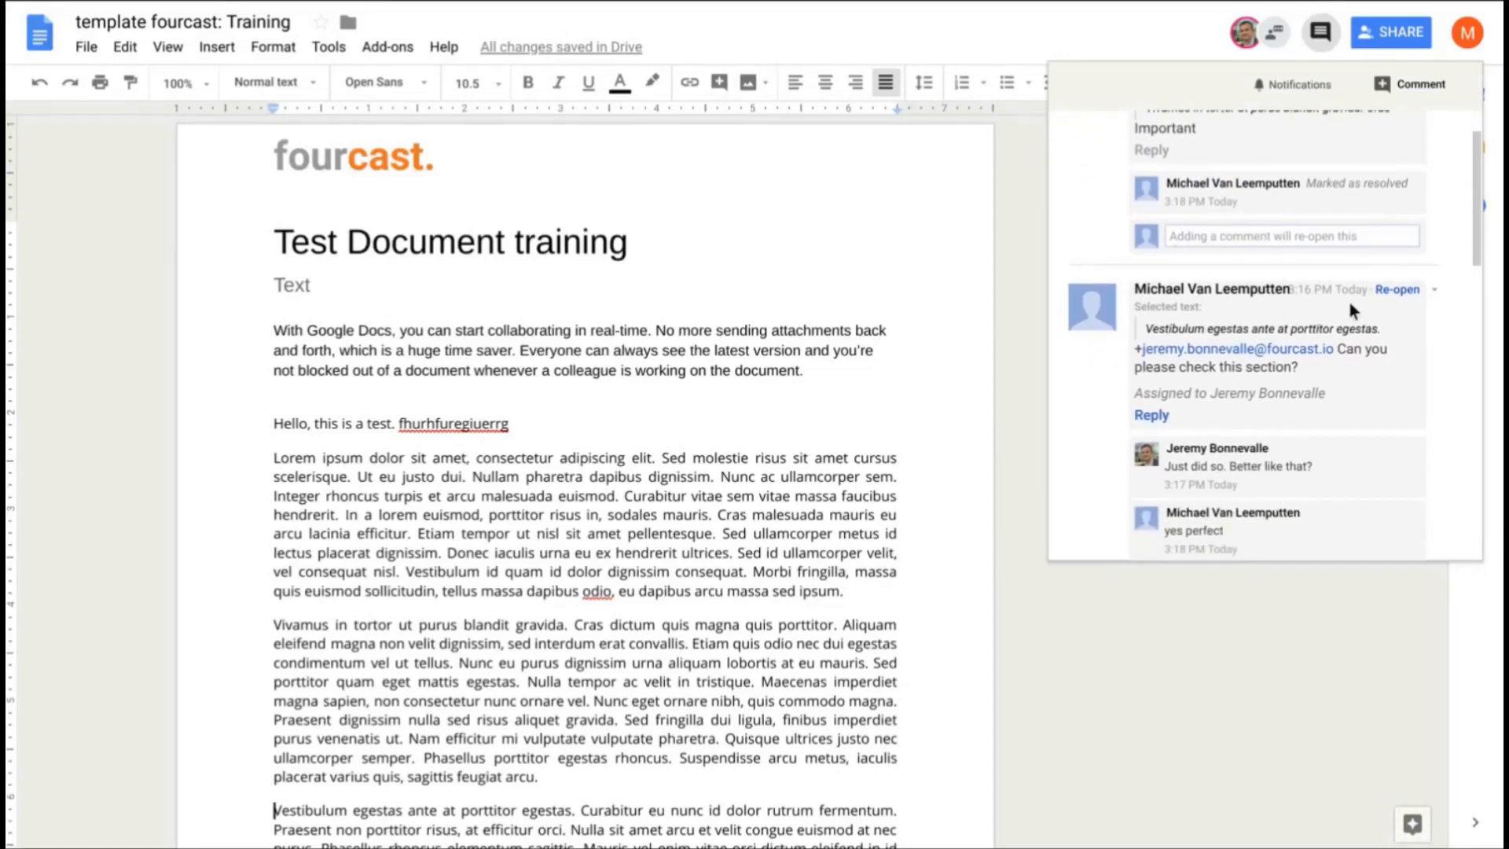
{"action": "scroll", "coordinate": [1257, 472], "scroll_direction": "down", "scroll_amount": 1}
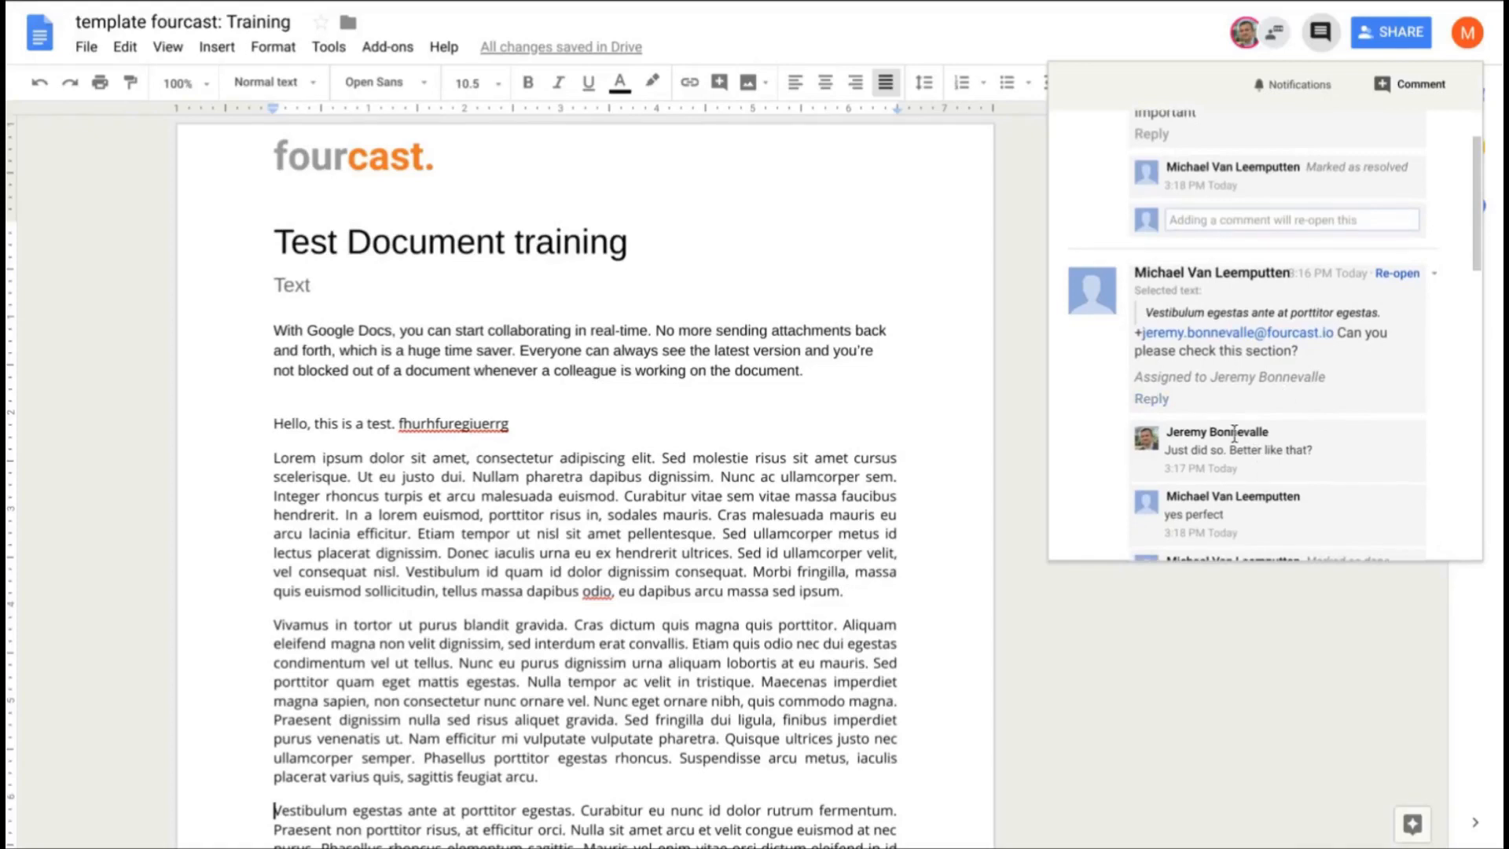
{"action": "left_click", "coordinate": [1397, 273]}
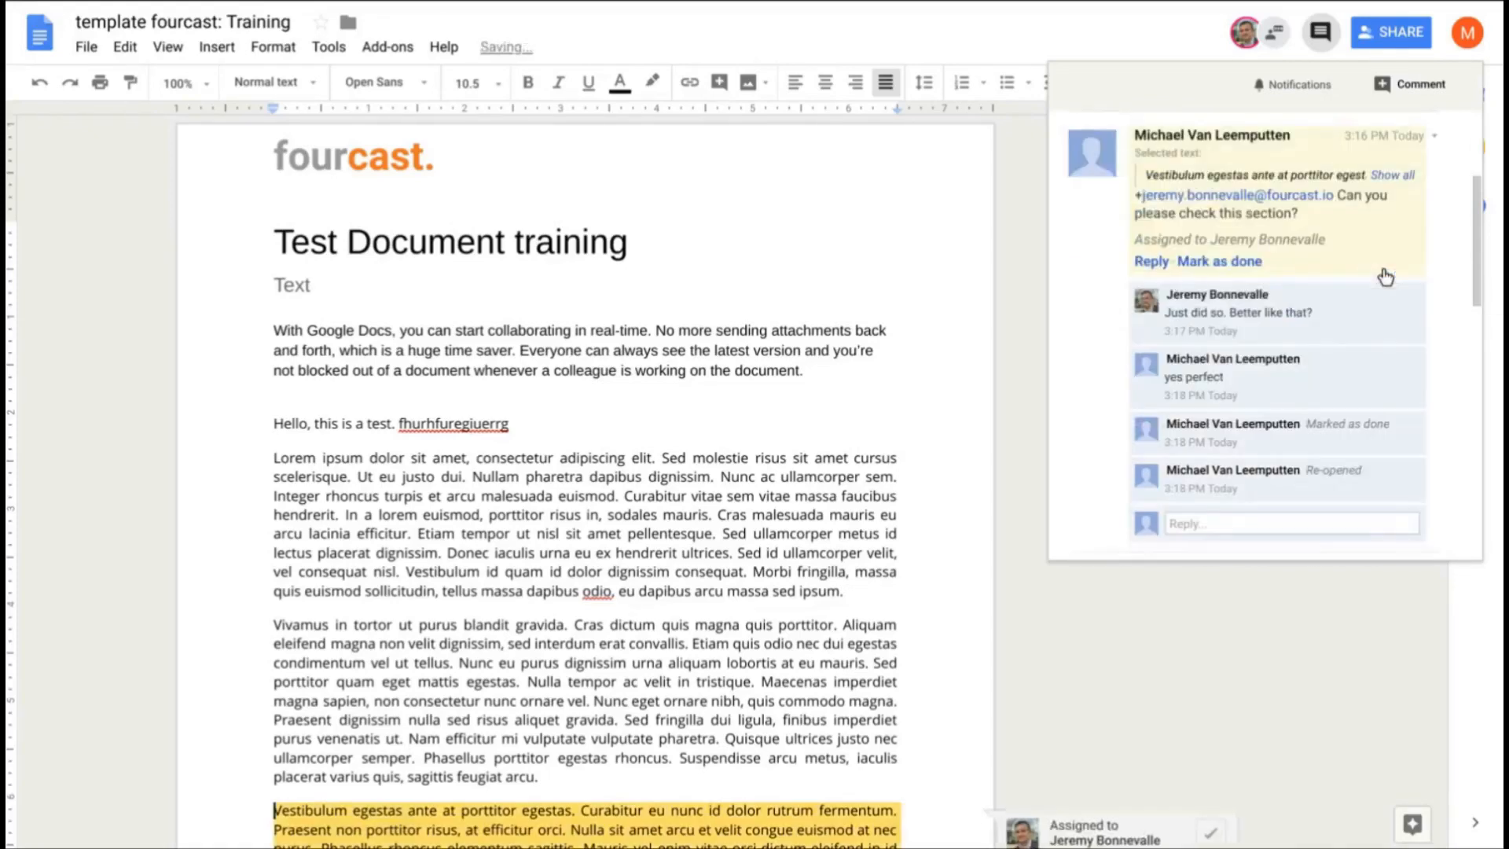
{"action": "left_click", "coordinate": [1347, 689]}
{"action": "scroll", "coordinate": [1335, 695], "scroll_direction": "down", "scroll_amount": 4}
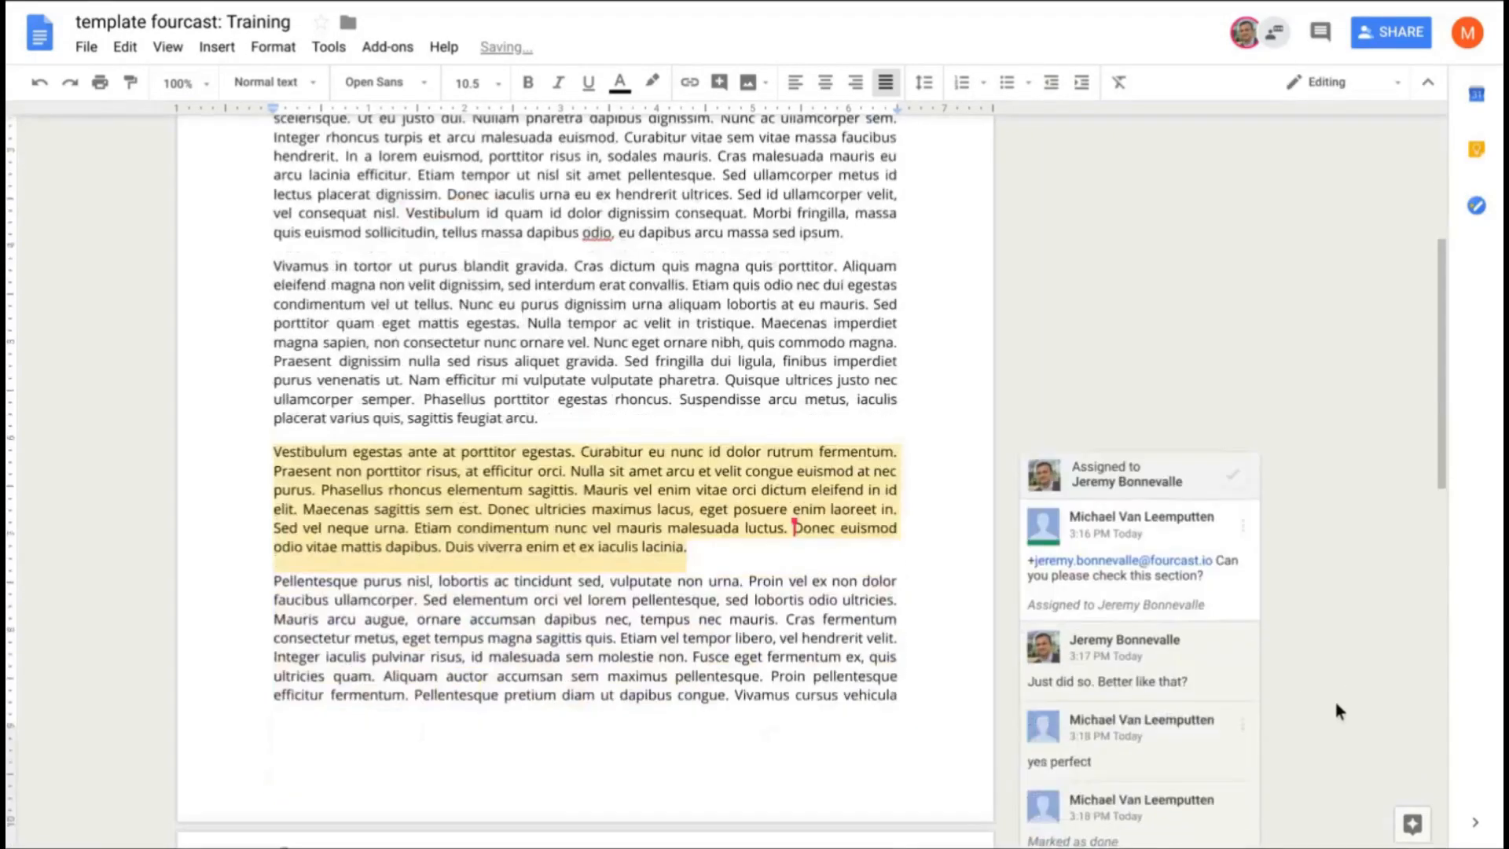
{"action": "scroll", "coordinate": [1150, 721], "scroll_direction": "down", "scroll_amount": 1}
{"action": "scroll", "coordinate": [1150, 722], "scroll_direction": "down", "scroll_amount": 2}
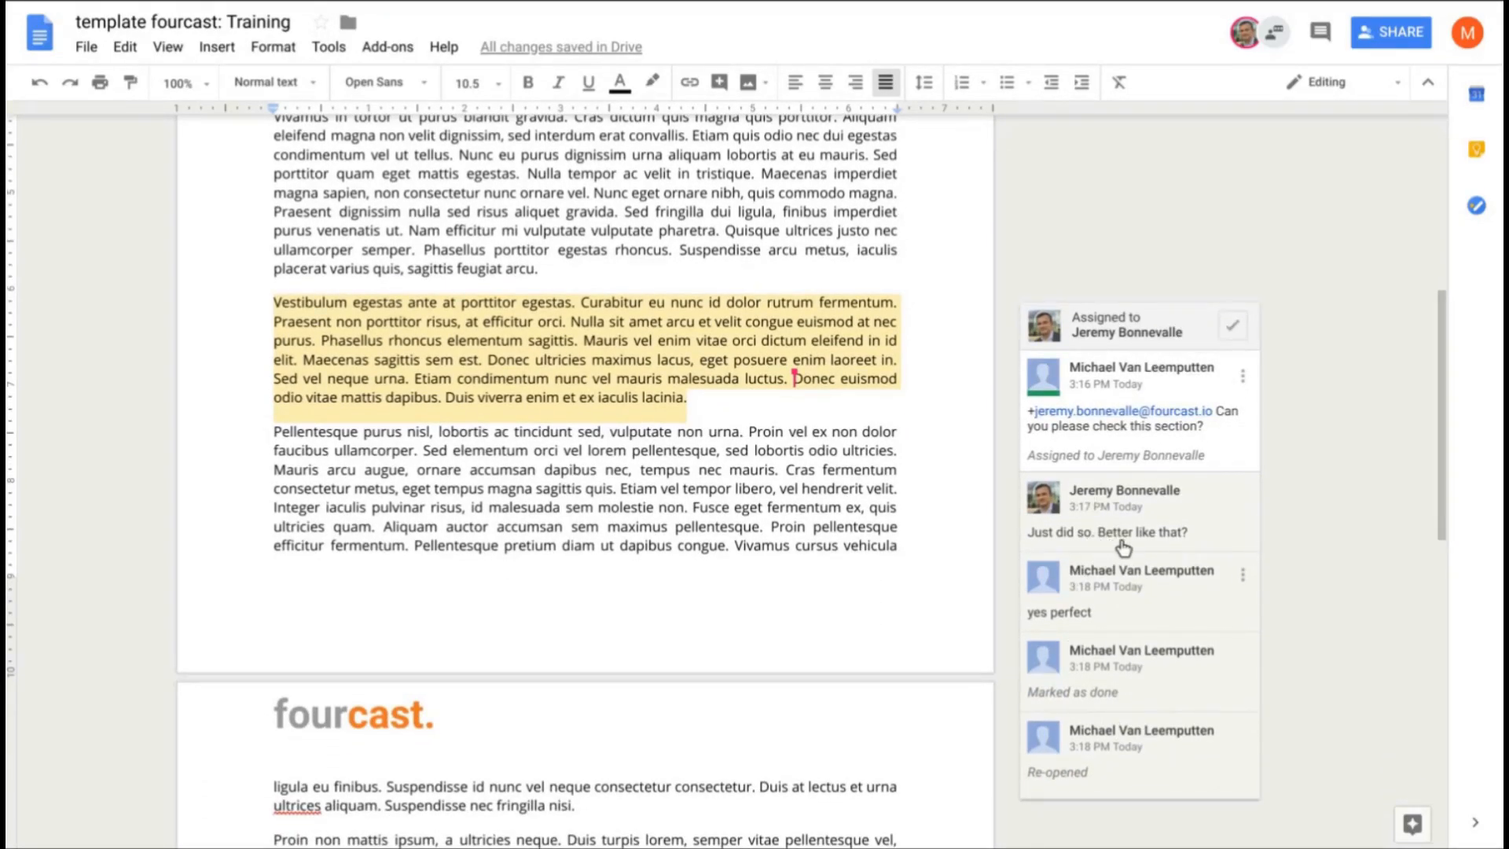
Switch the document from direct editing to Suggesting mode
{"action": "scroll", "coordinate": [1091, 228], "scroll_direction": "up", "scroll_amount": 3}
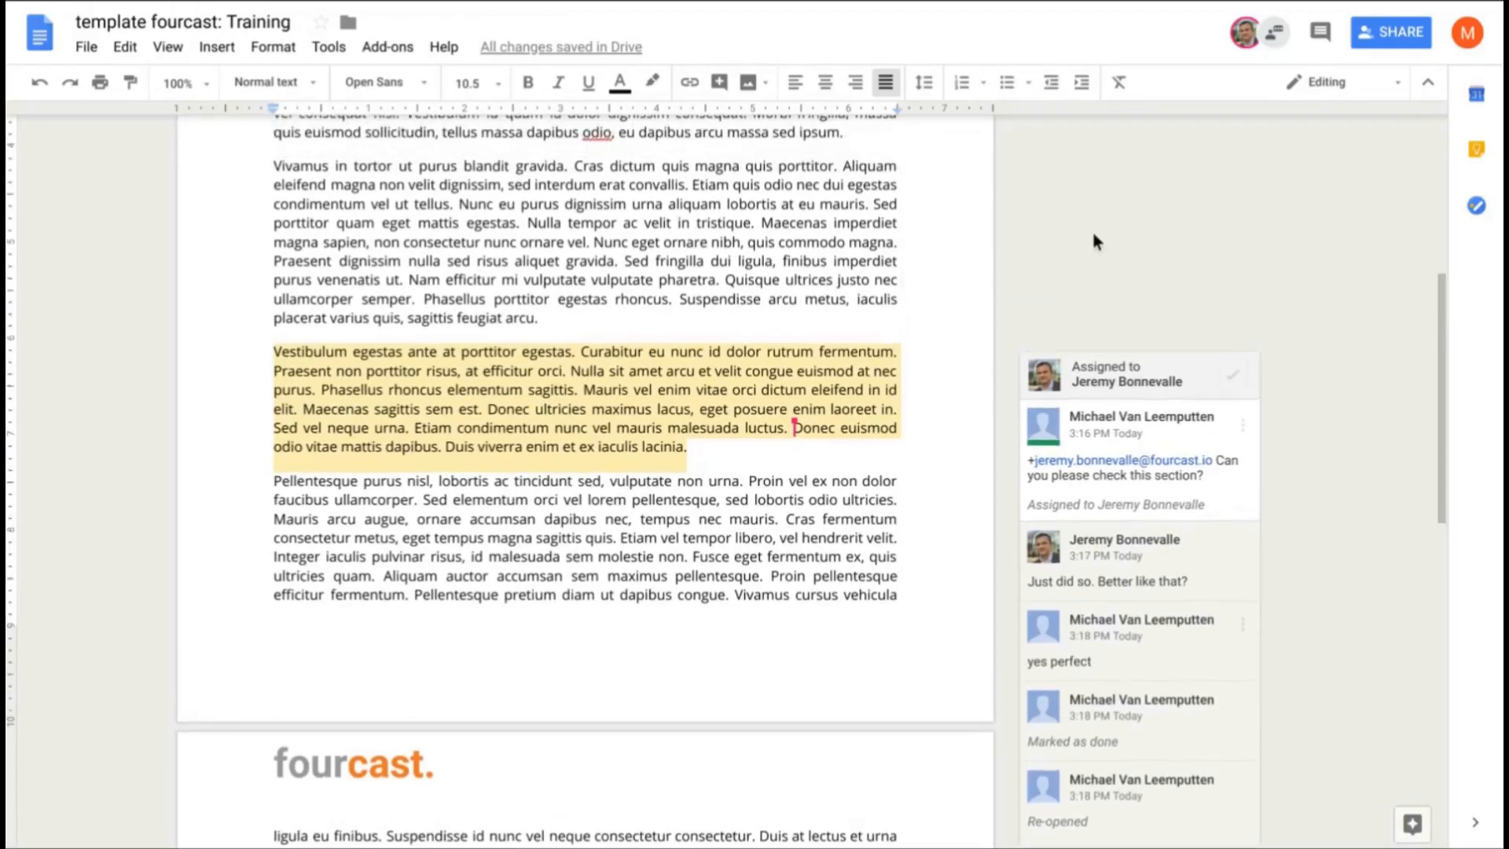
{"action": "scroll", "coordinate": [1082, 244], "scroll_direction": "up", "scroll_amount": 5}
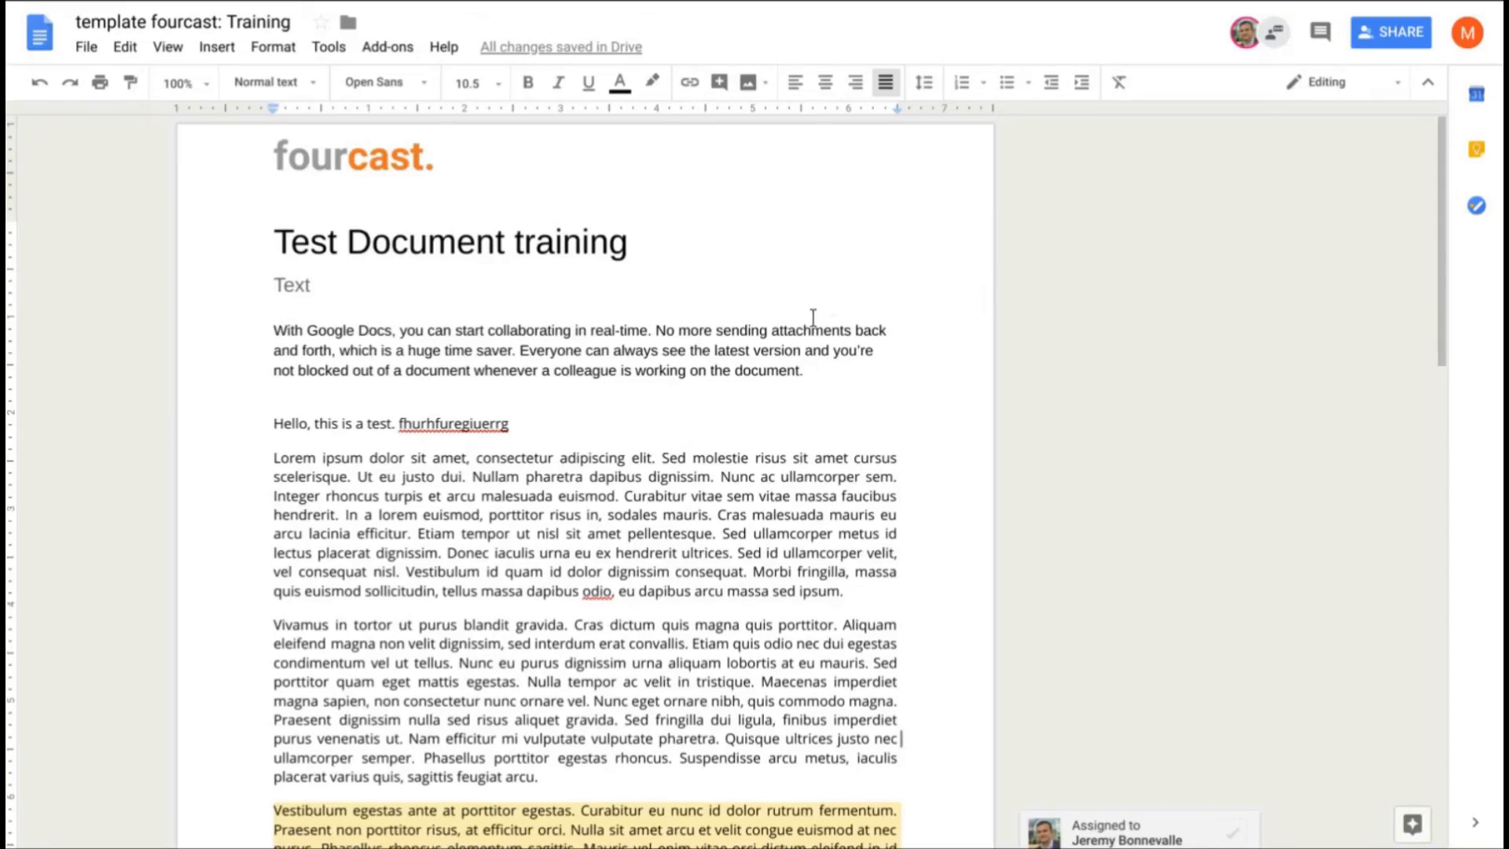
{"action": "left_click", "coordinate": [683, 418]}
{"action": "left_click", "coordinate": [1379, 81]}
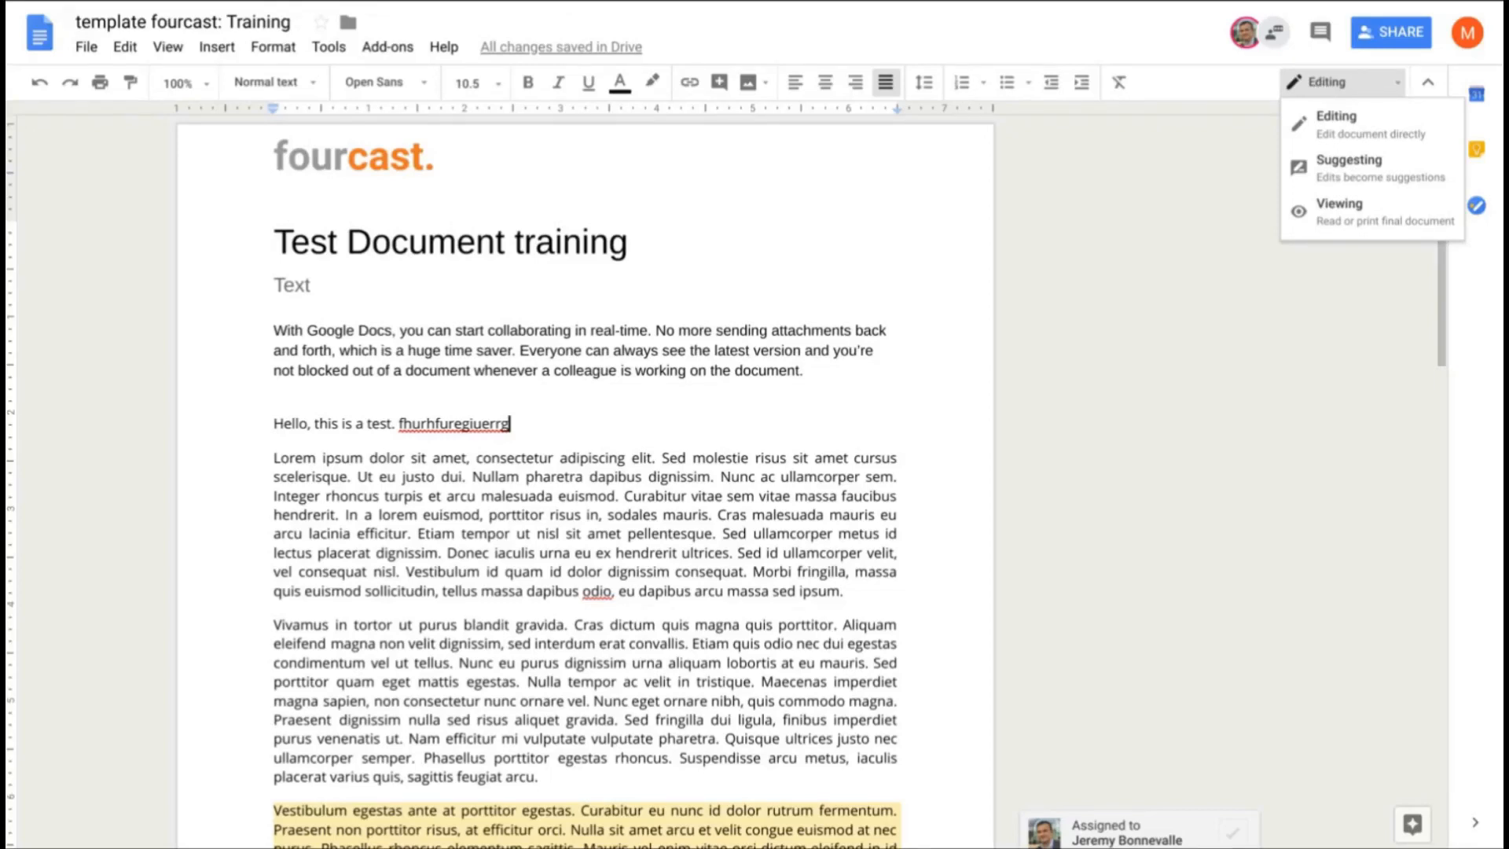
{"action": "left_click", "coordinate": [1352, 170]}
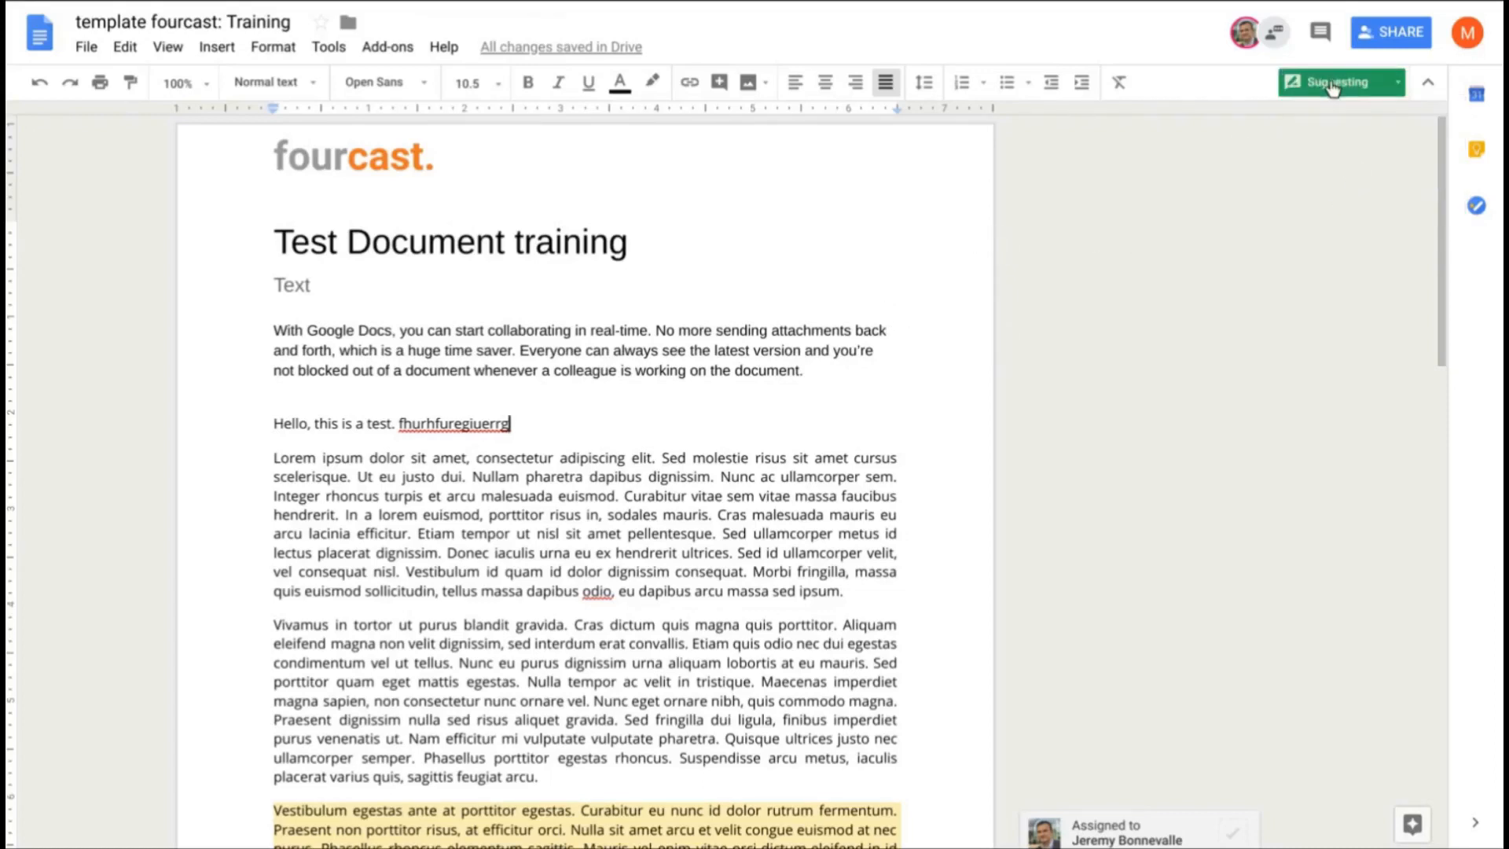
Suggest deleting "u dapibus arcu massa sed ipsum." at the end of the "Lorem ipsum" paragraph
{"action": "scroll", "coordinate": [754, 471], "scroll_direction": "down", "scroll_amount": 1}
{"action": "left_click", "coordinate": [842, 538]}
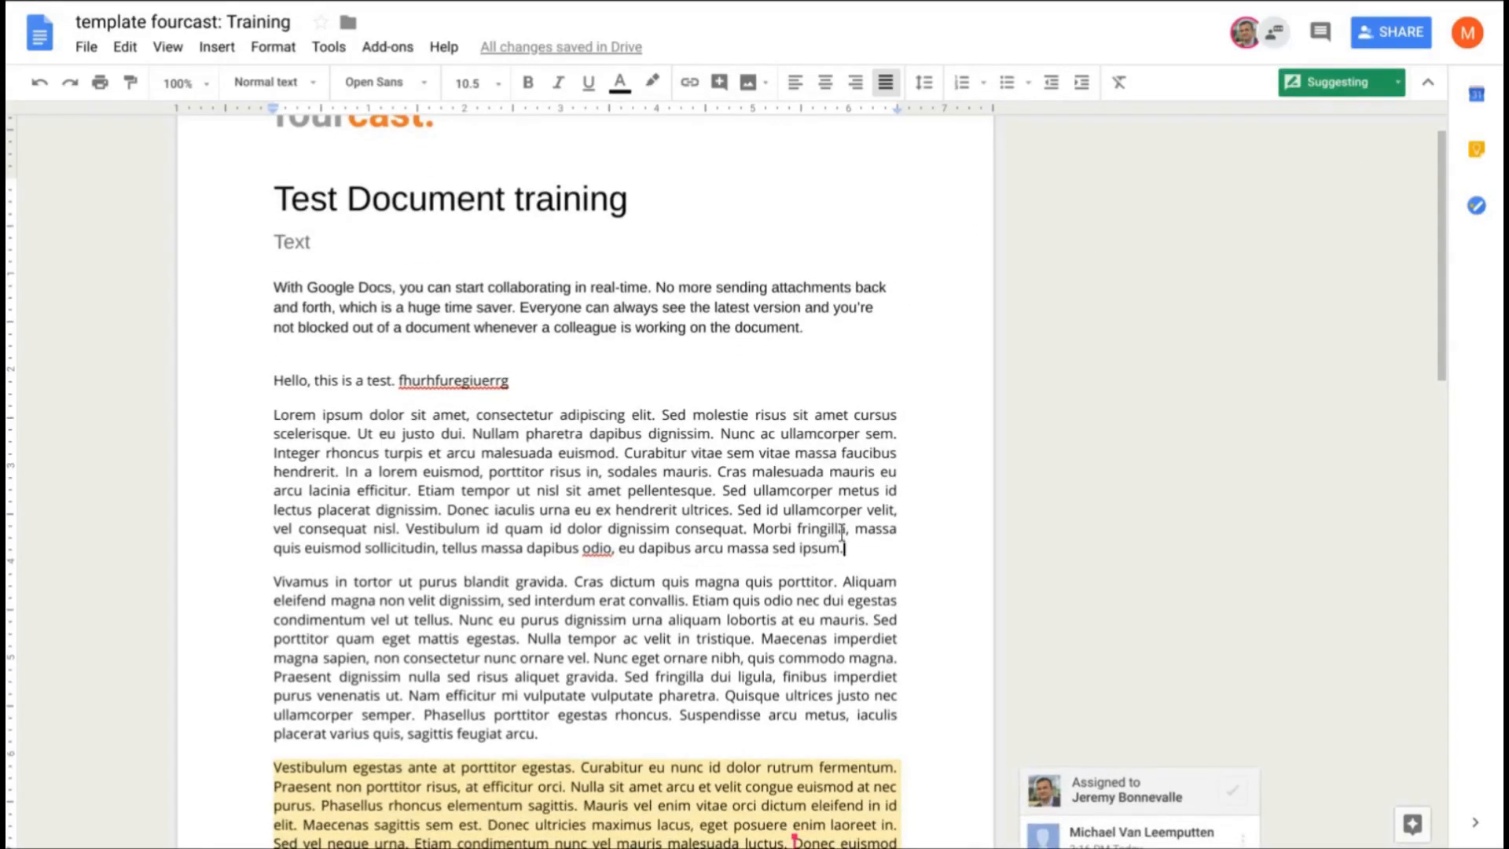
{"action": "left_click_drag", "start_coordinate": [824, 533], "coordinate": [611, 542]}
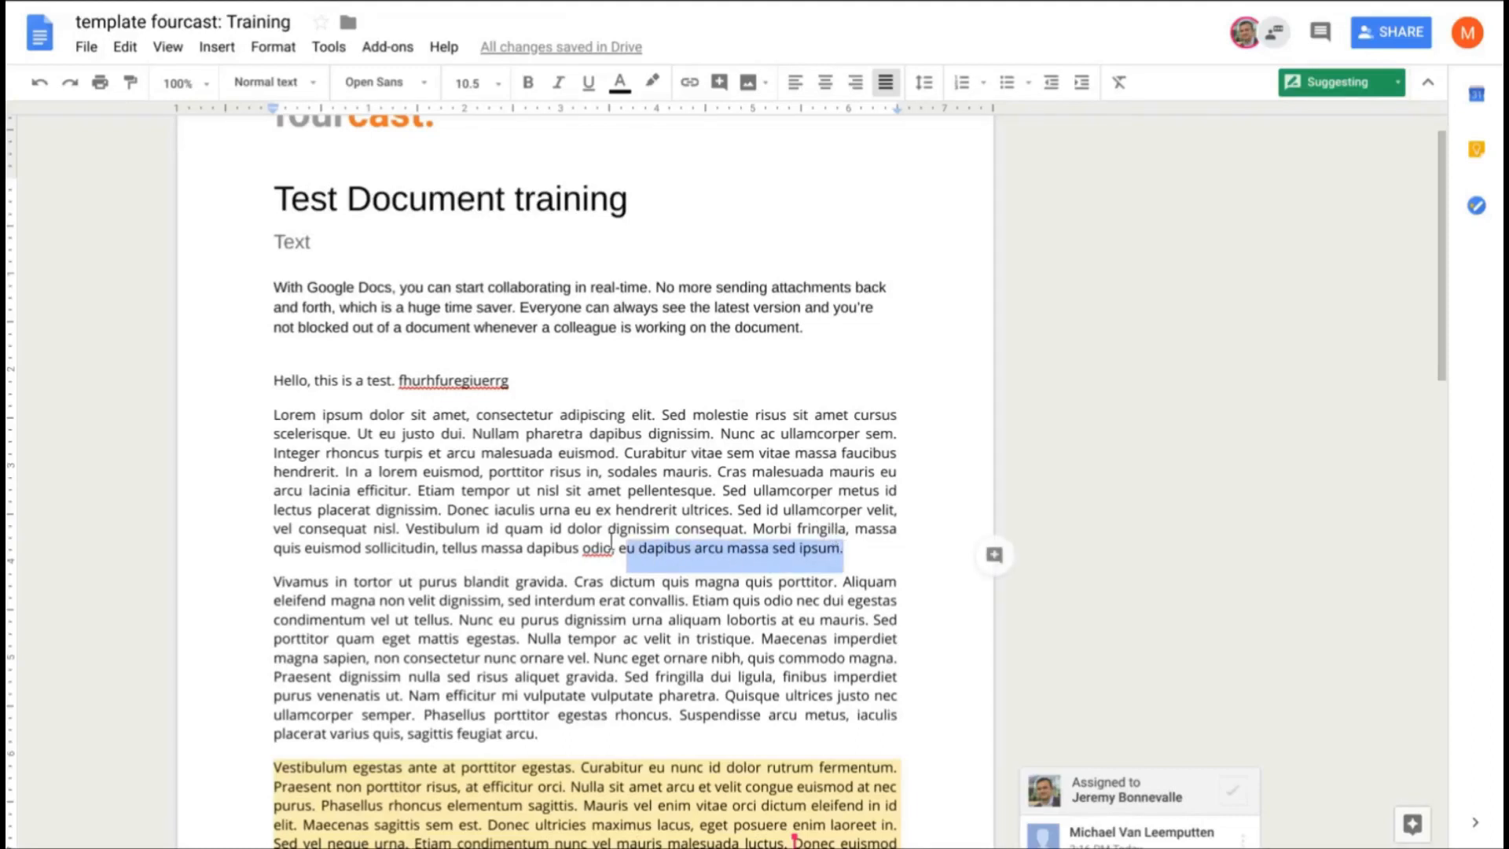
{"action": "key", "text": "BackSpace"}
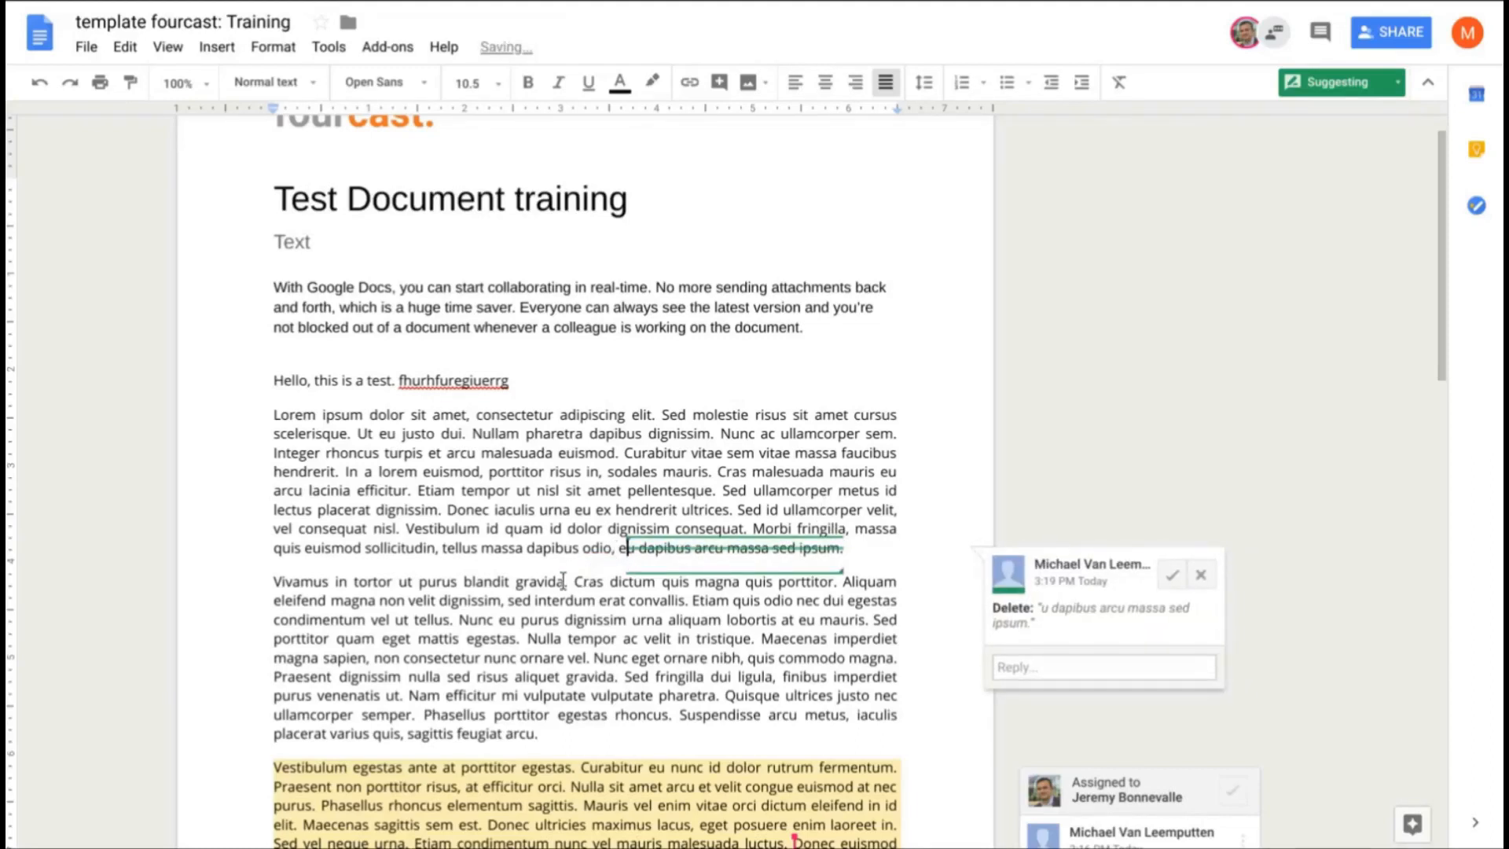
Suggest adding "This is a test...." as a separate line followed by a blank line, above the "Vivamus in tortor" paragraph
{"action": "left_click", "coordinate": [563, 595]}
{"action": "left_click", "coordinate": [275, 582]}
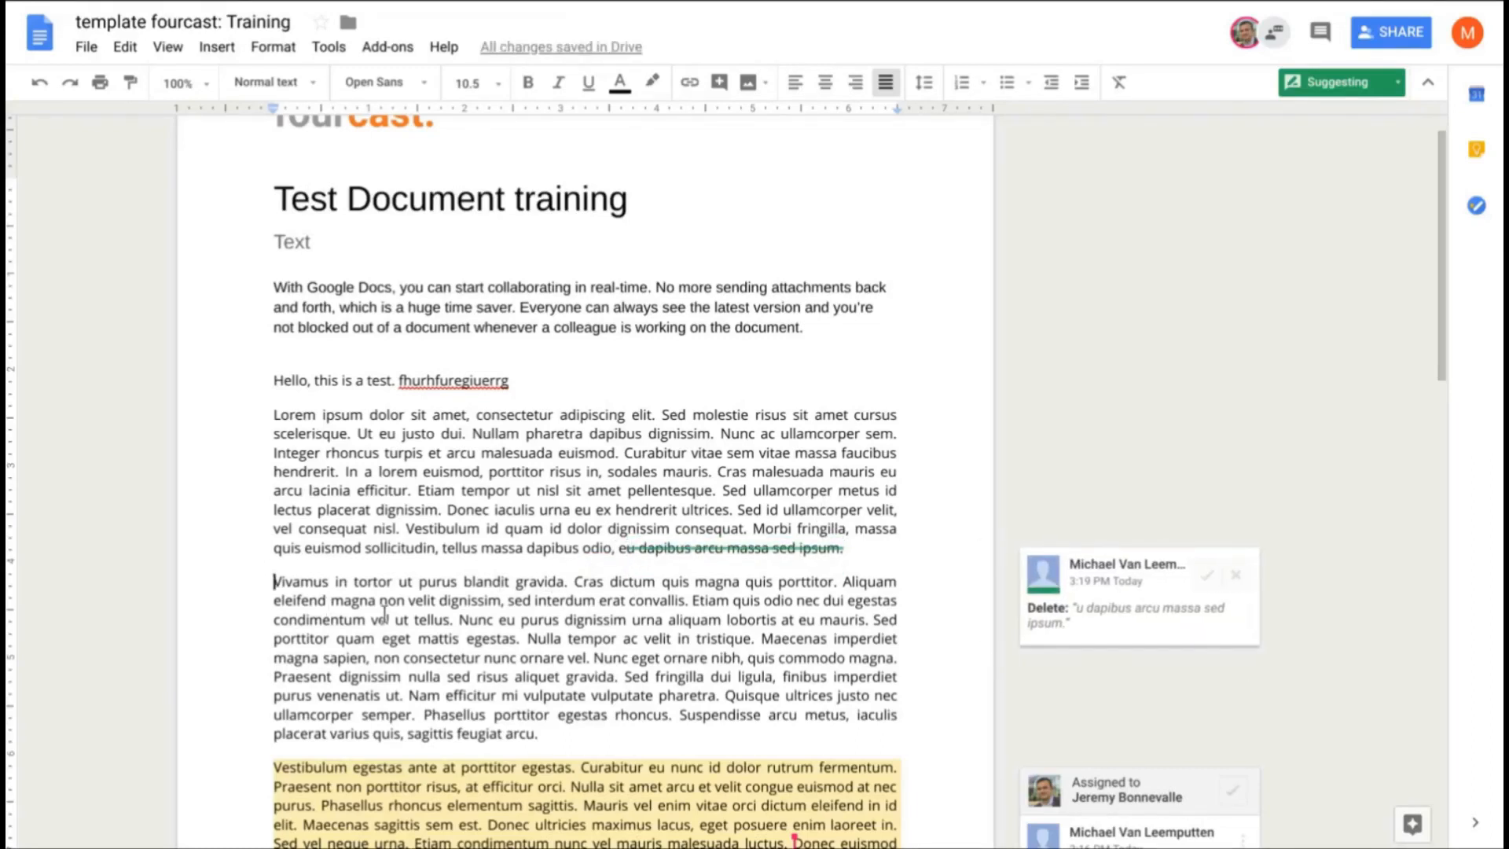
{"action": "type", "text": "This i"}
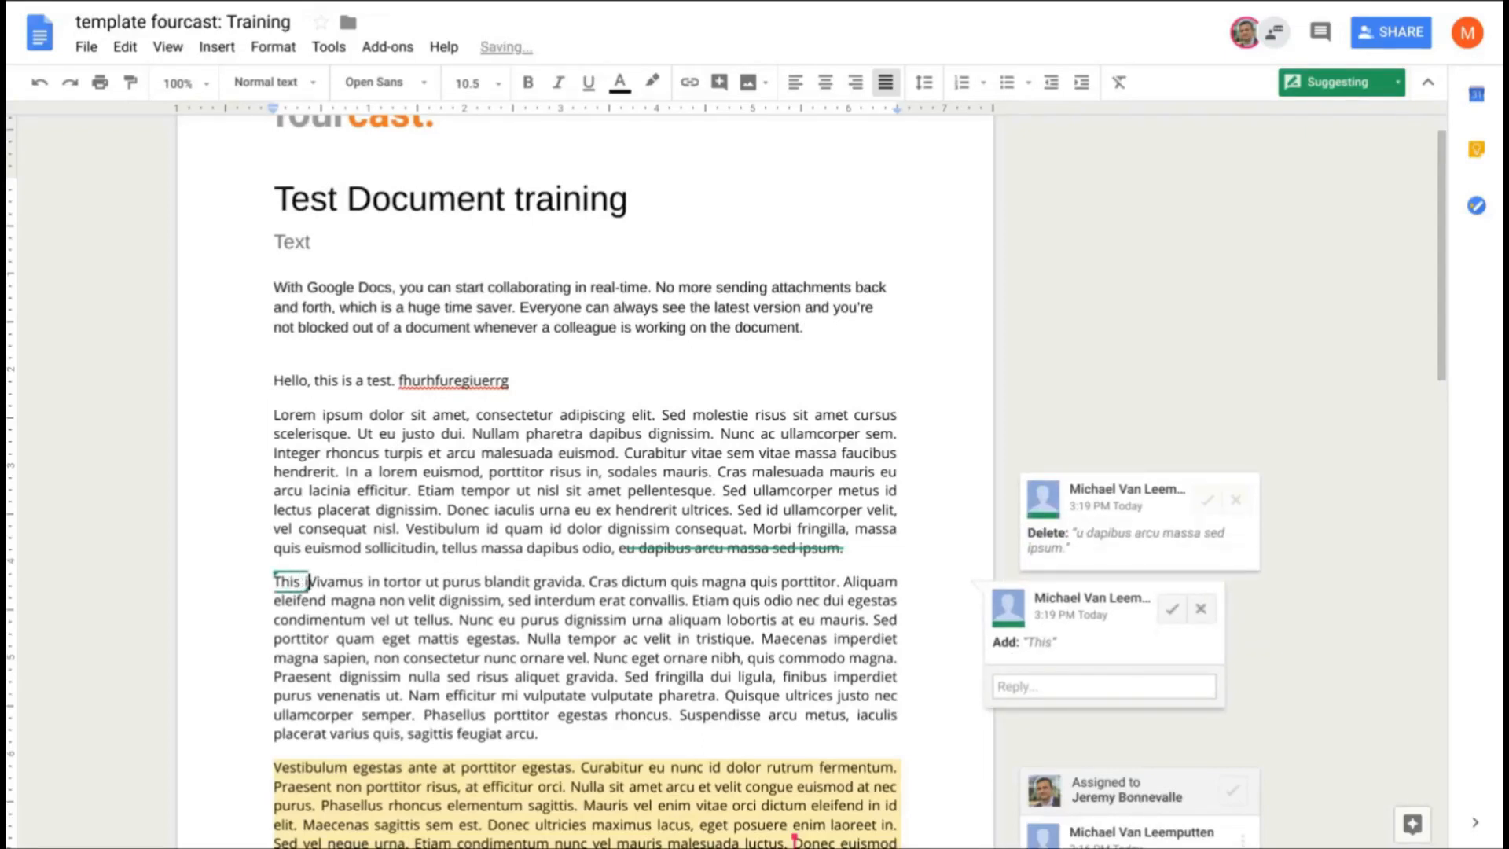
{"action": "type", "text": "s "}
{"action": "type", "text": "a test>"}
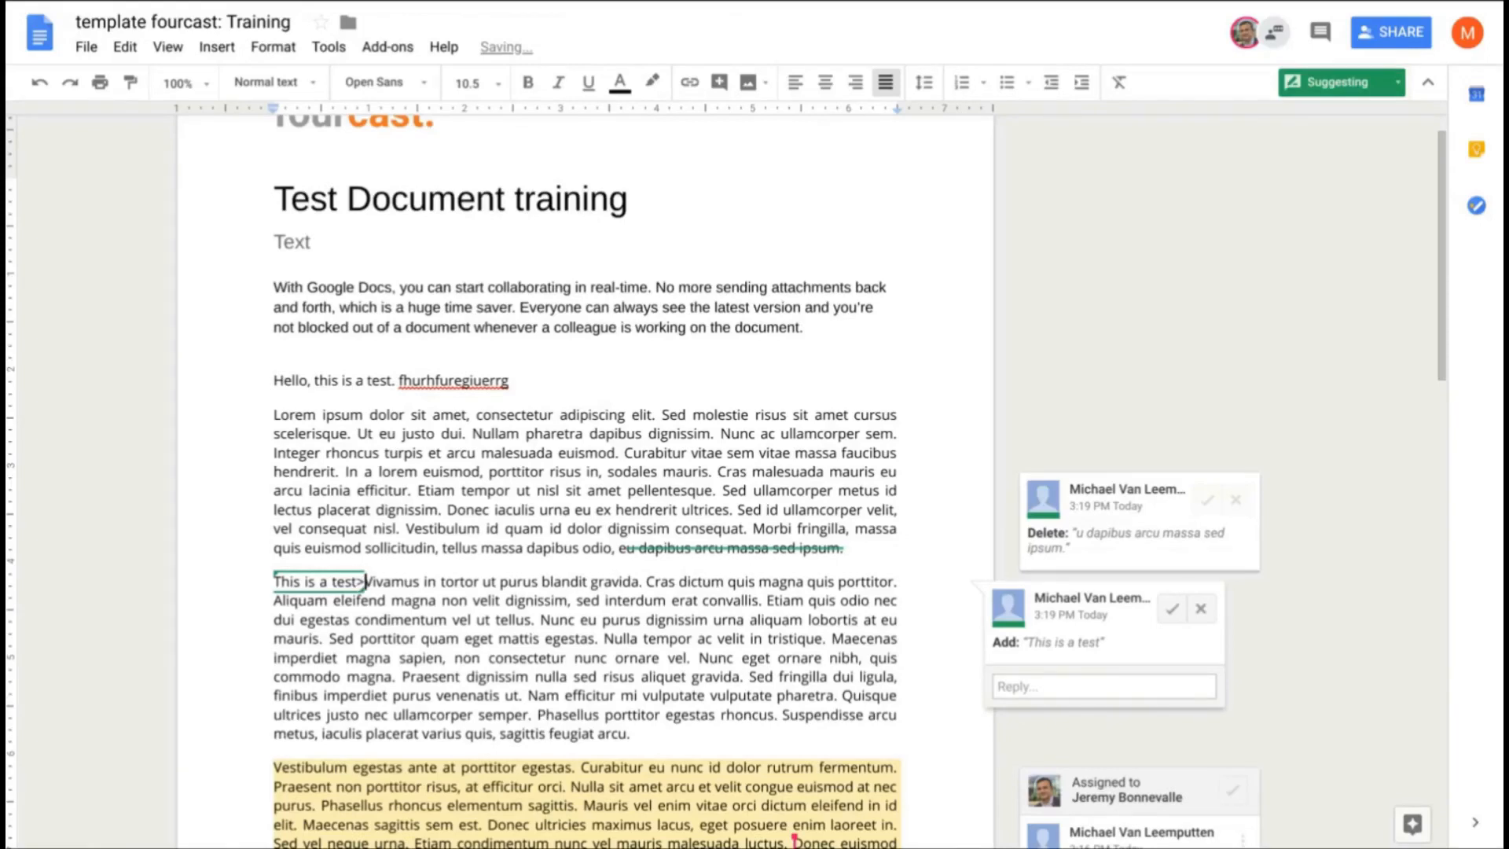
{"action": "key", "text": "BackSpace"}
{"action": "type", "text": "..."}
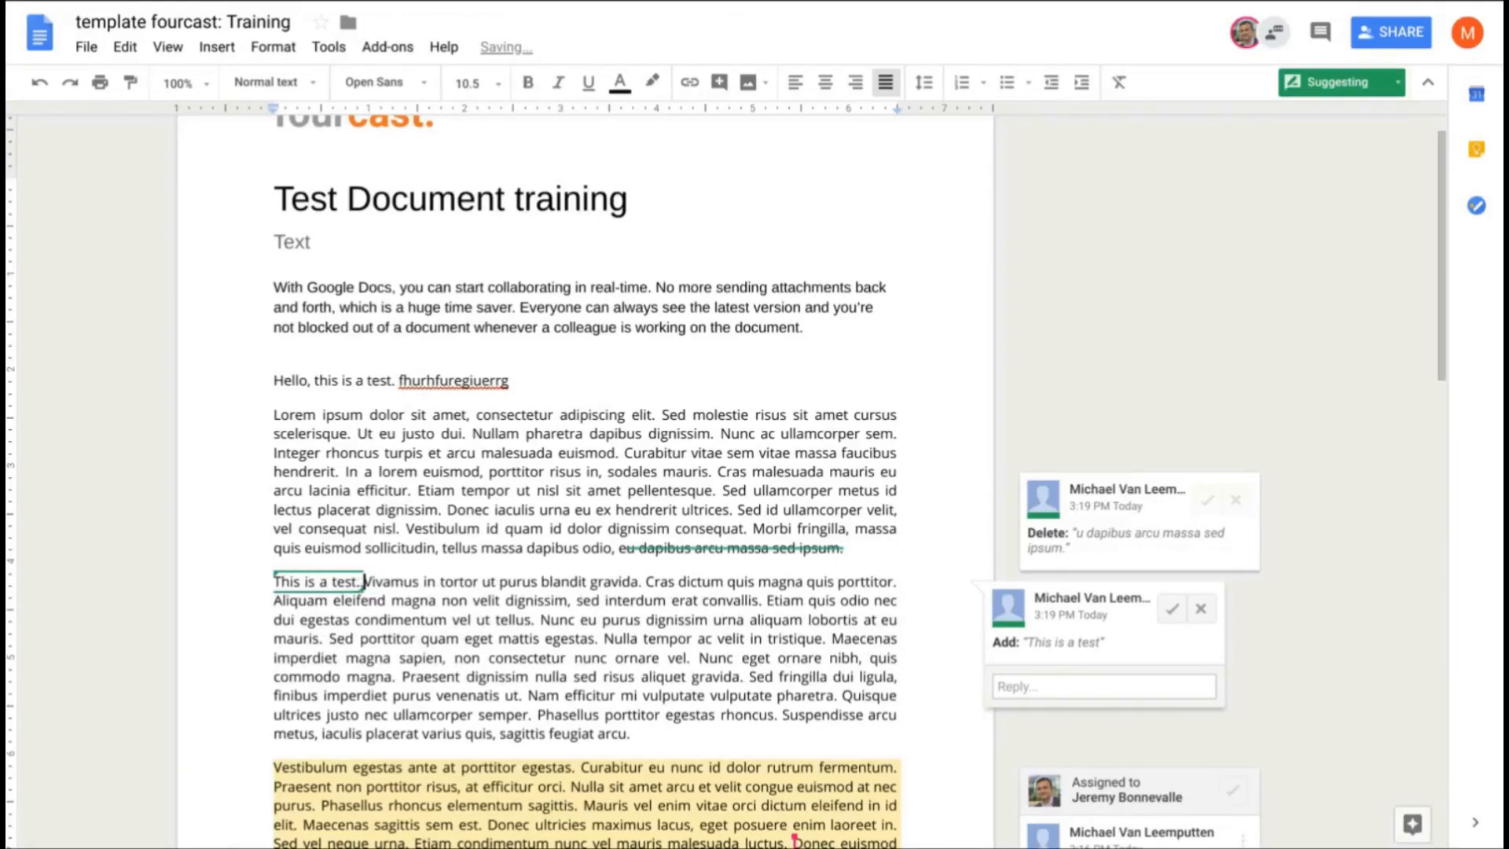
{"action": "key", "text": "Return"}
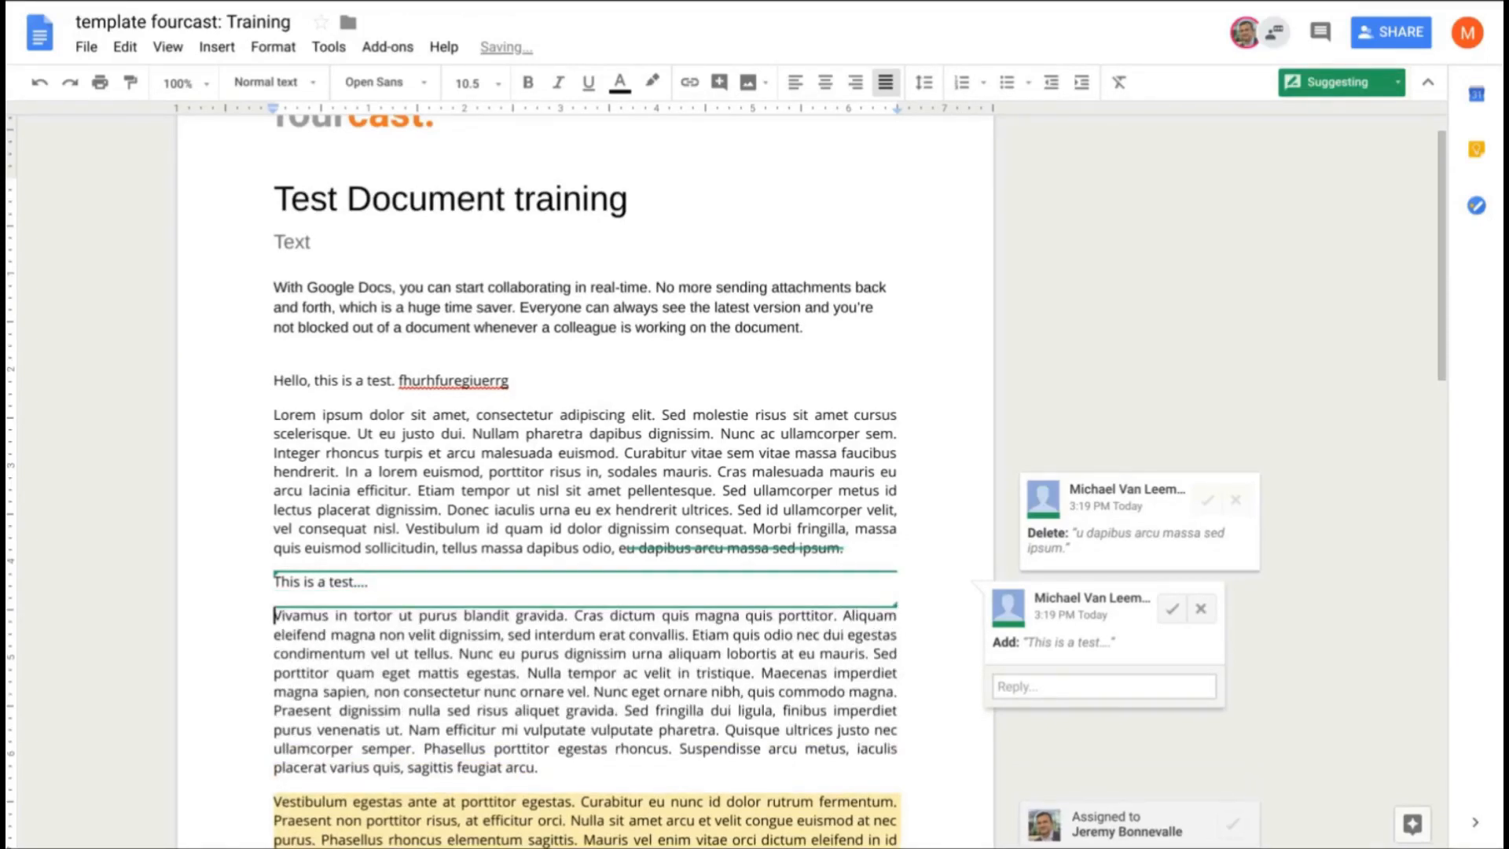
{"action": "key", "text": "Return"}
Suggest inserting "fhuefhuiehfu" after "non consectetur" in the "Vivamus in tortor" paragraph
{"action": "left_click", "coordinate": [484, 725]}
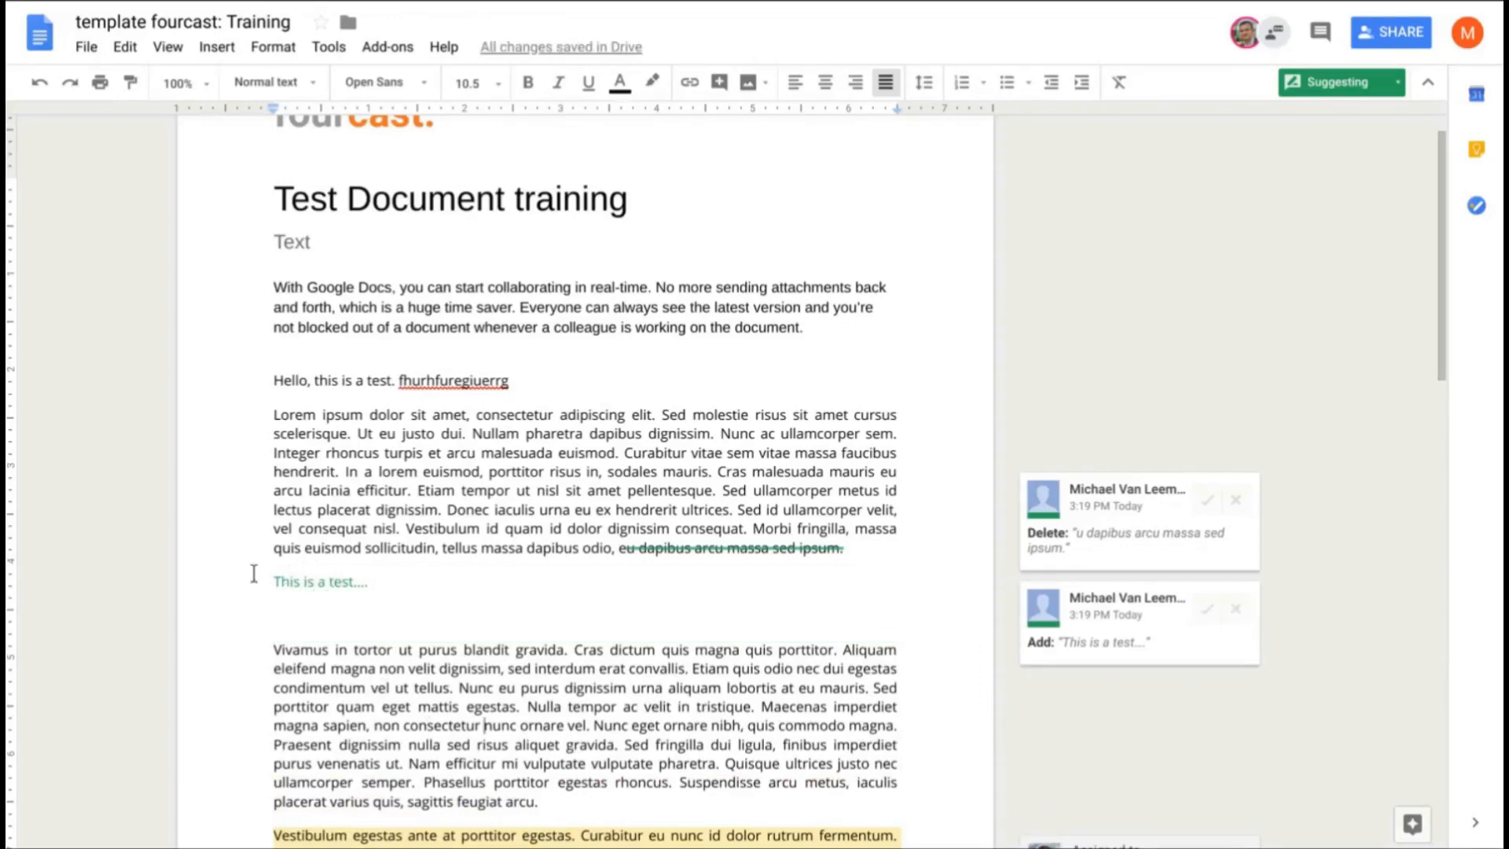
{"action": "type", "text": "fhuefhuiehfu"}
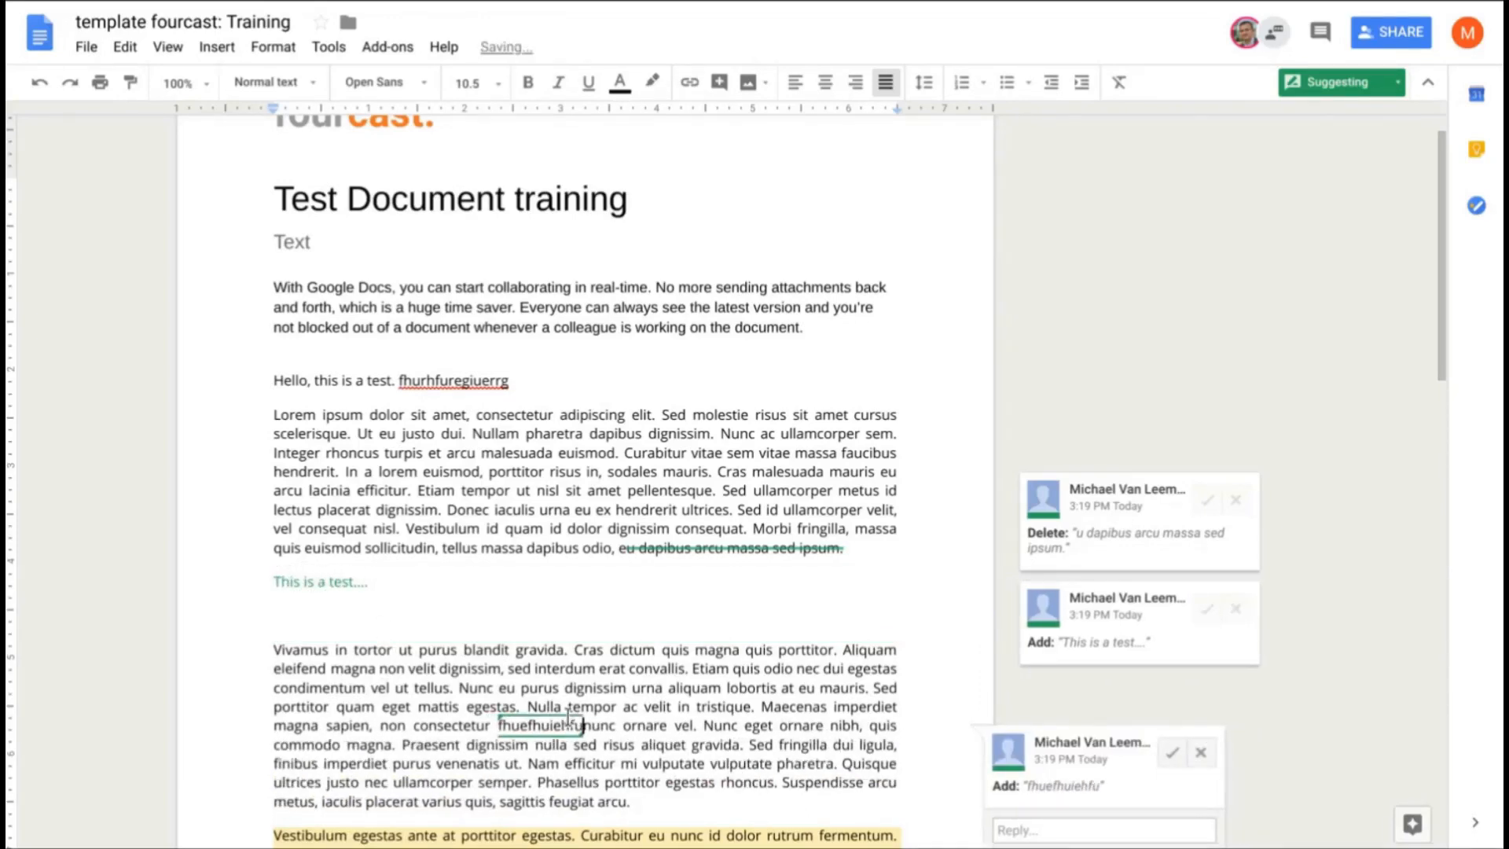
{"action": "left_click", "coordinate": [744, 706]}
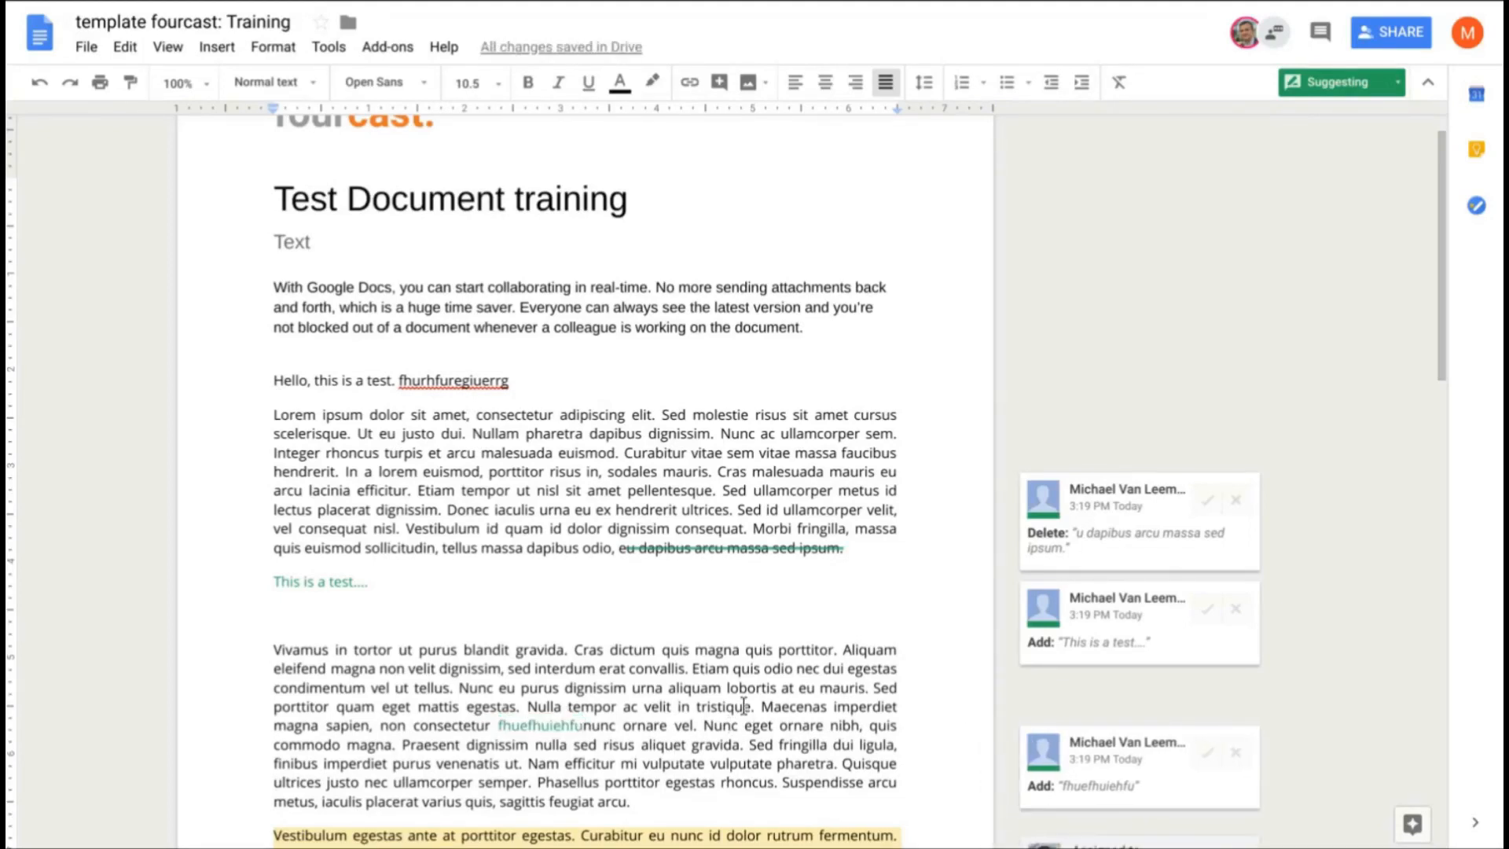
Accept the collaborator's suggested deletion starting at ". Nam efficitur mi vulputate" in the "Vivamus in tortor" paragraph
{"action": "scroll", "coordinate": [817, 629], "scroll_direction": "down", "scroll_amount": 1}
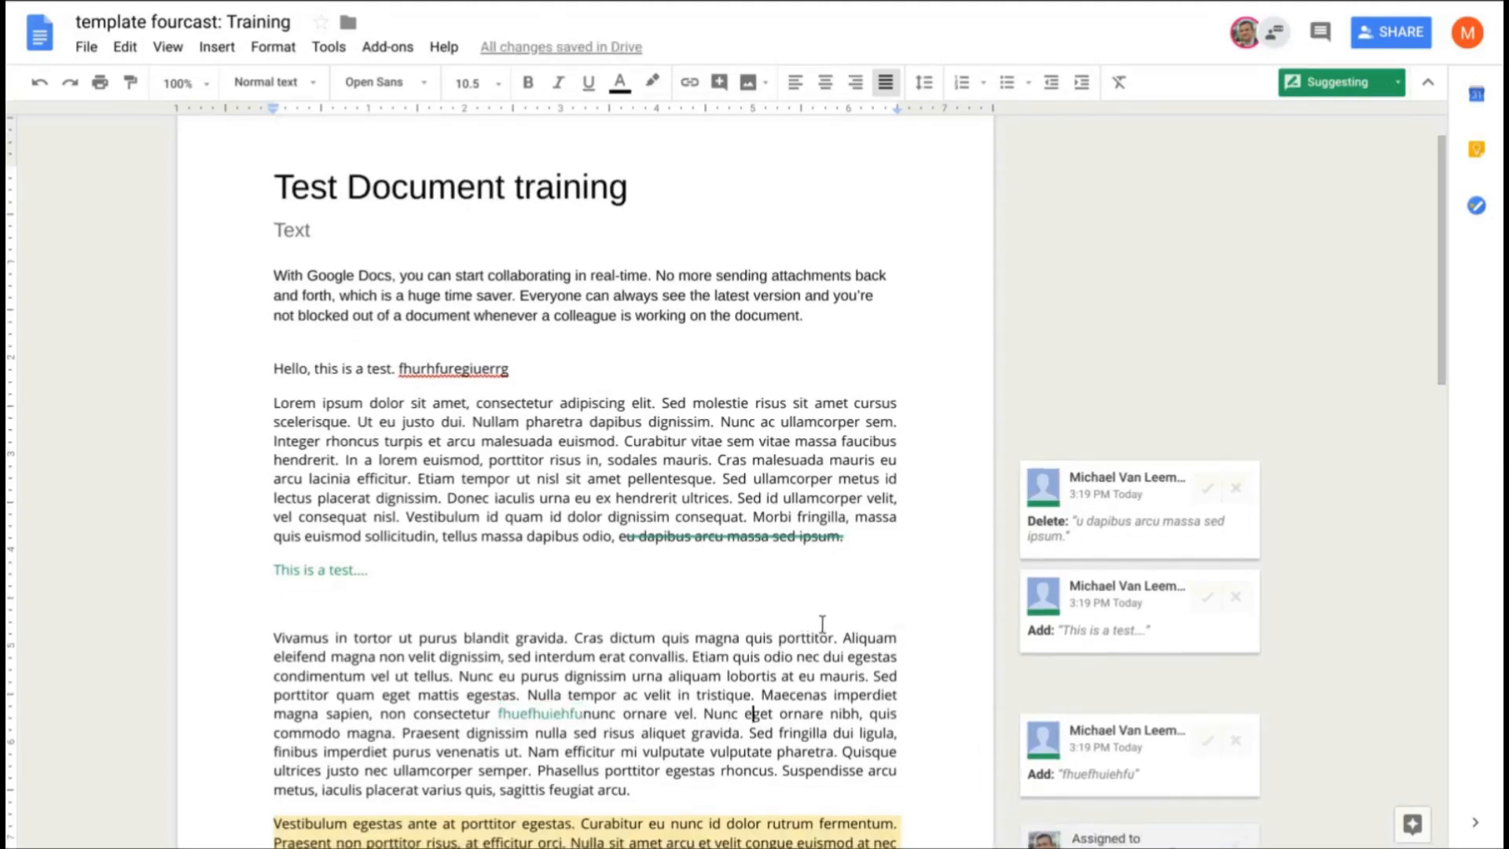
{"action": "scroll", "coordinate": [794, 628], "scroll_direction": "down", "scroll_amount": 3}
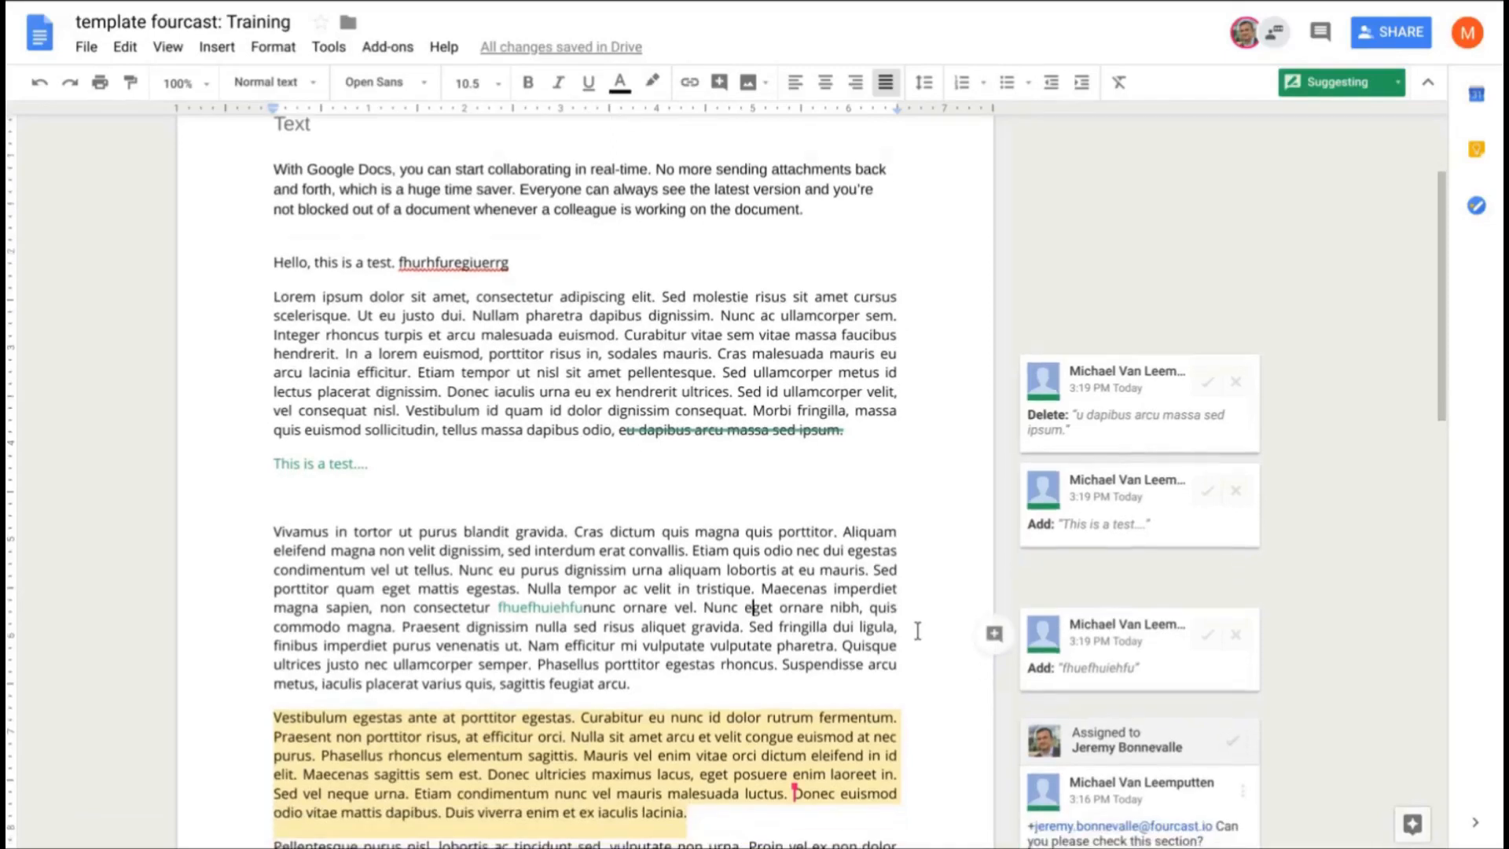
{"action": "scroll", "coordinate": [621, 483], "scroll_direction": "down", "scroll_amount": 4}
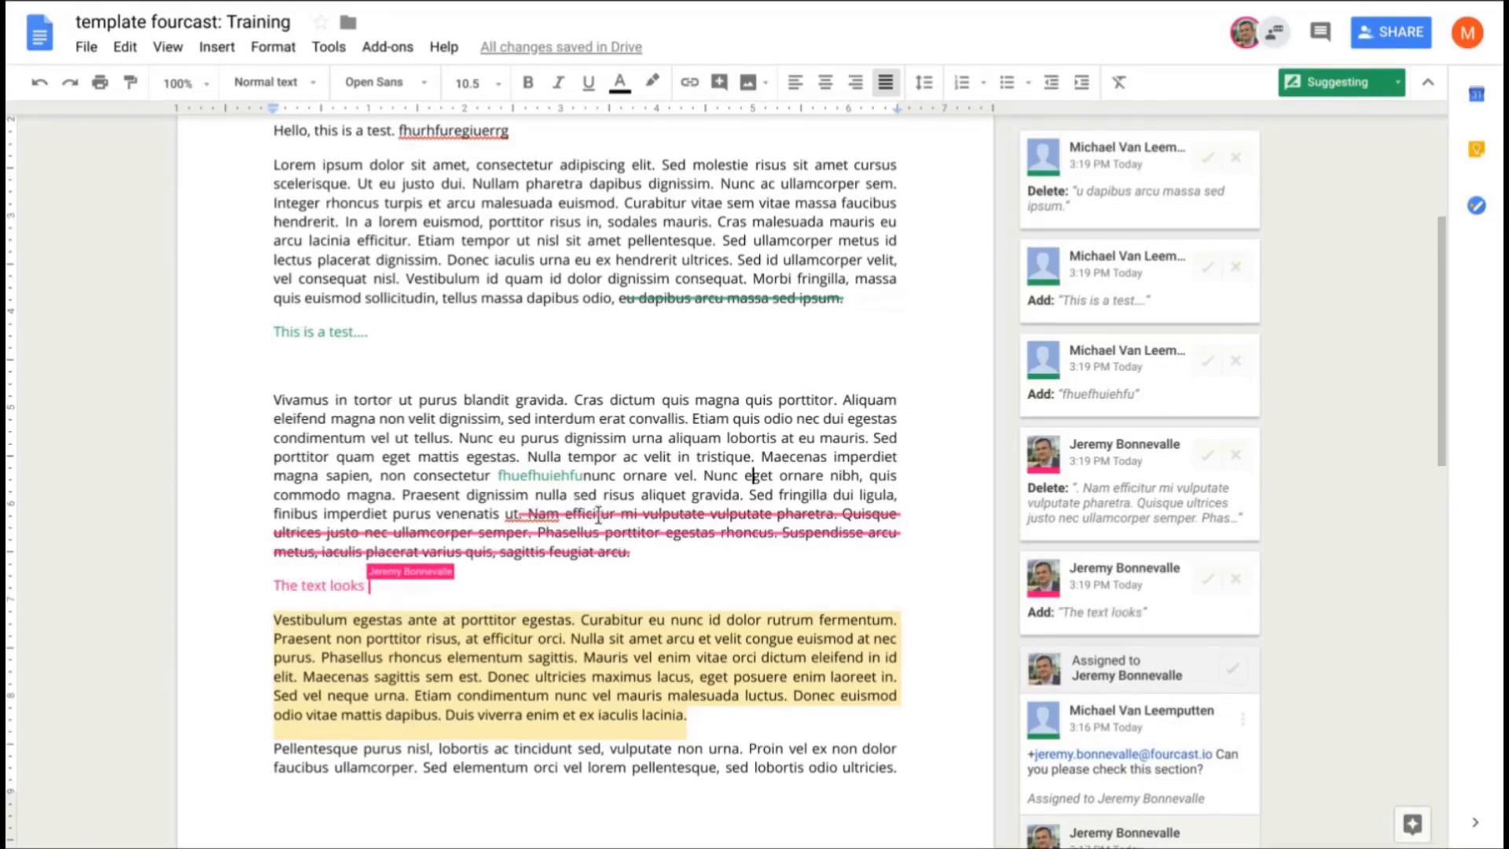
{"action": "scroll", "coordinate": [776, 514], "scroll_direction": "down", "scroll_amount": 1}
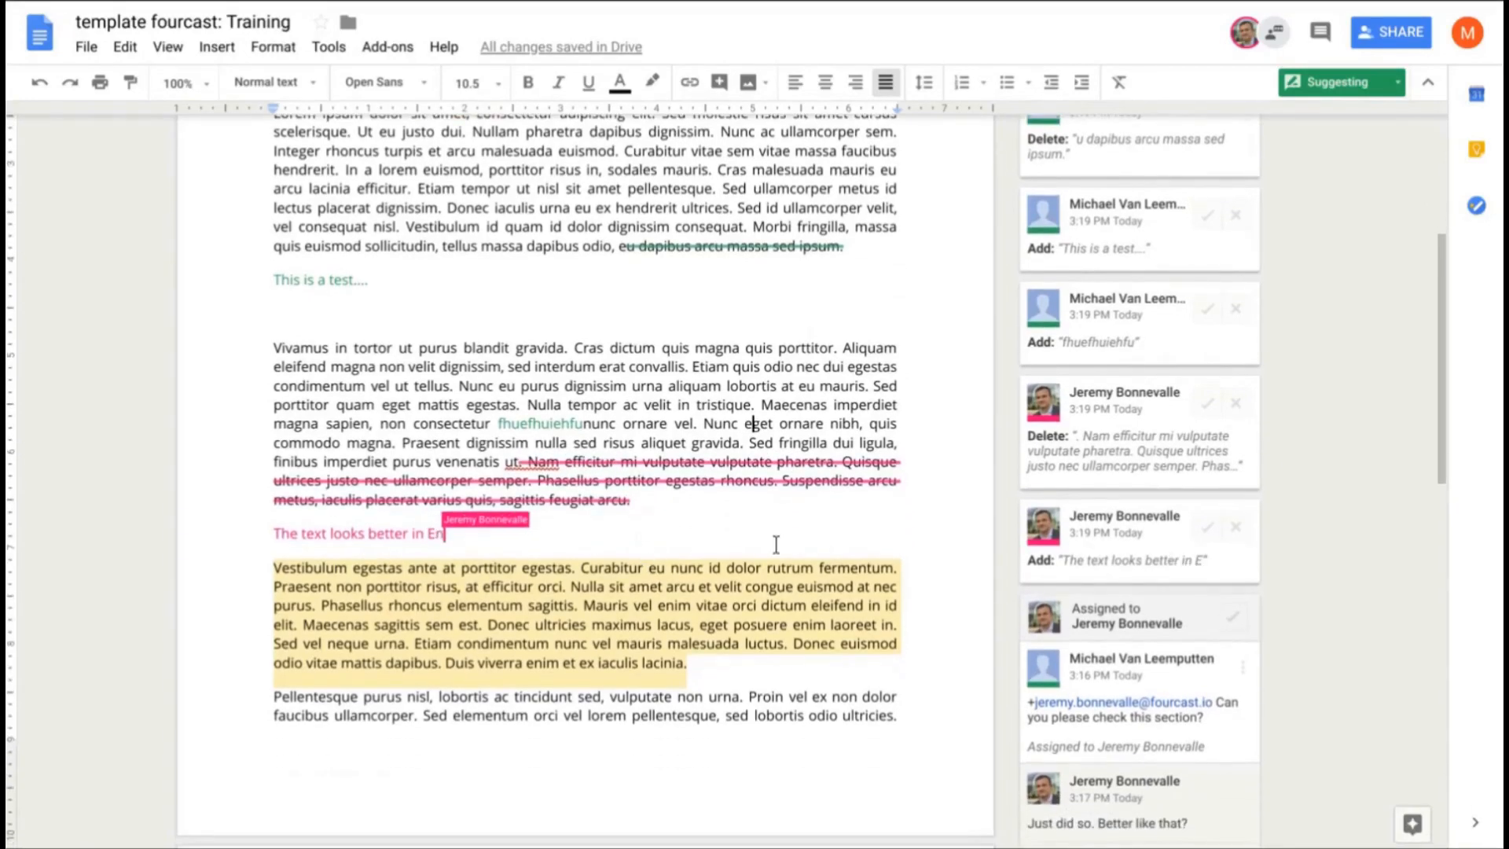
{"action": "left_click", "coordinate": [1206, 403]}
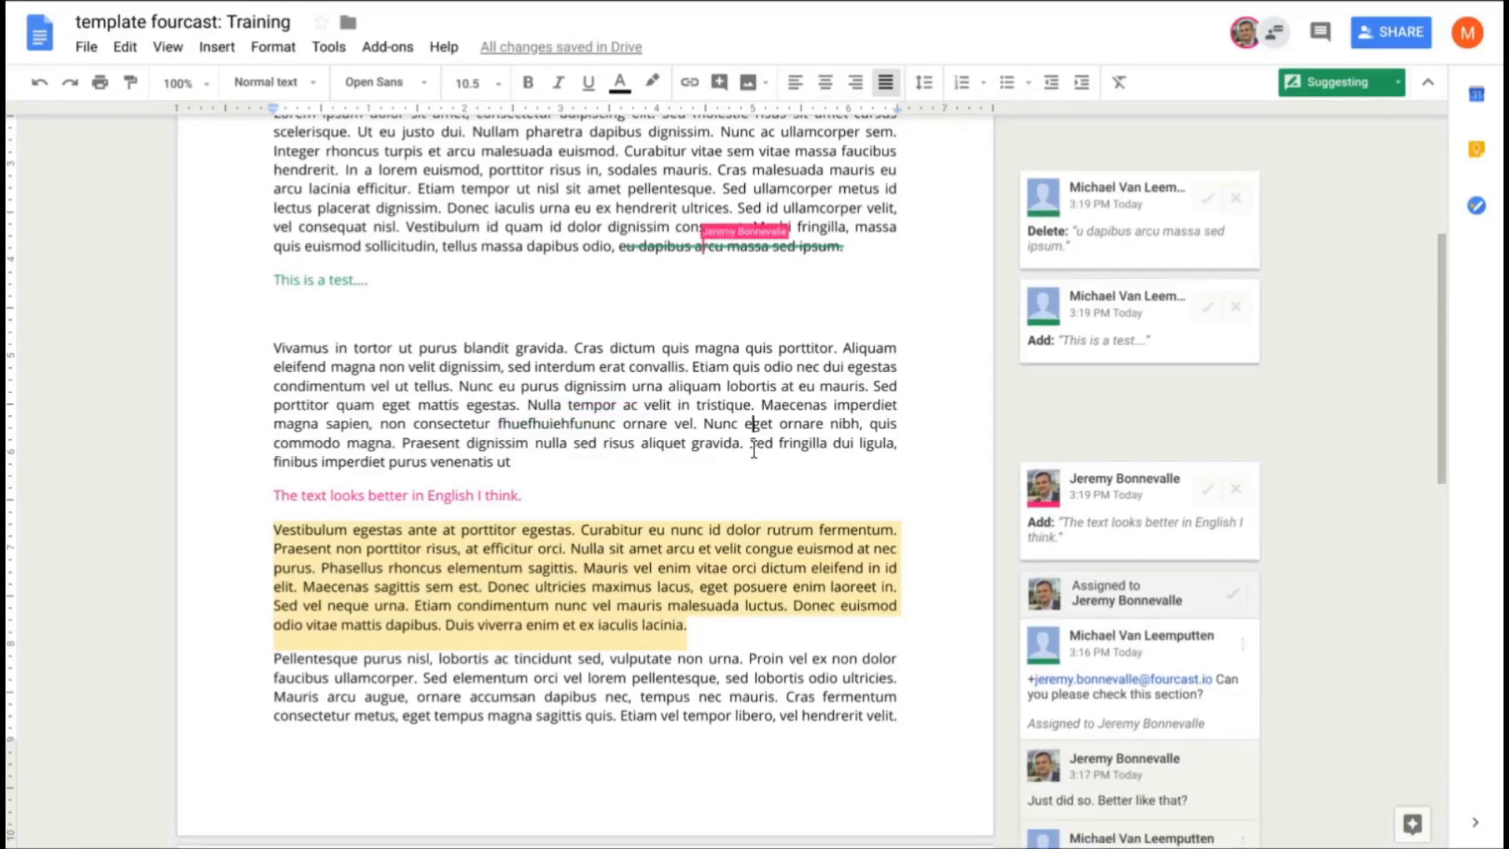
Reject the collaborator's suggested addition "The text looks better in English I think."
{"action": "scroll", "coordinate": [754, 450], "scroll_direction": "down", "scroll_amount": 1}
{"action": "scroll", "coordinate": [754, 450], "scroll_direction": "down", "scroll_amount": 2}
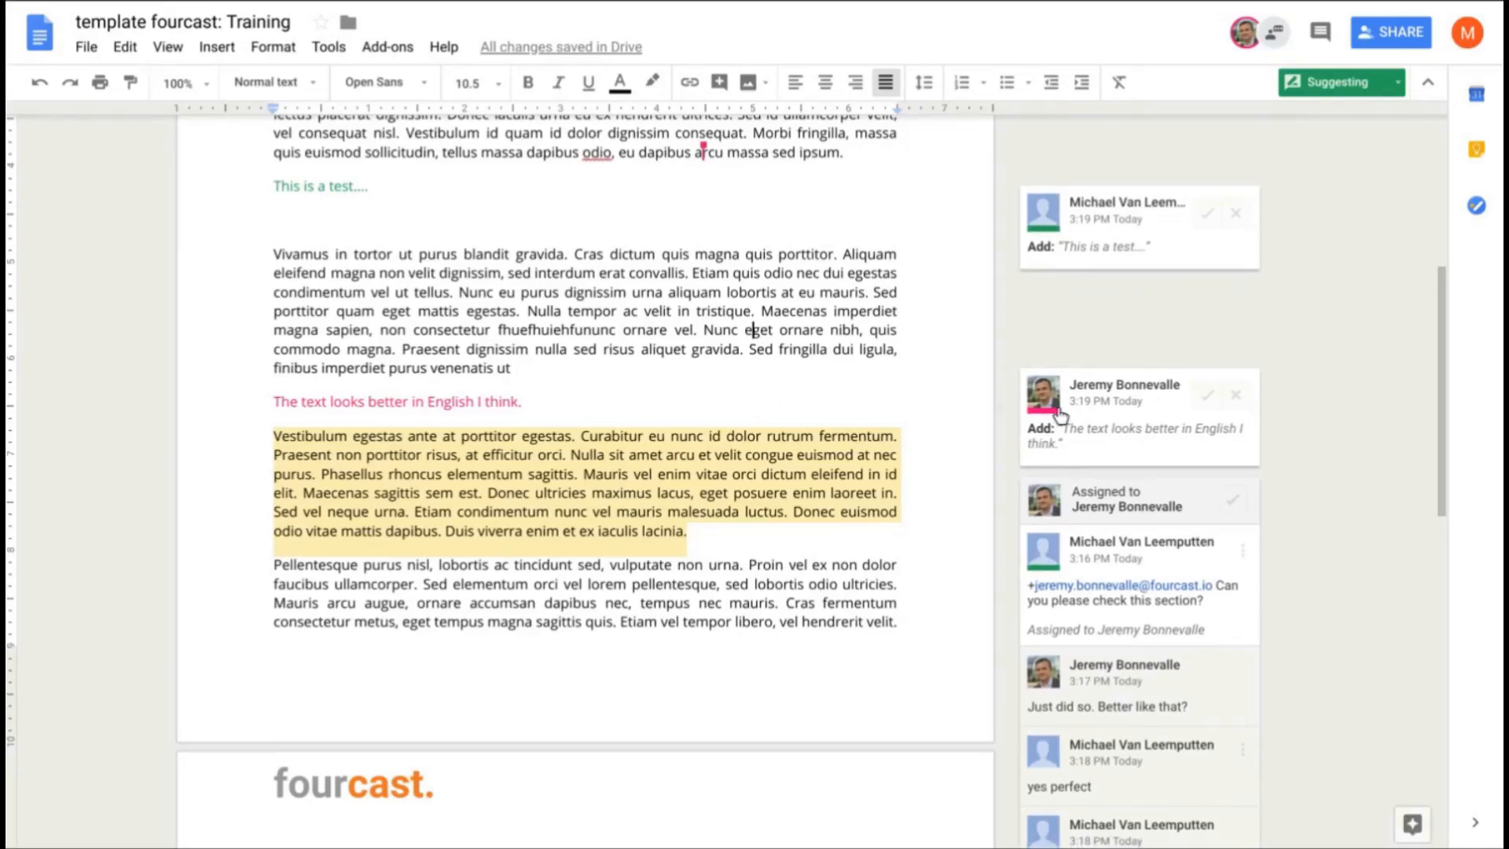
{"action": "left_click", "coordinate": [1236, 397]}
Start reviewing the document's suggested edits and go to the "This is a test...." suggestion
{"action": "scroll", "coordinate": [683, 350], "scroll_direction": "up", "scroll_amount": 3}
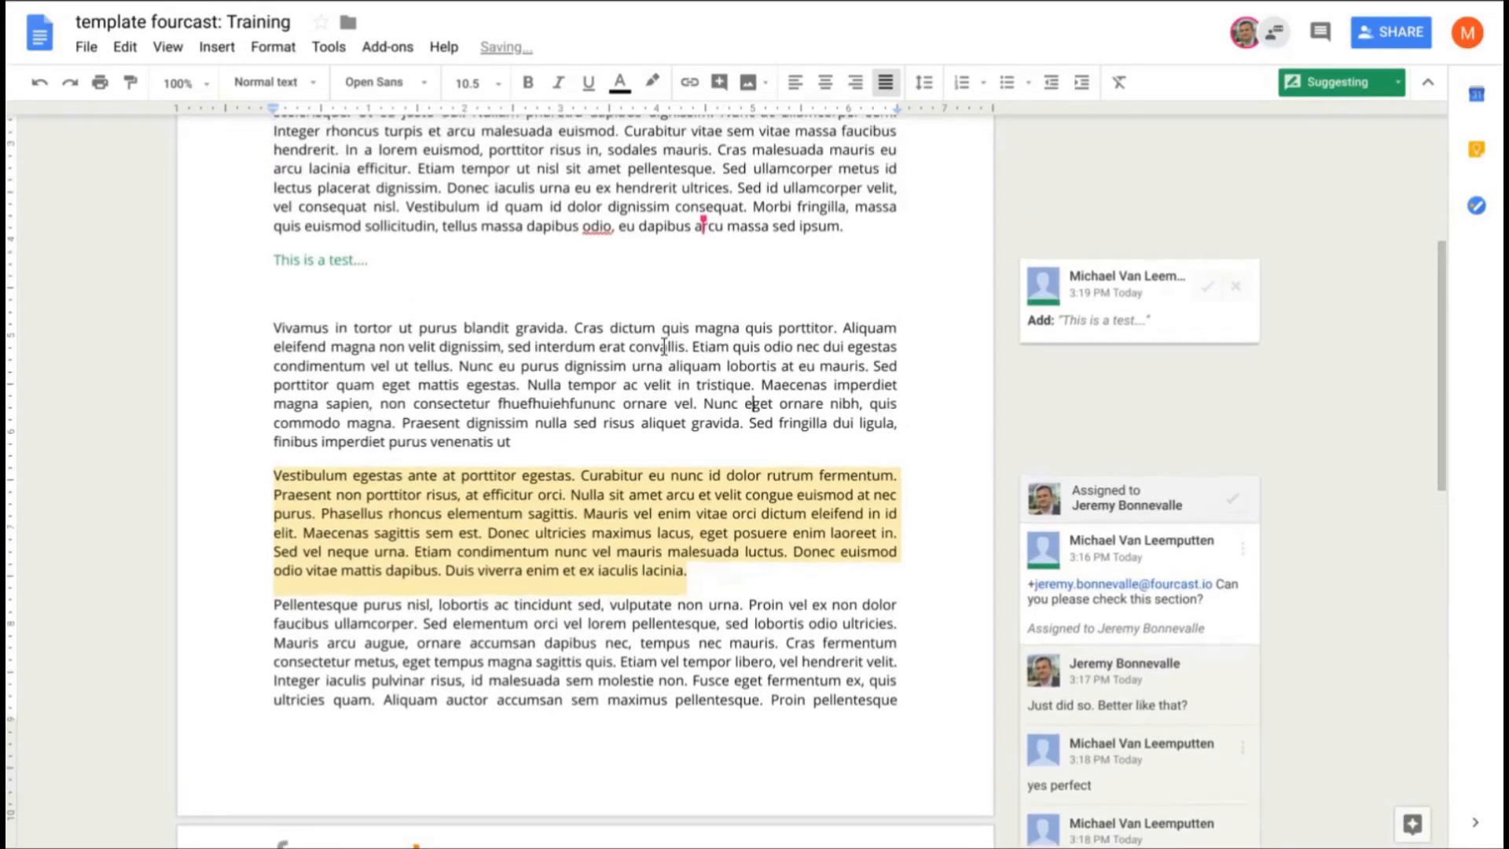
{"action": "scroll", "coordinate": [707, 359], "scroll_direction": "up", "scroll_amount": 3}
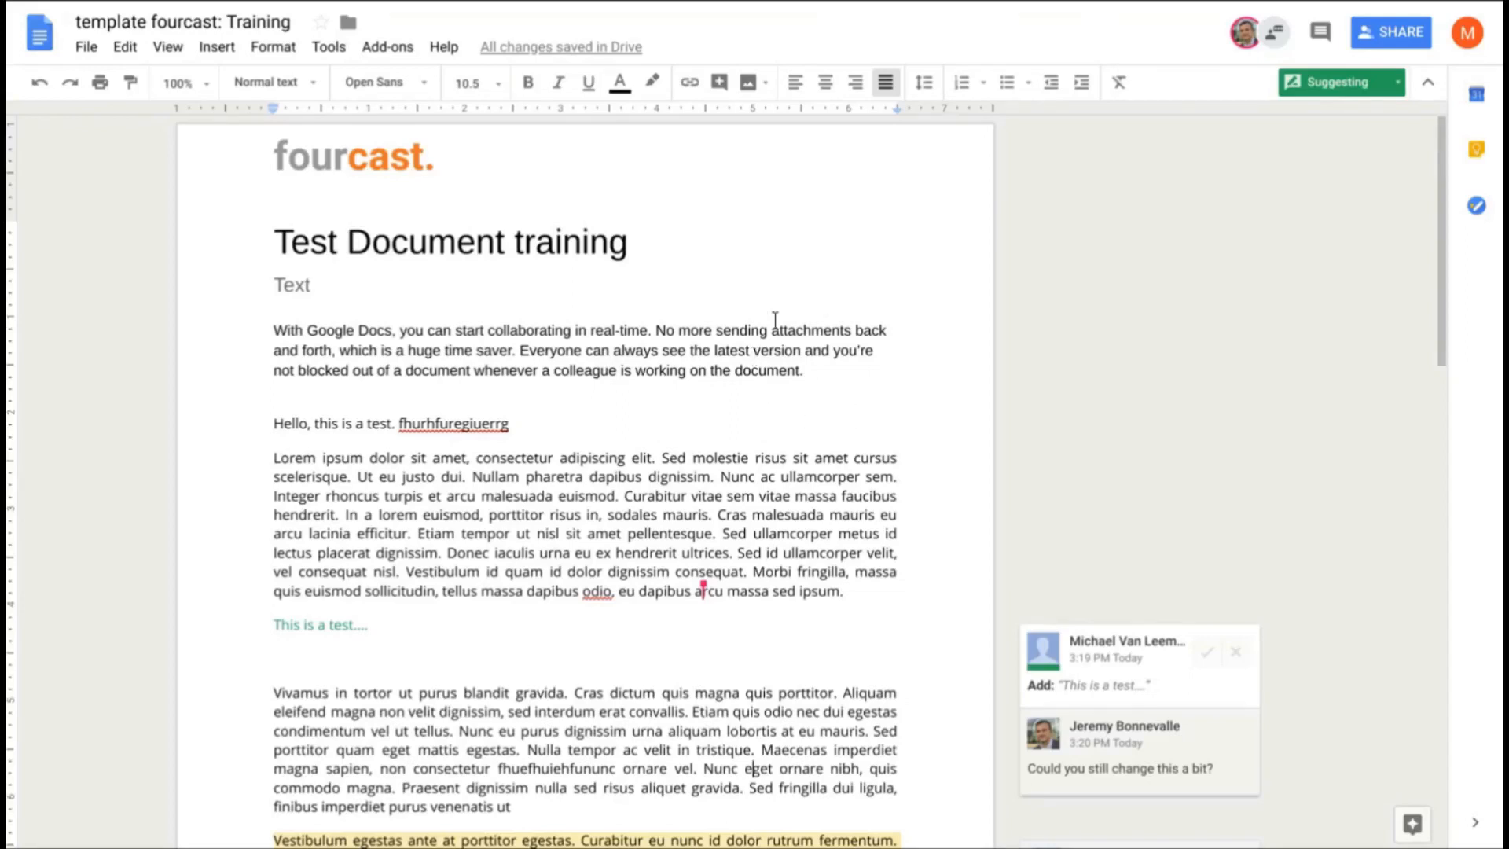
{"action": "scroll", "coordinate": [832, 283], "scroll_direction": "down", "scroll_amount": 1}
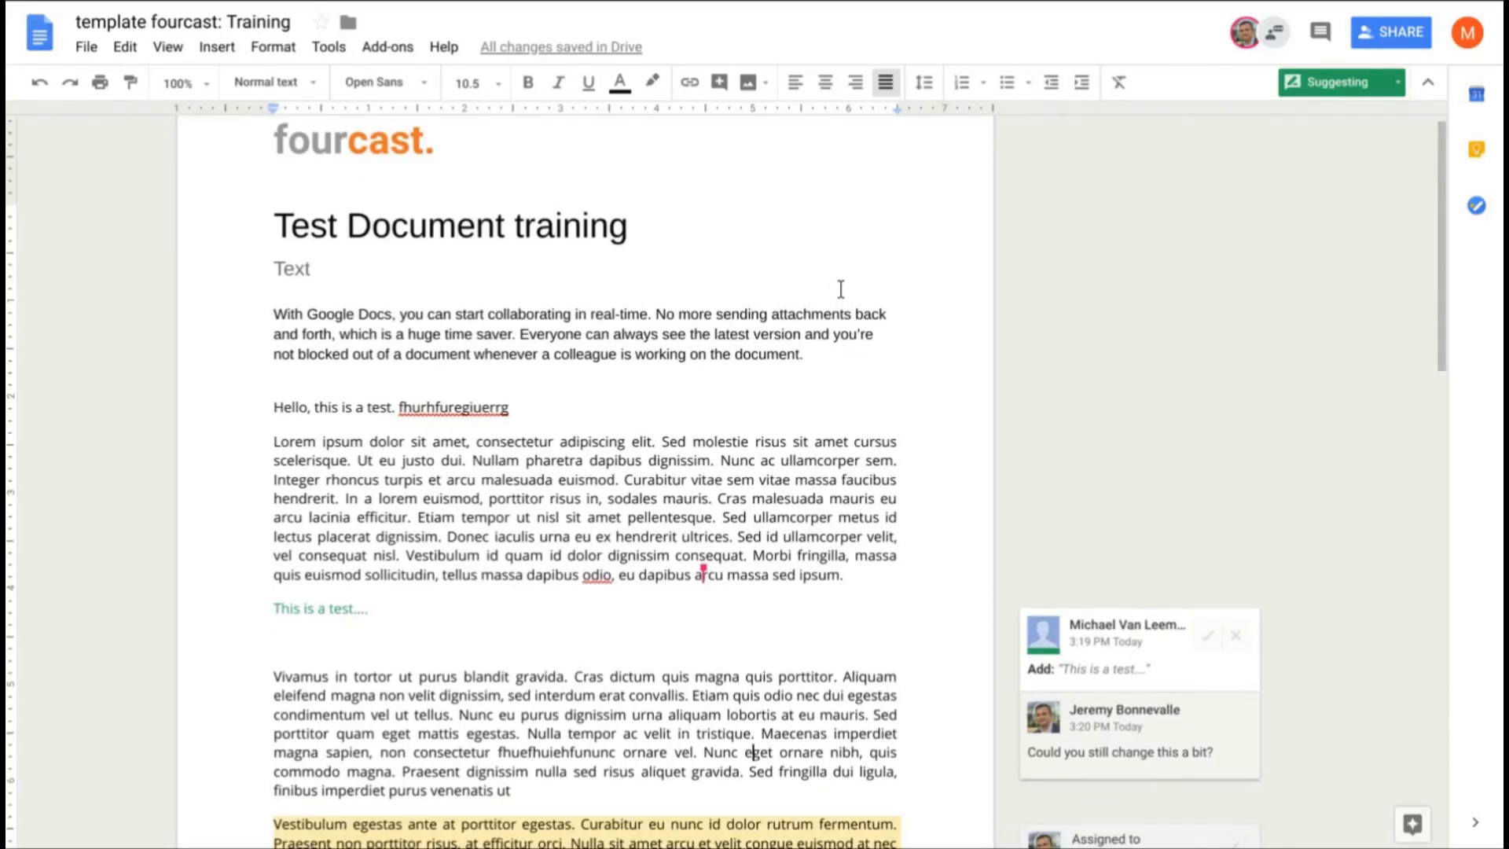
{"action": "scroll", "coordinate": [840, 289], "scroll_direction": "down", "scroll_amount": 2}
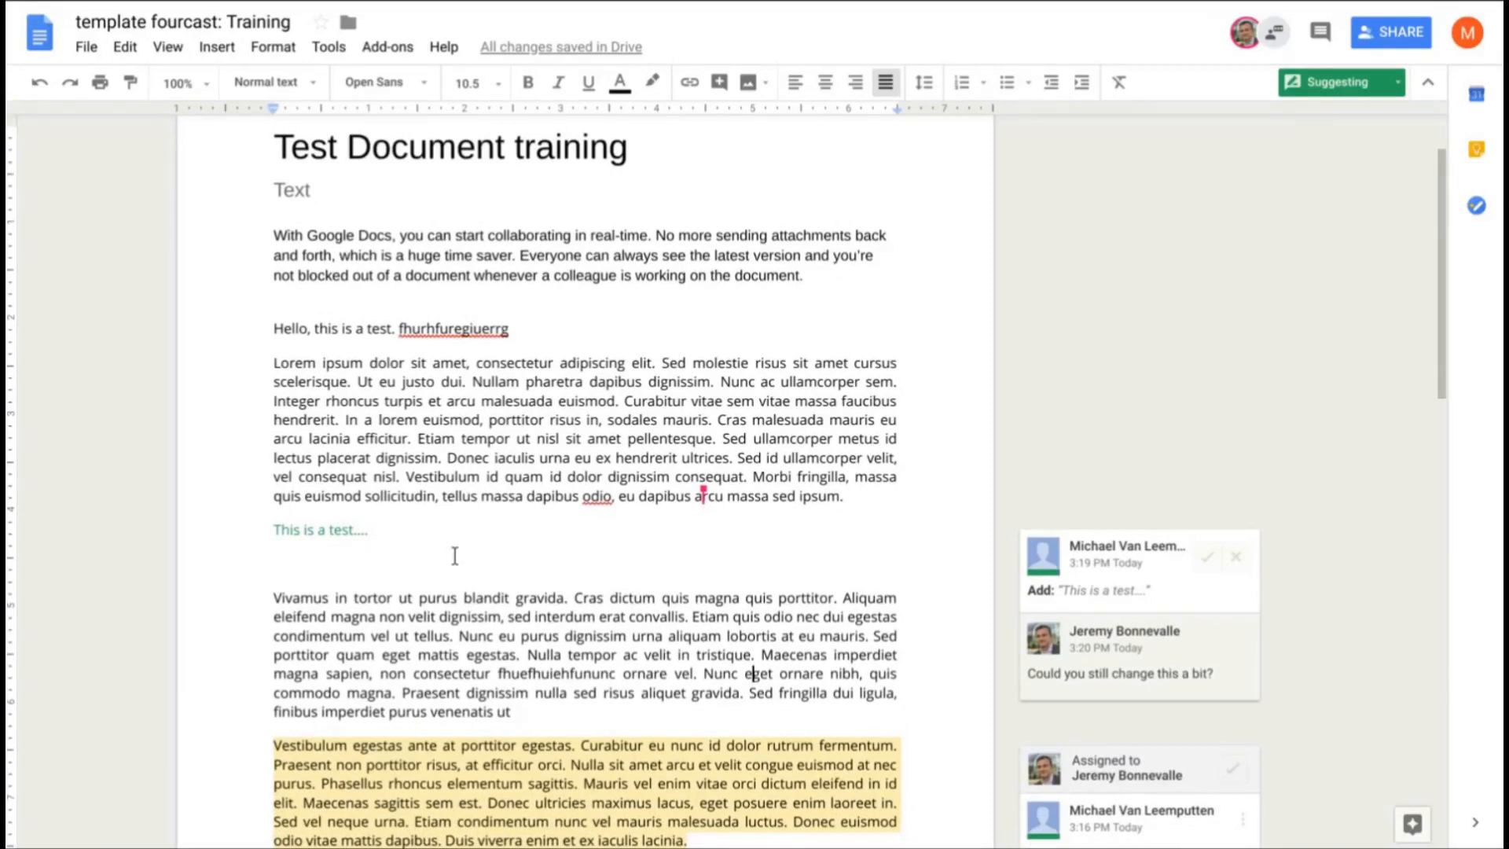
{"action": "left_click", "coordinate": [324, 49]}
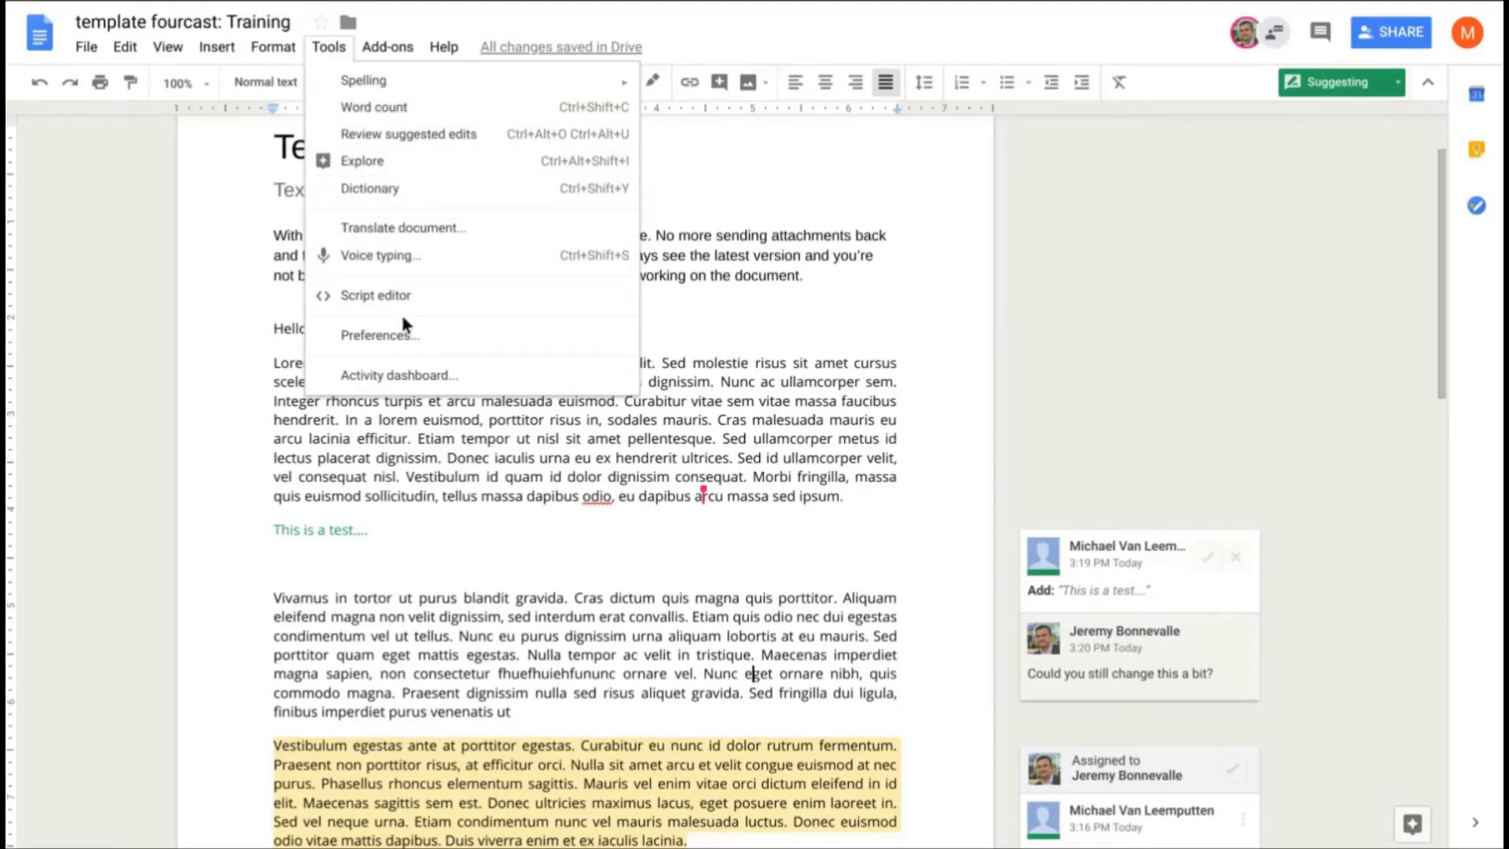
{"action": "left_click", "coordinate": [426, 139]}
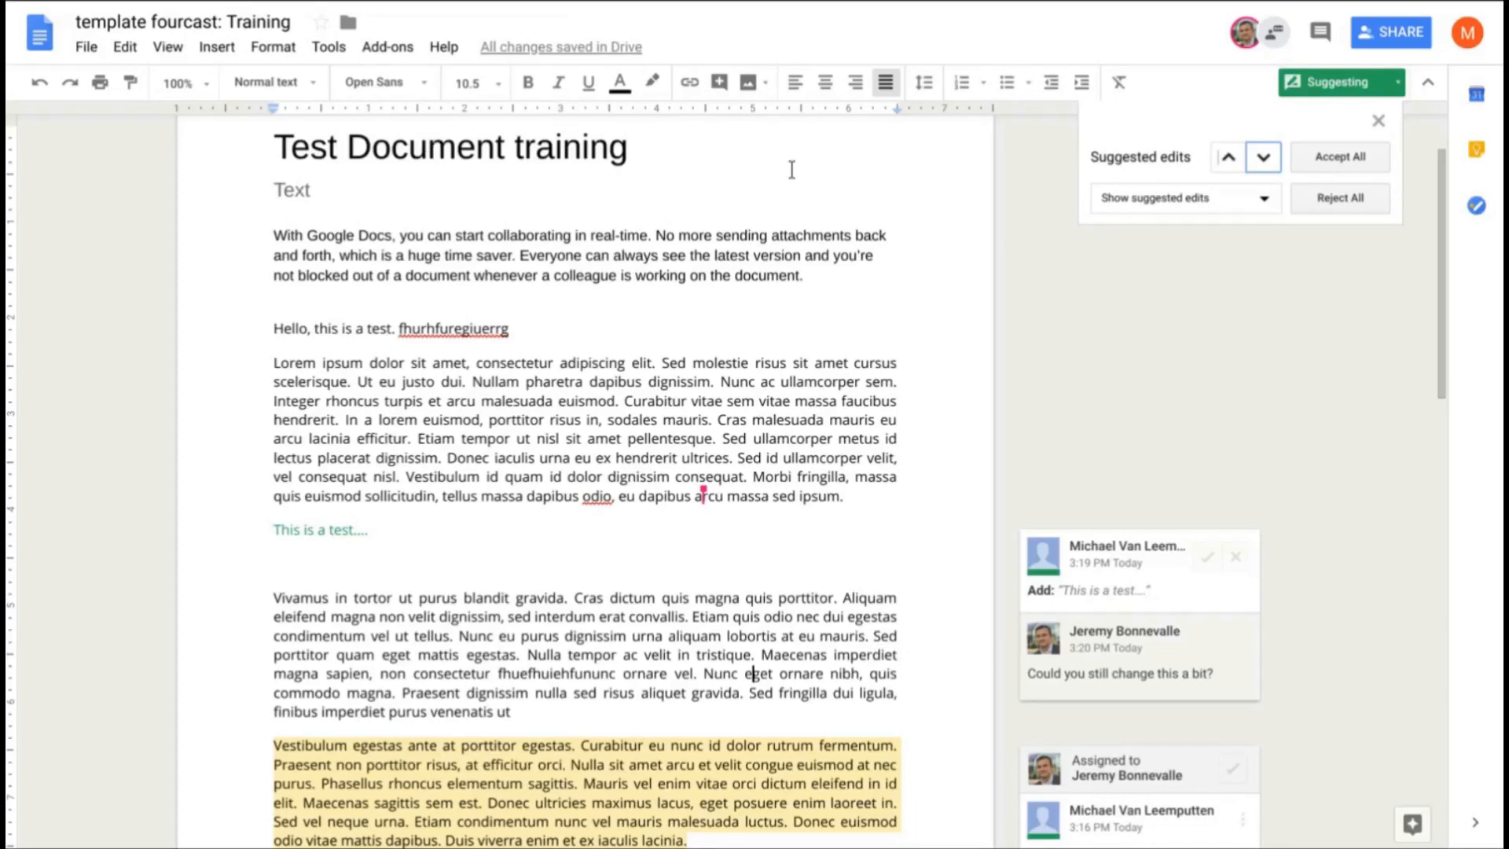
{"action": "left_click", "coordinate": [1262, 157]}
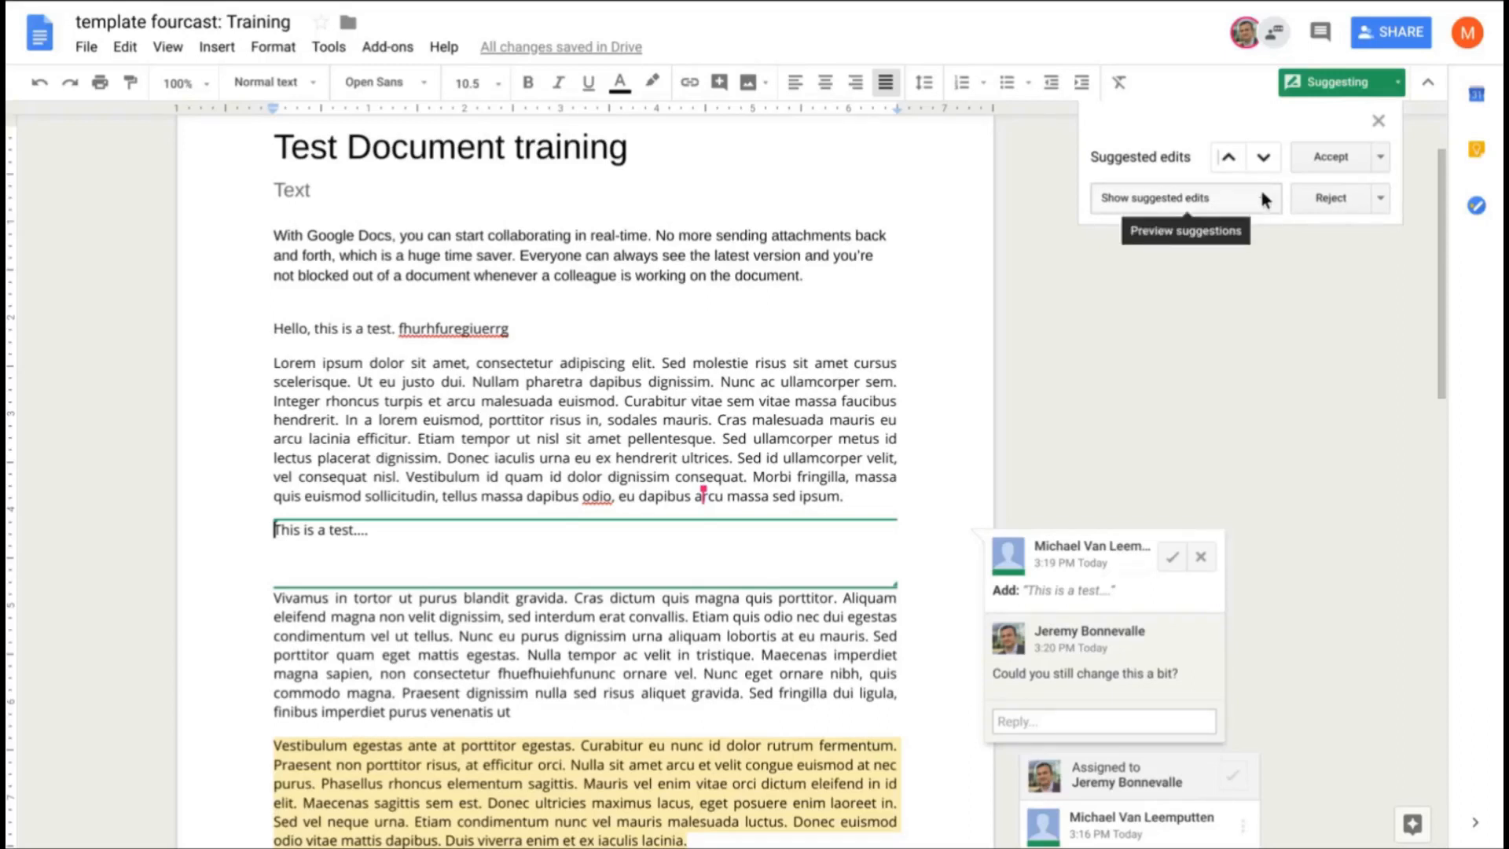
Preview the document with all suggestions accepted, read through it, and return to showing the suggested edits
{"action": "left_click", "coordinate": [1265, 197]}
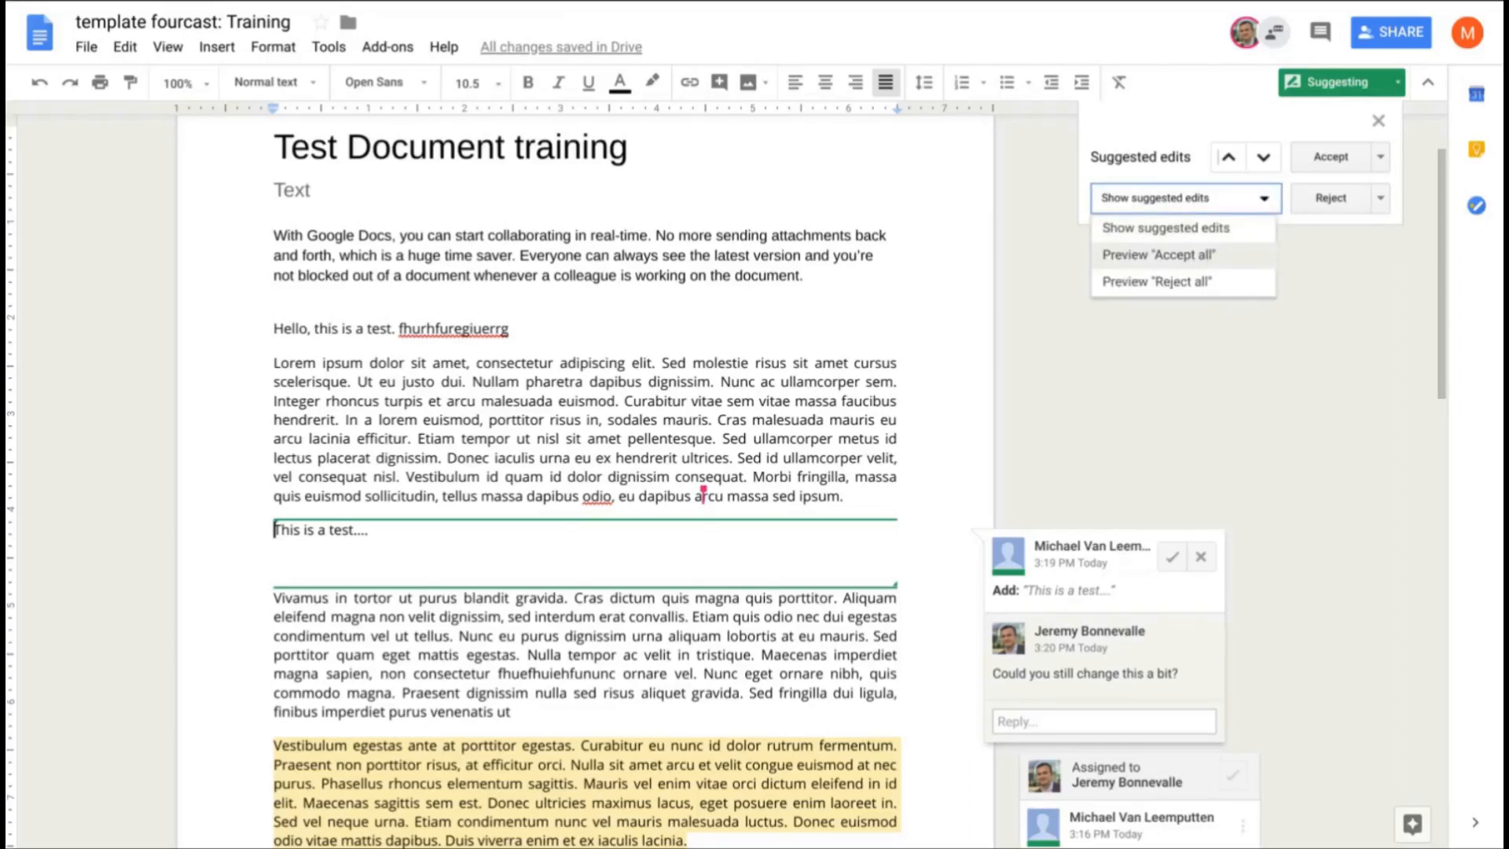
{"action": "left_click", "coordinate": [1195, 255]}
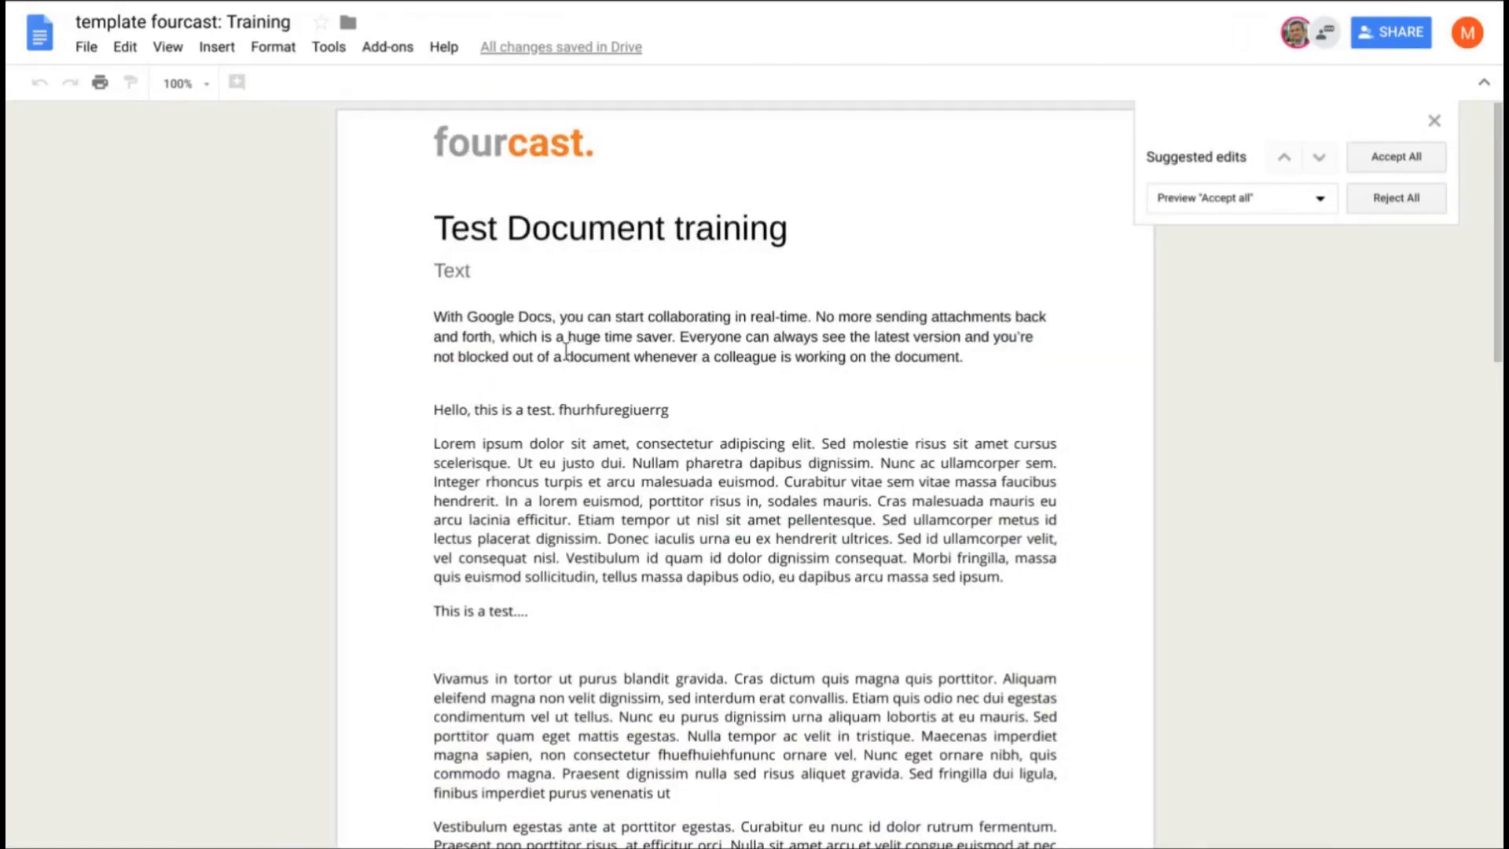
{"action": "scroll", "coordinate": [566, 351], "scroll_direction": "down", "scroll_amount": 1}
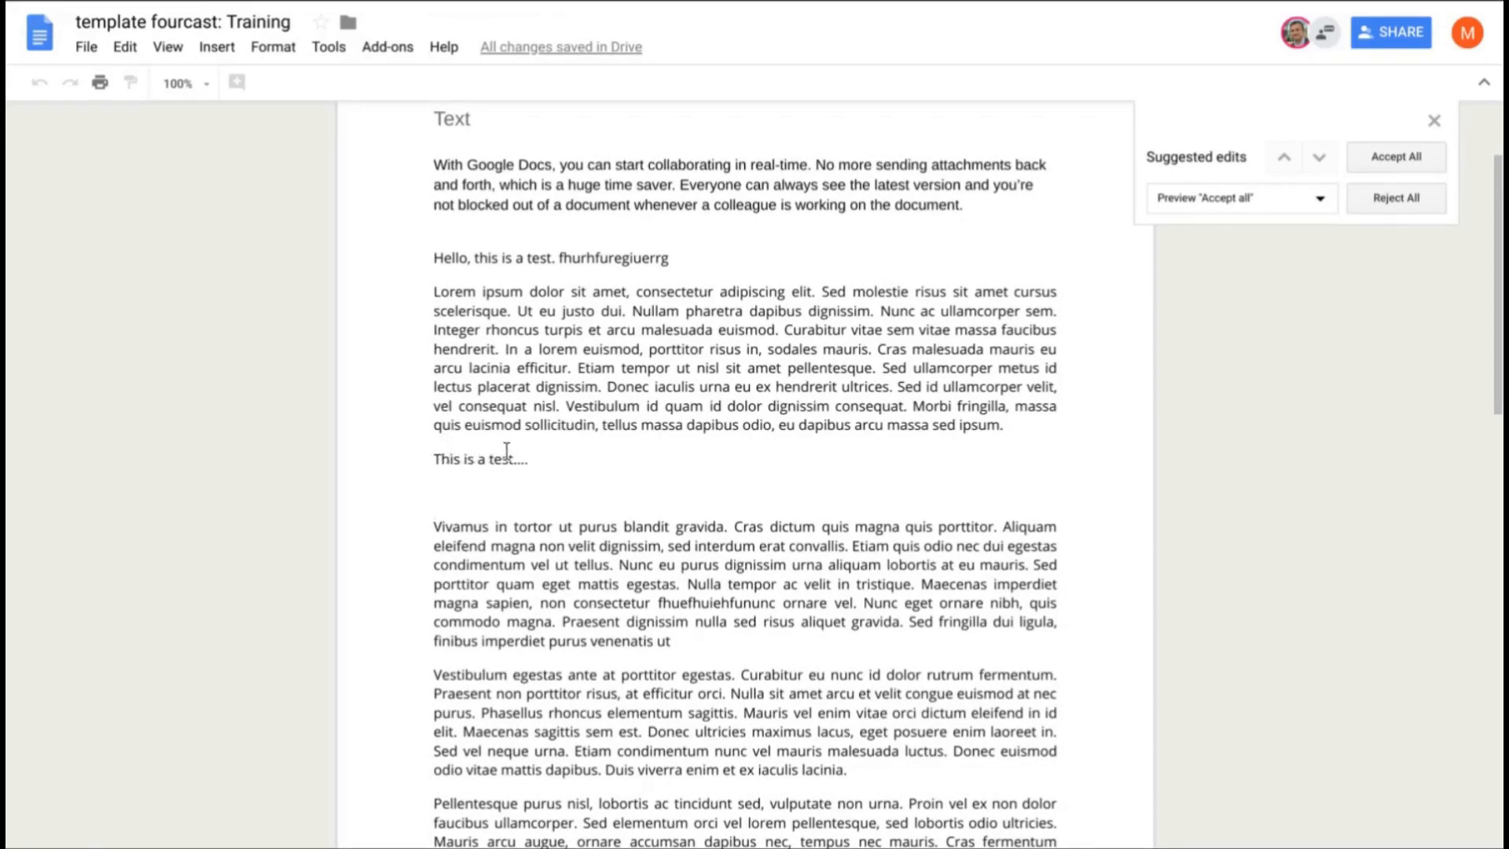
{"action": "scroll", "coordinate": [651, 401], "scroll_direction": "down", "scroll_amount": 1}
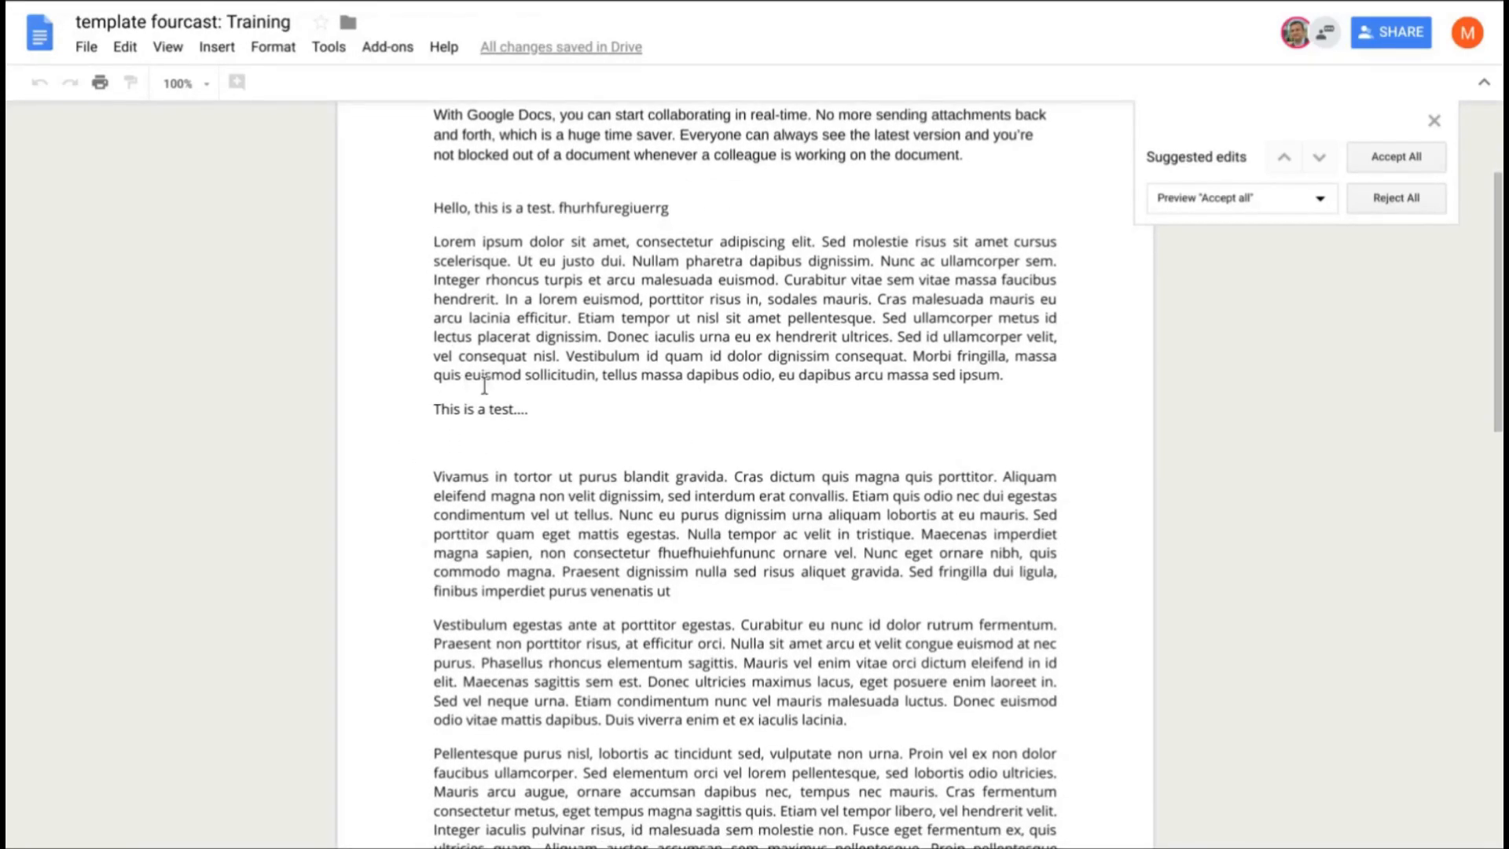
{"action": "scroll", "coordinate": [572, 432], "scroll_direction": "down", "scroll_amount": 8}
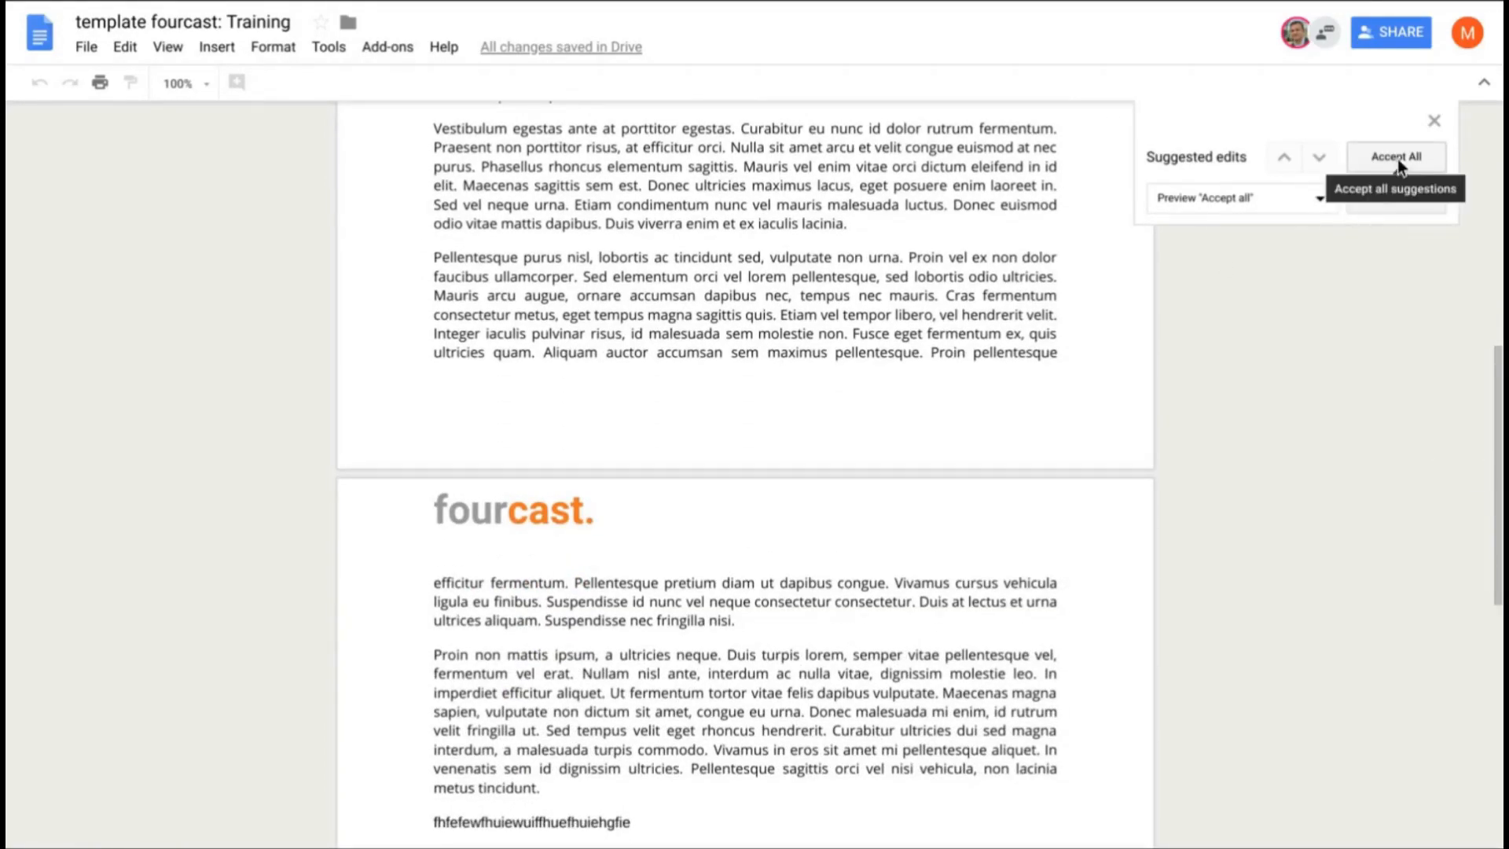
{"action": "left_click", "coordinate": [1276, 200]}
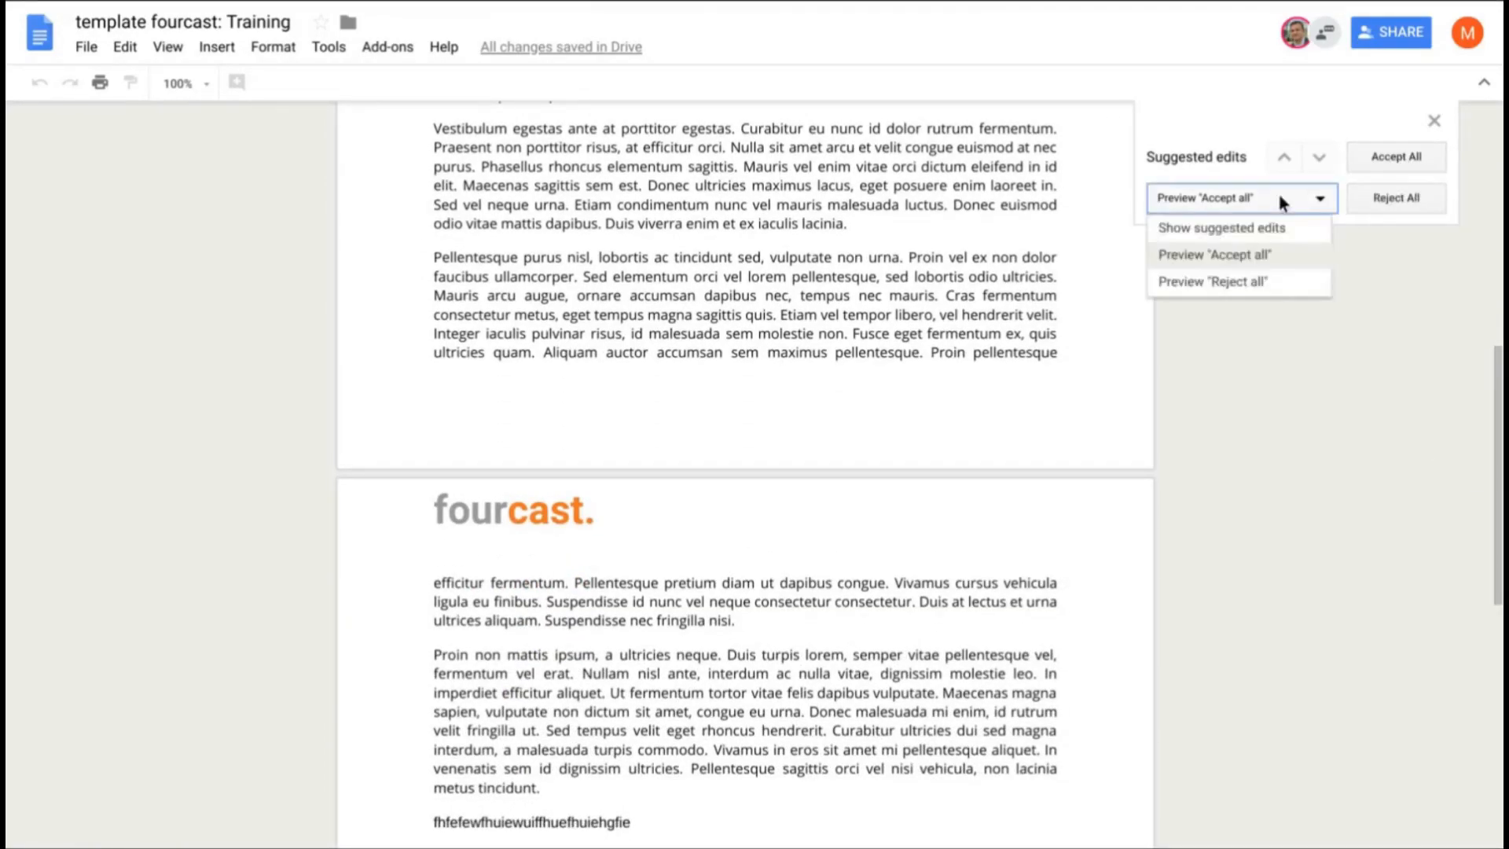
{"action": "left_click", "coordinate": [1247, 232]}
Suggest deleting "velit dignissim, sed" from the "Vivamus in tortor" paragraph
{"action": "scroll", "coordinate": [856, 313], "scroll_direction": "up", "scroll_amount": 5}
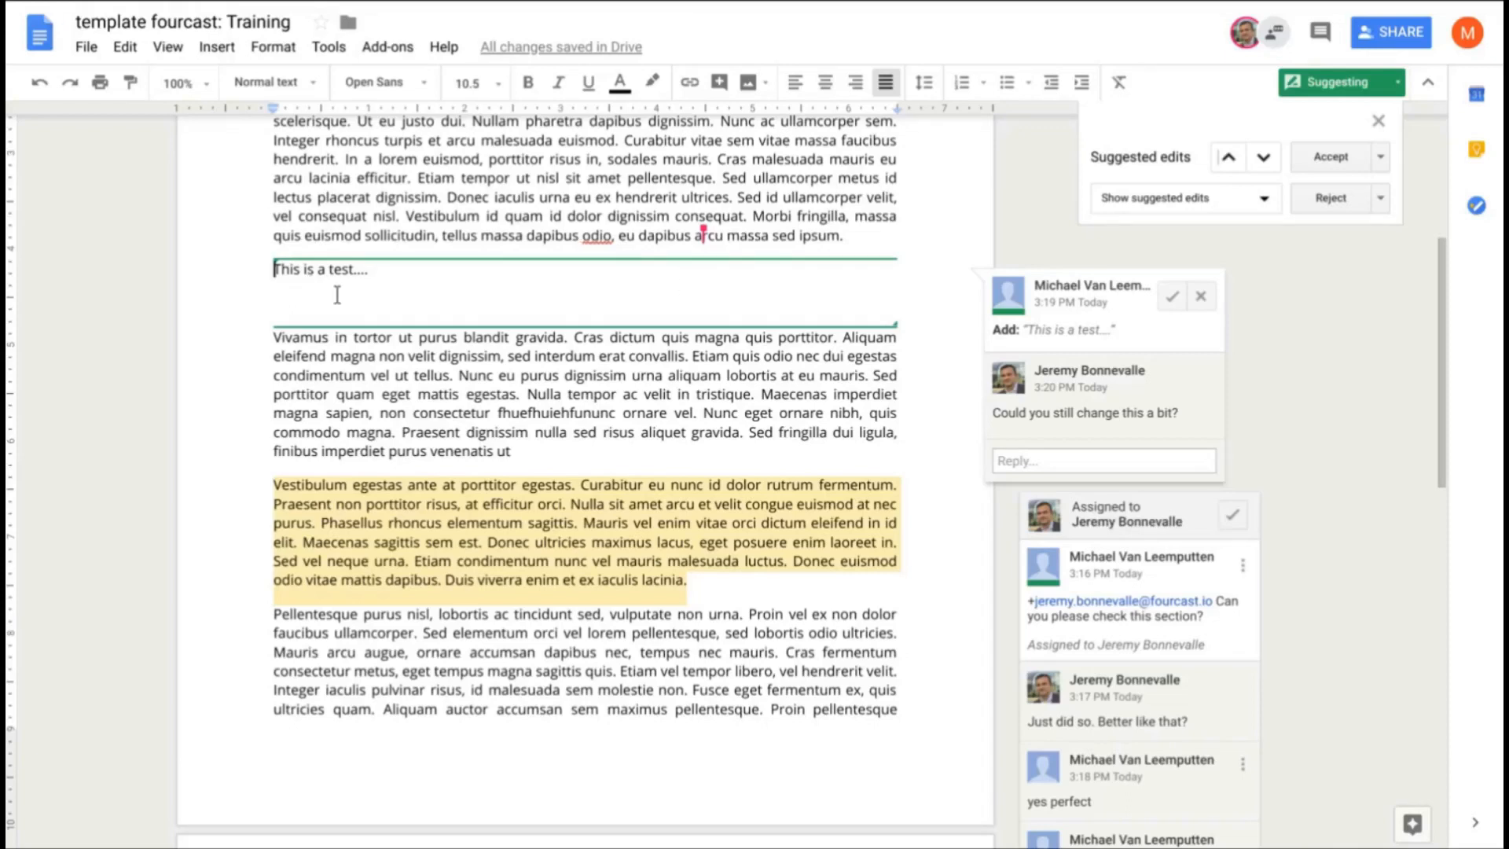
{"action": "left_click", "coordinate": [366, 334]}
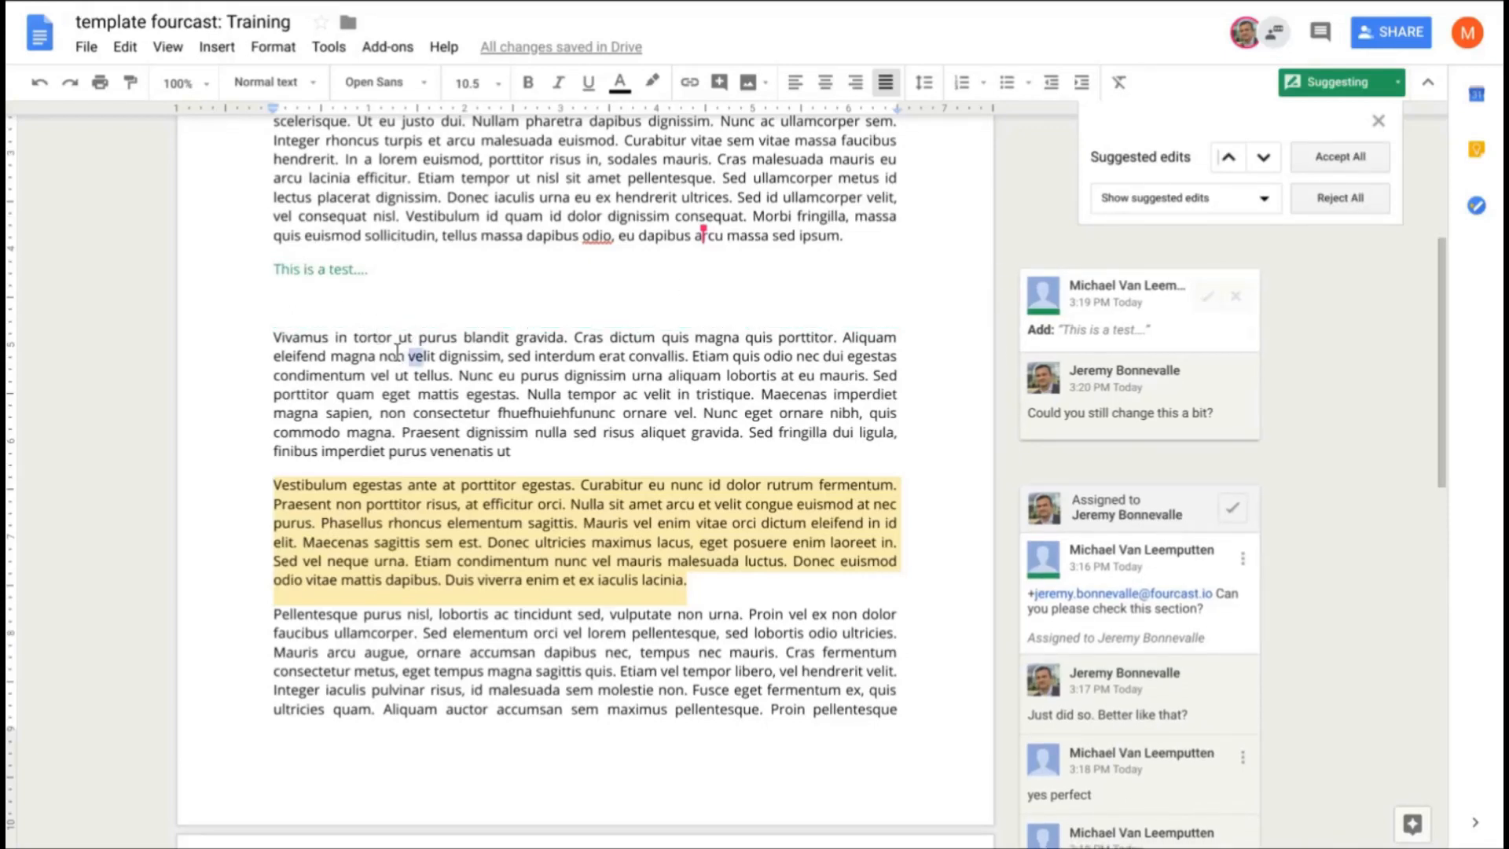
{"action": "left_click_drag", "start_coordinate": [407, 356], "coordinate": [533, 356]}
{"action": "key", "text": "BackSpace"}
{"action": "left_click", "coordinate": [529, 431]}
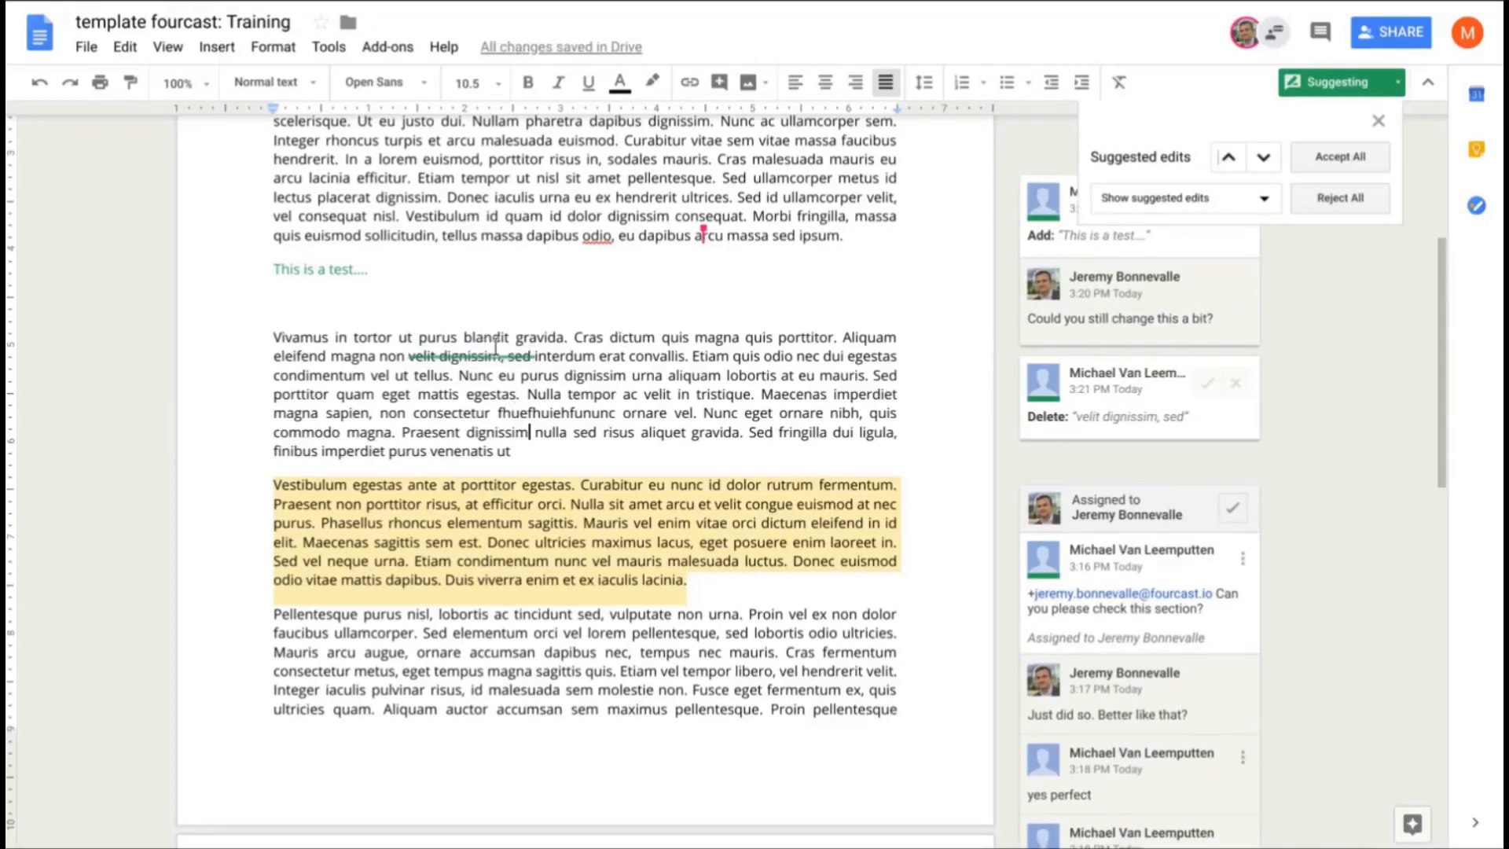
Close the suggested edits review after looking over the pending suggestions in the text
{"action": "scroll", "coordinate": [607, 331], "scroll_direction": "up", "scroll_amount": 1}
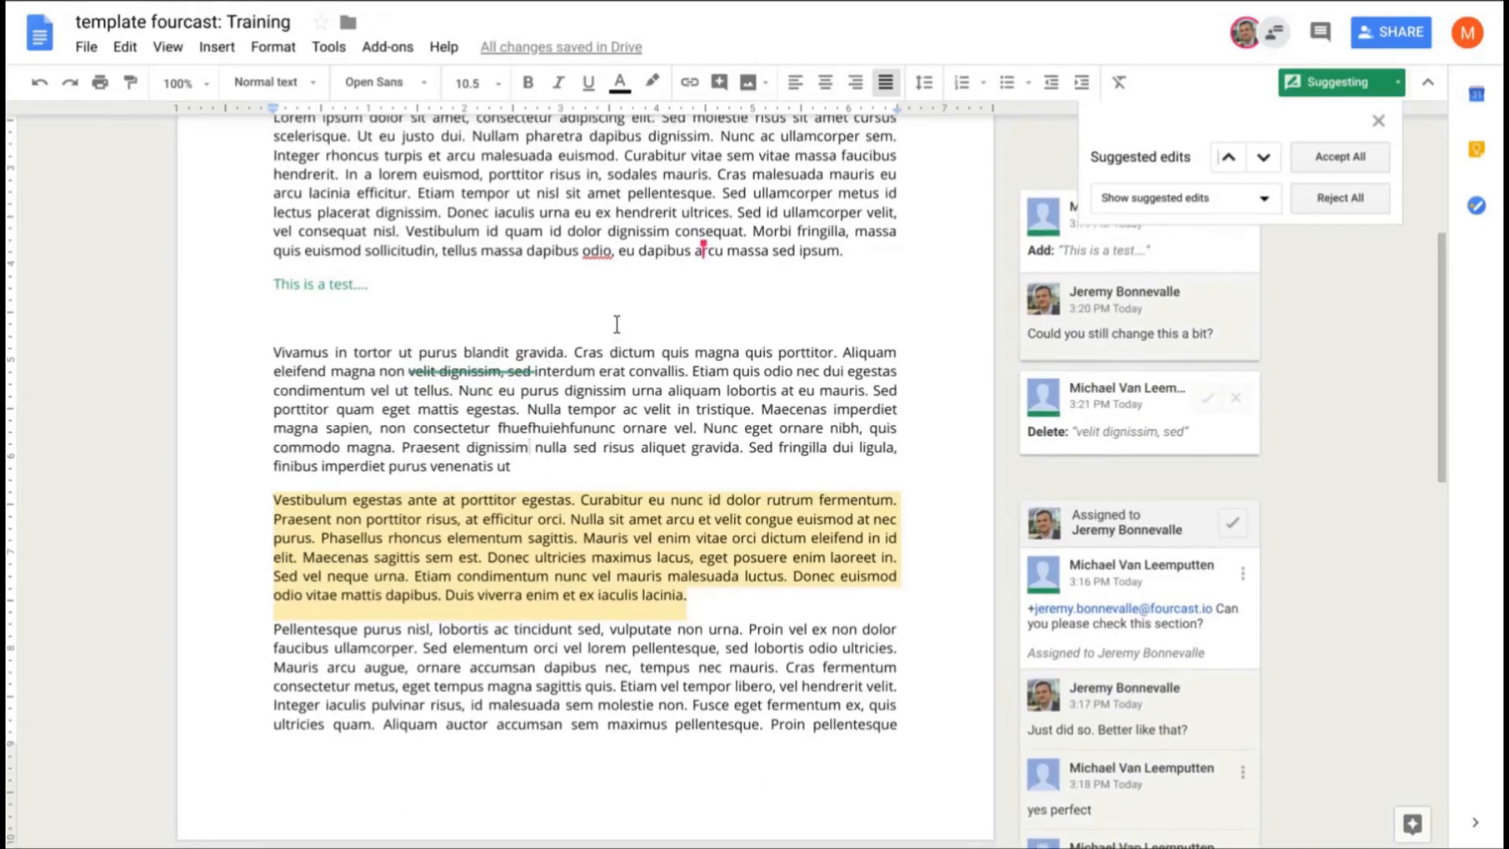
{"action": "scroll", "coordinate": [586, 374], "scroll_direction": "up", "scroll_amount": 1}
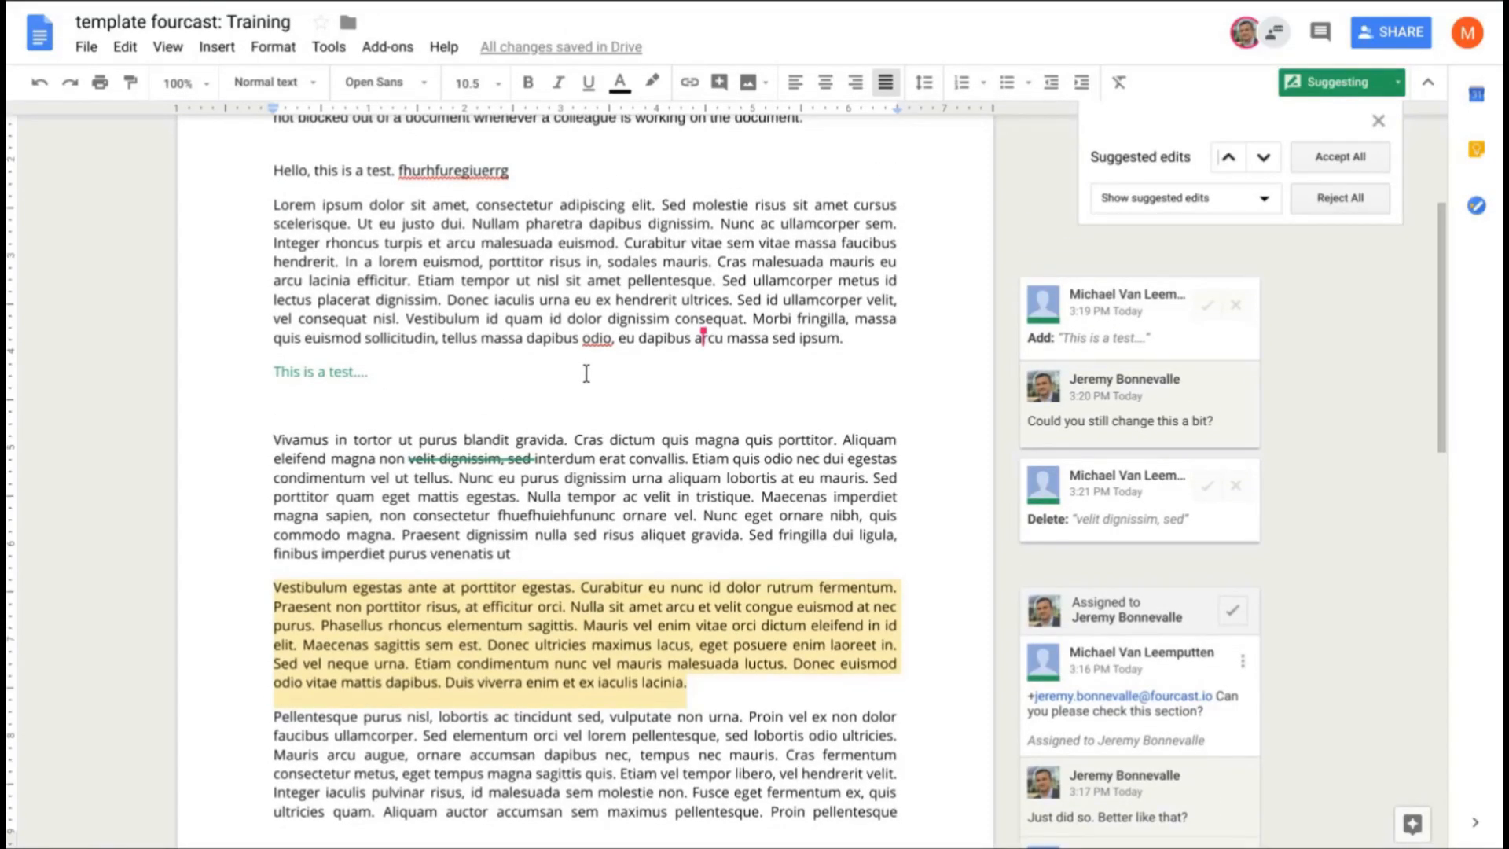
{"action": "left_click", "coordinate": [1378, 120]}
Open the document's version history and dismiss the tip about naming versions
{"action": "scroll", "coordinate": [842, 444], "scroll_direction": "up", "scroll_amount": 3}
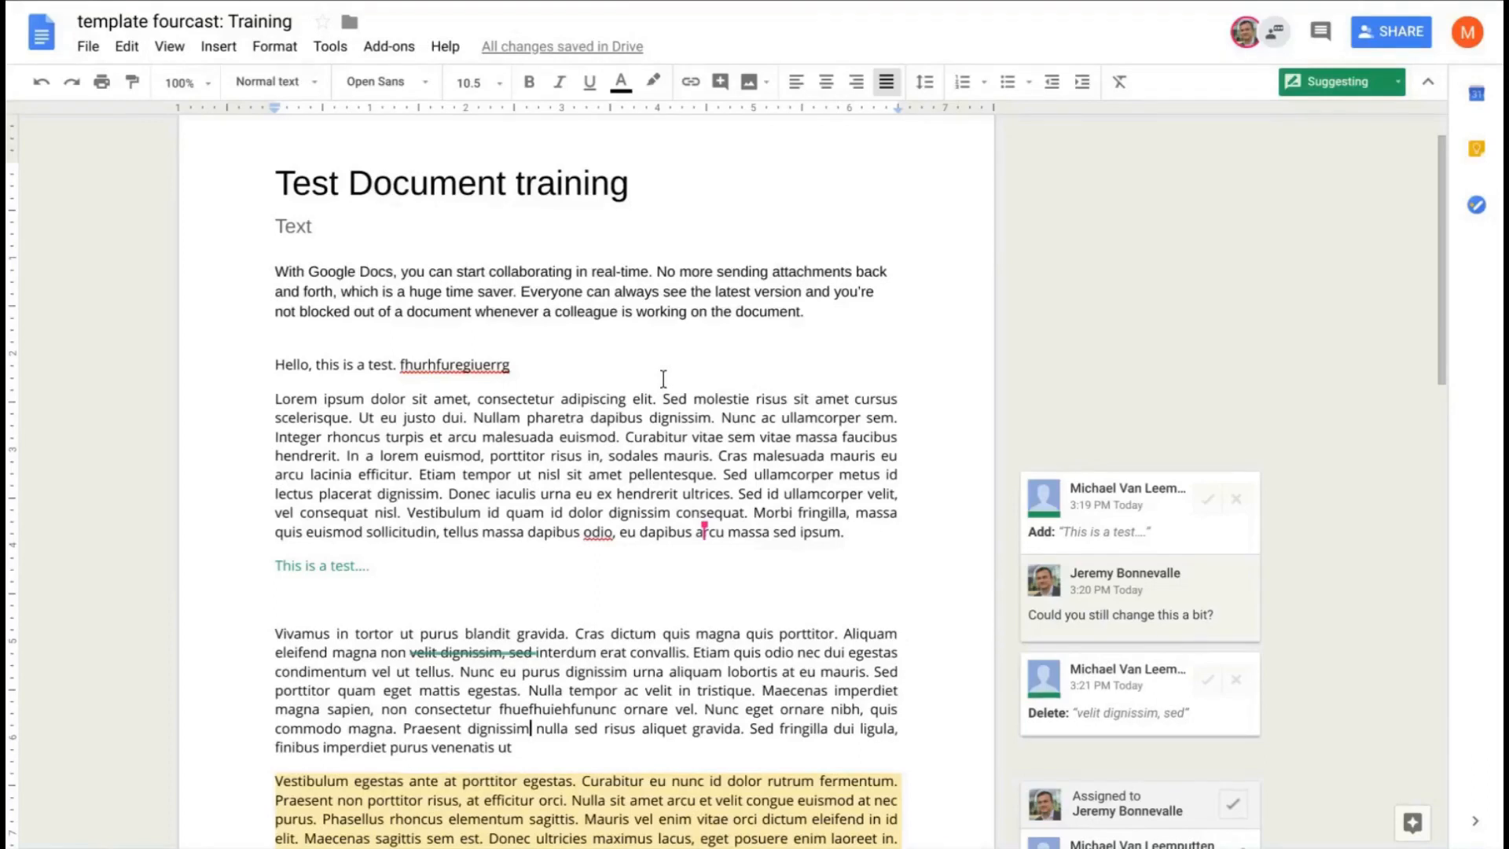
{"action": "scroll", "coordinate": [663, 379], "scroll_direction": "up", "scroll_amount": 2}
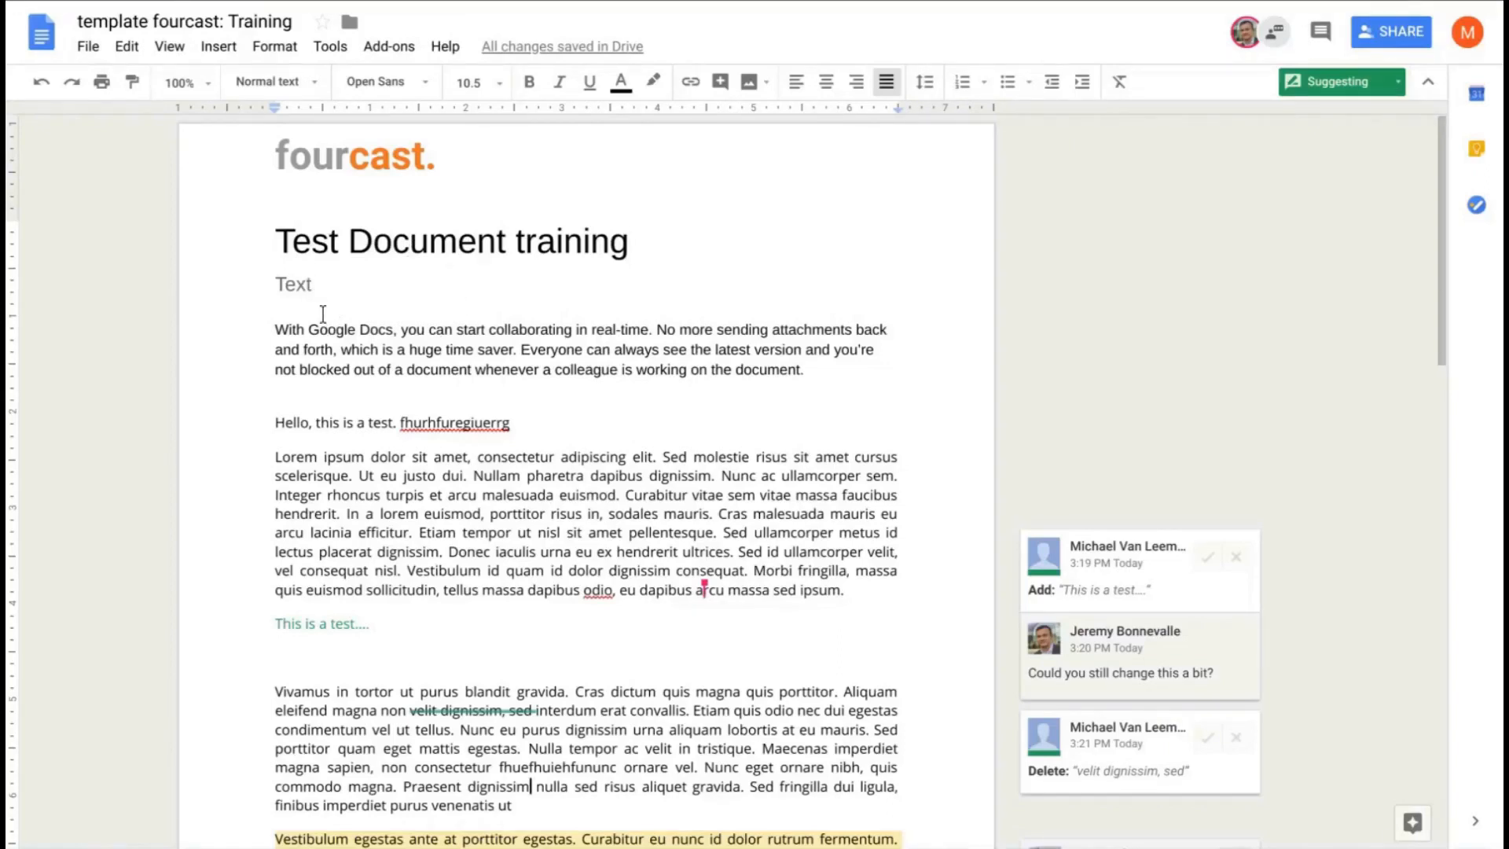
{"action": "left_click", "coordinate": [81, 46]}
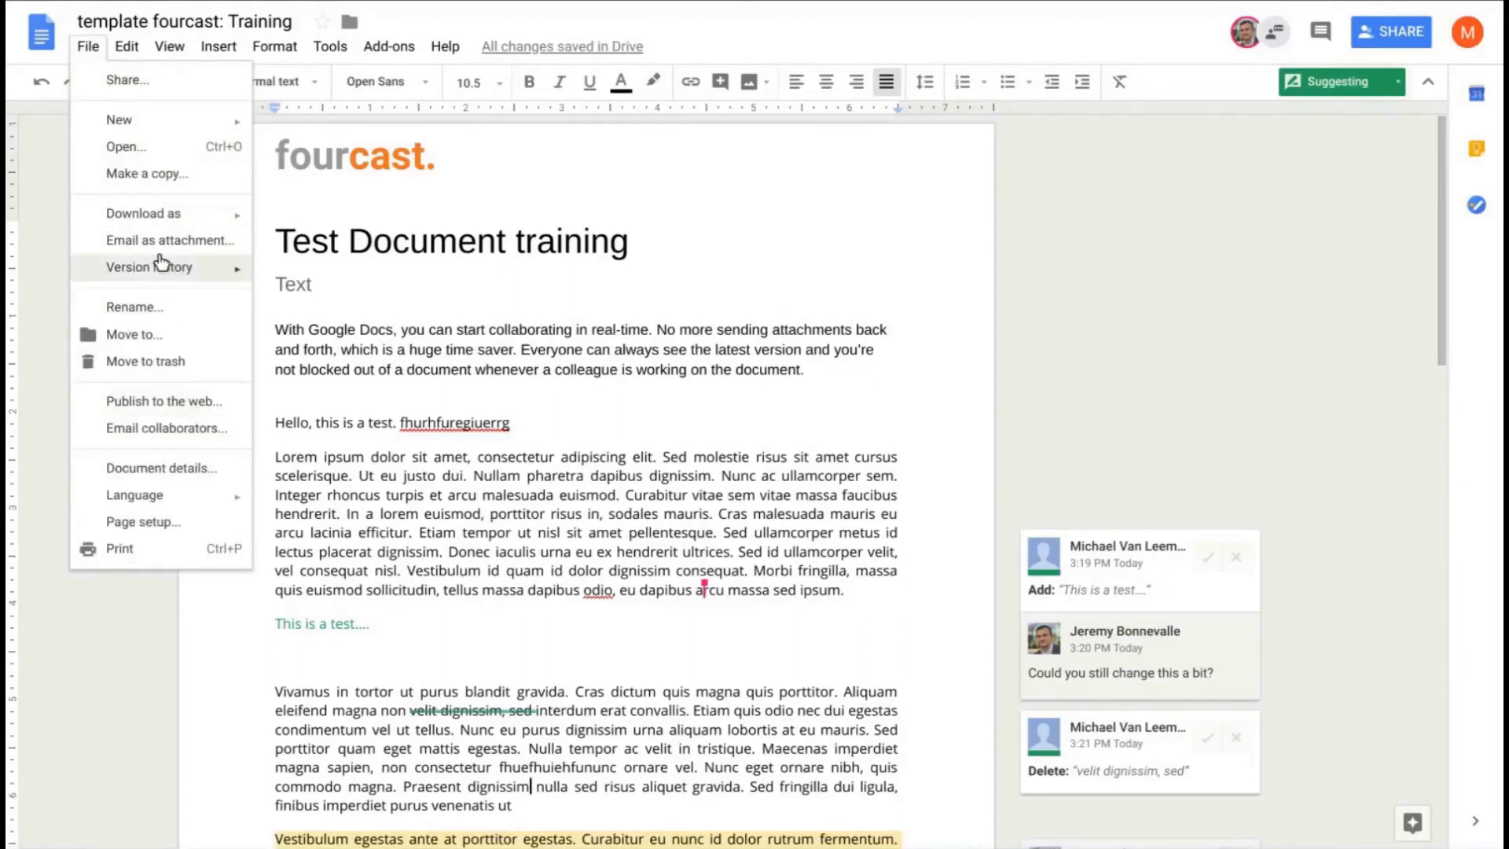
{"action": "mouse_move", "coordinate": [157, 263]}
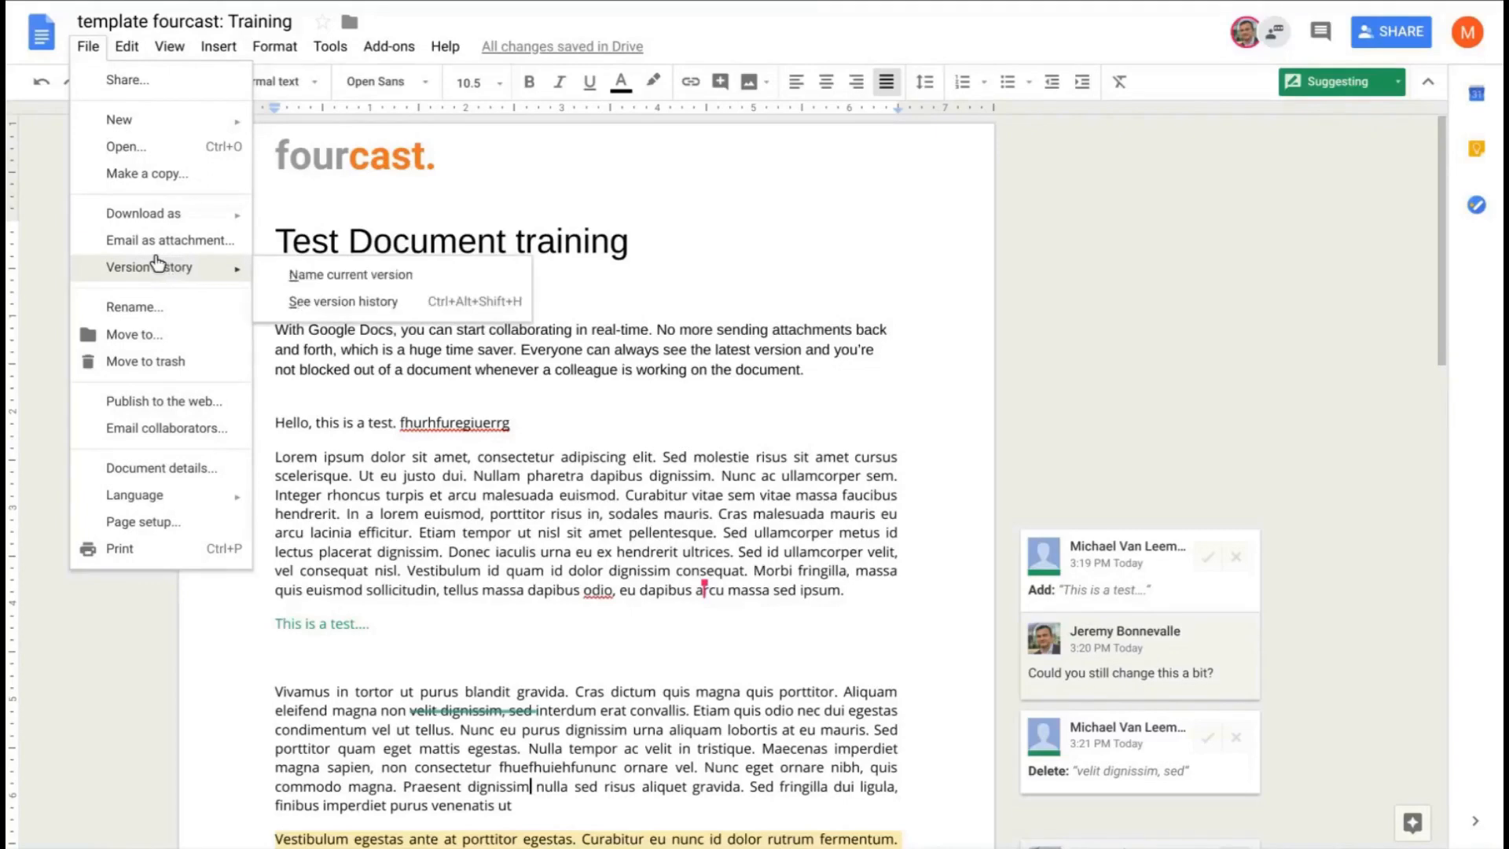
{"action": "left_click", "coordinate": [361, 300]}
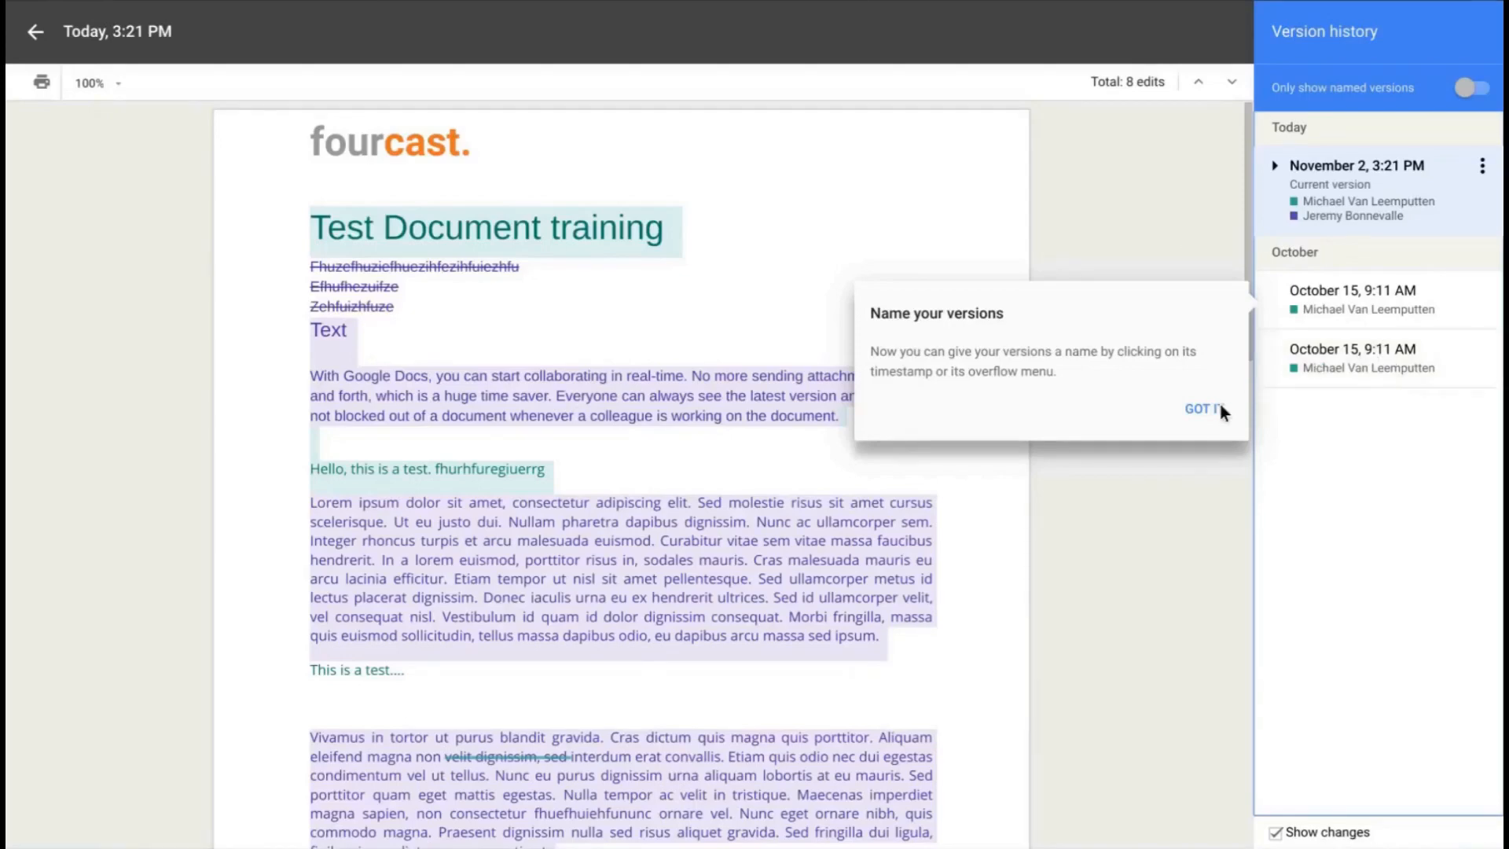
{"action": "left_click", "coordinate": [1204, 409]}
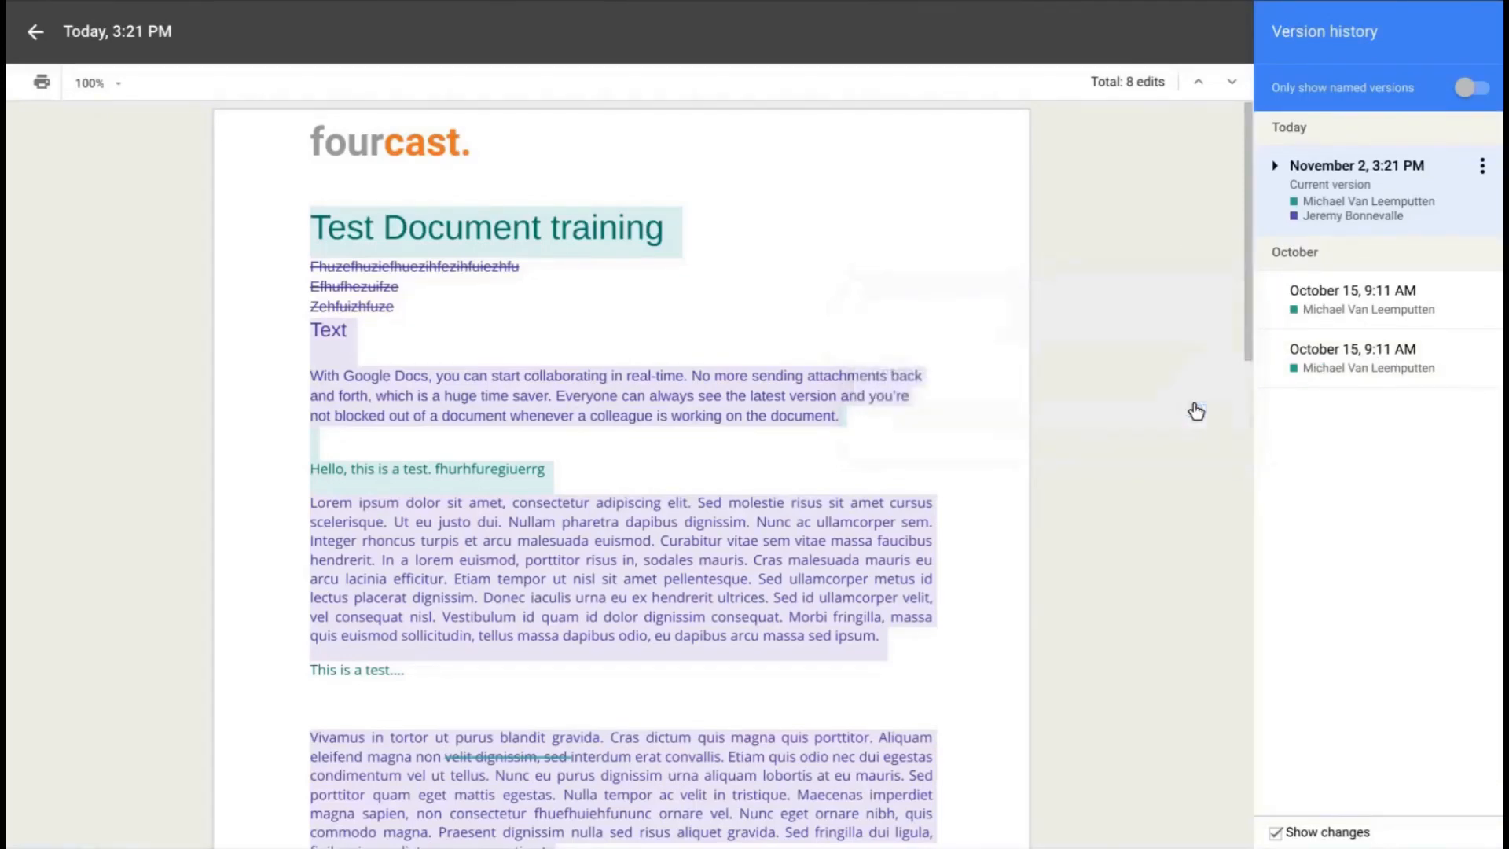
Preview both October 15, 9:11 AM versions and return to the current version from November 2, 3:21 PM
{"action": "left_click", "coordinate": [1378, 341]}
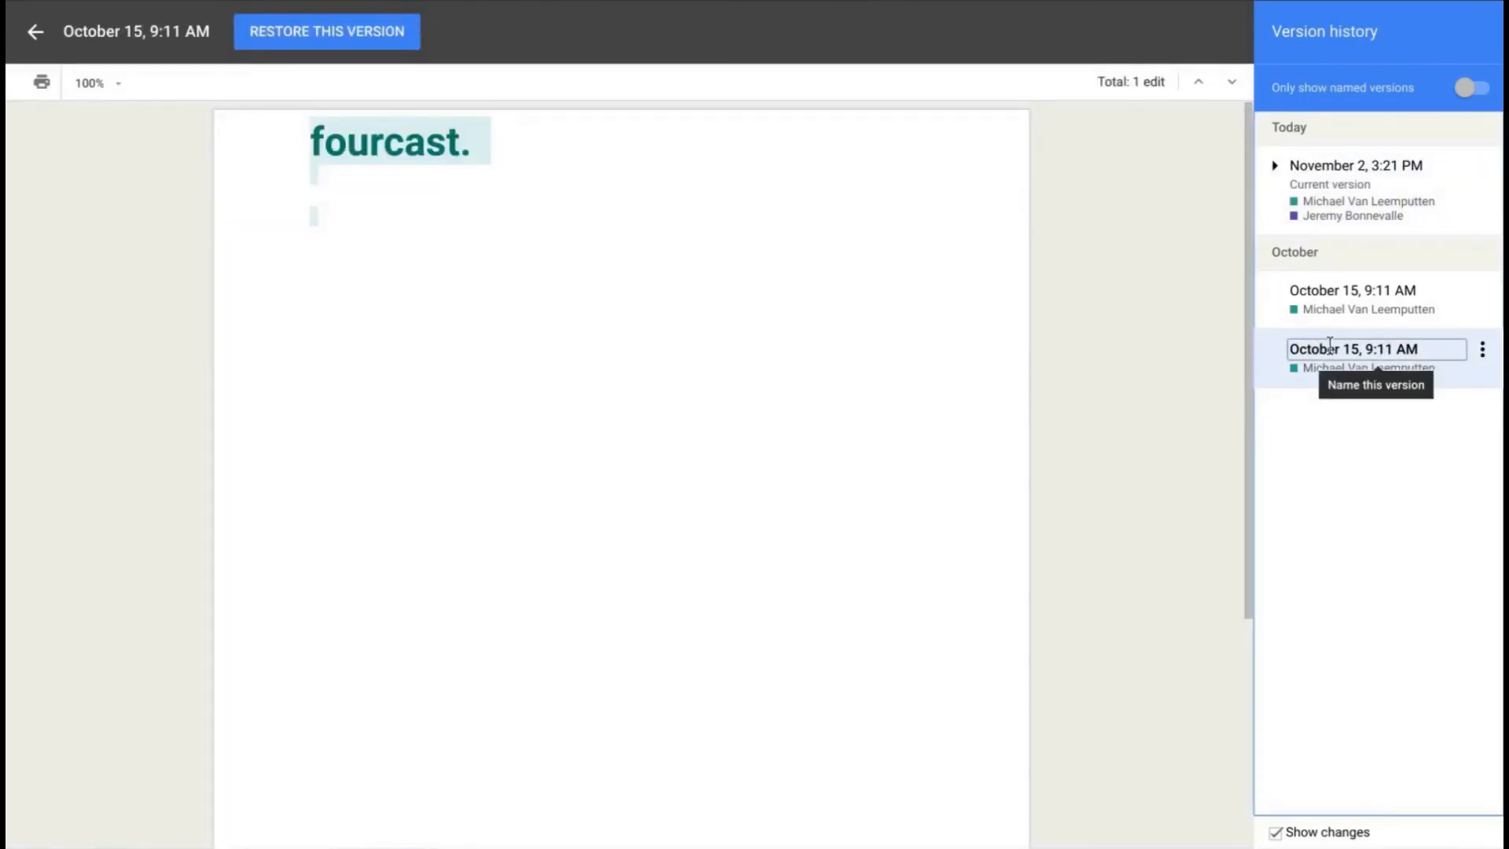
{"action": "left_click", "coordinate": [1375, 294]}
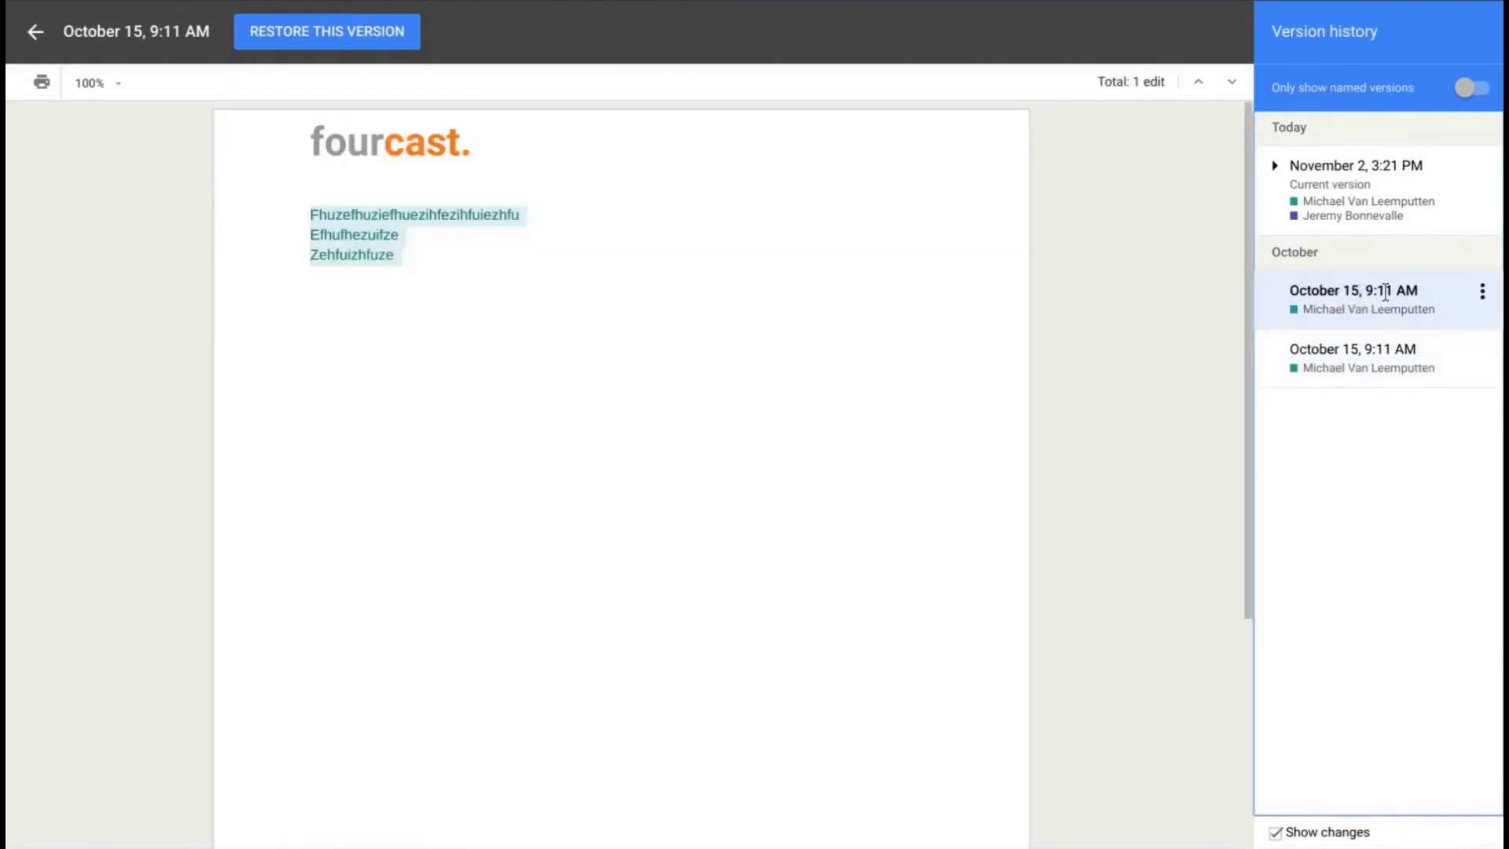
{"action": "left_click", "coordinate": [1342, 219]}
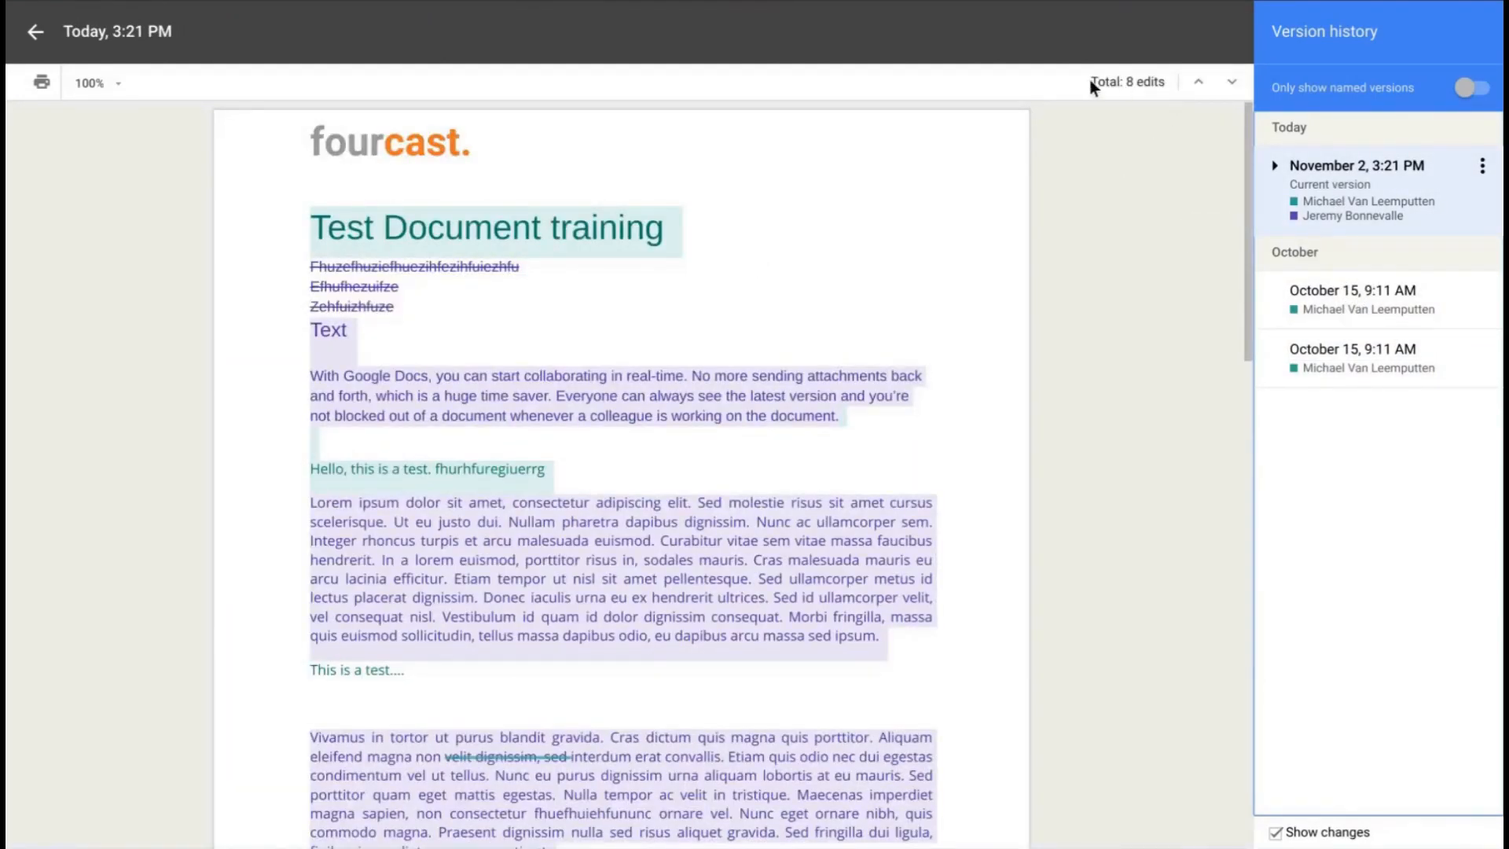
Step forward through all the highlighted edits in the November 2, 3:21 PM version to see who made each one
{"action": "left_click", "coordinate": [1227, 85]}
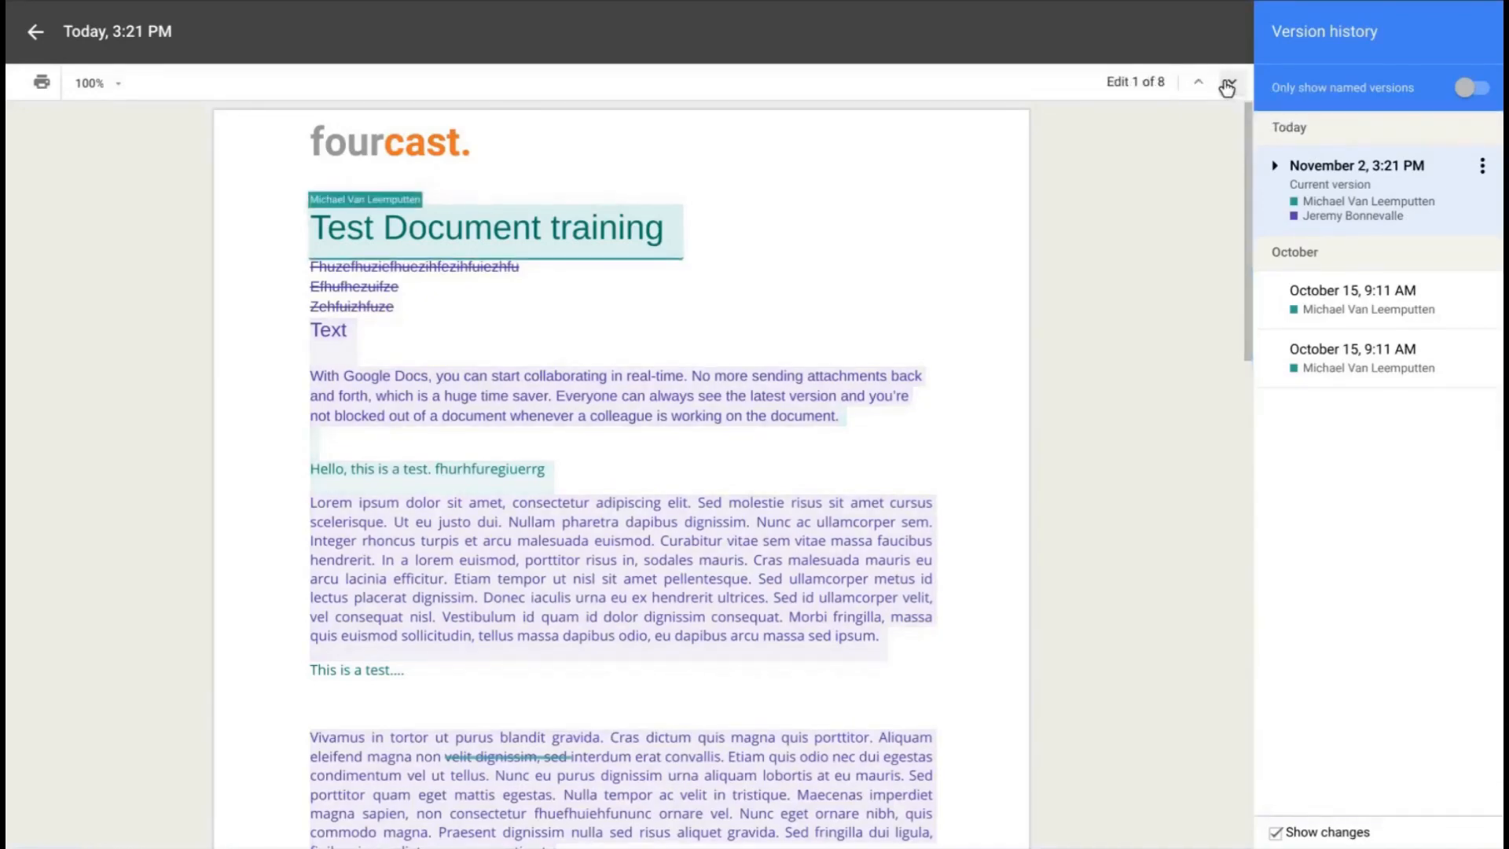
{"action": "left_click", "coordinate": [1227, 85]}
{"action": "left_click", "coordinate": [1227, 85]}
{"action": "left_click", "coordinate": [1228, 84]}
{"action": "left_click", "coordinate": [1228, 85]}
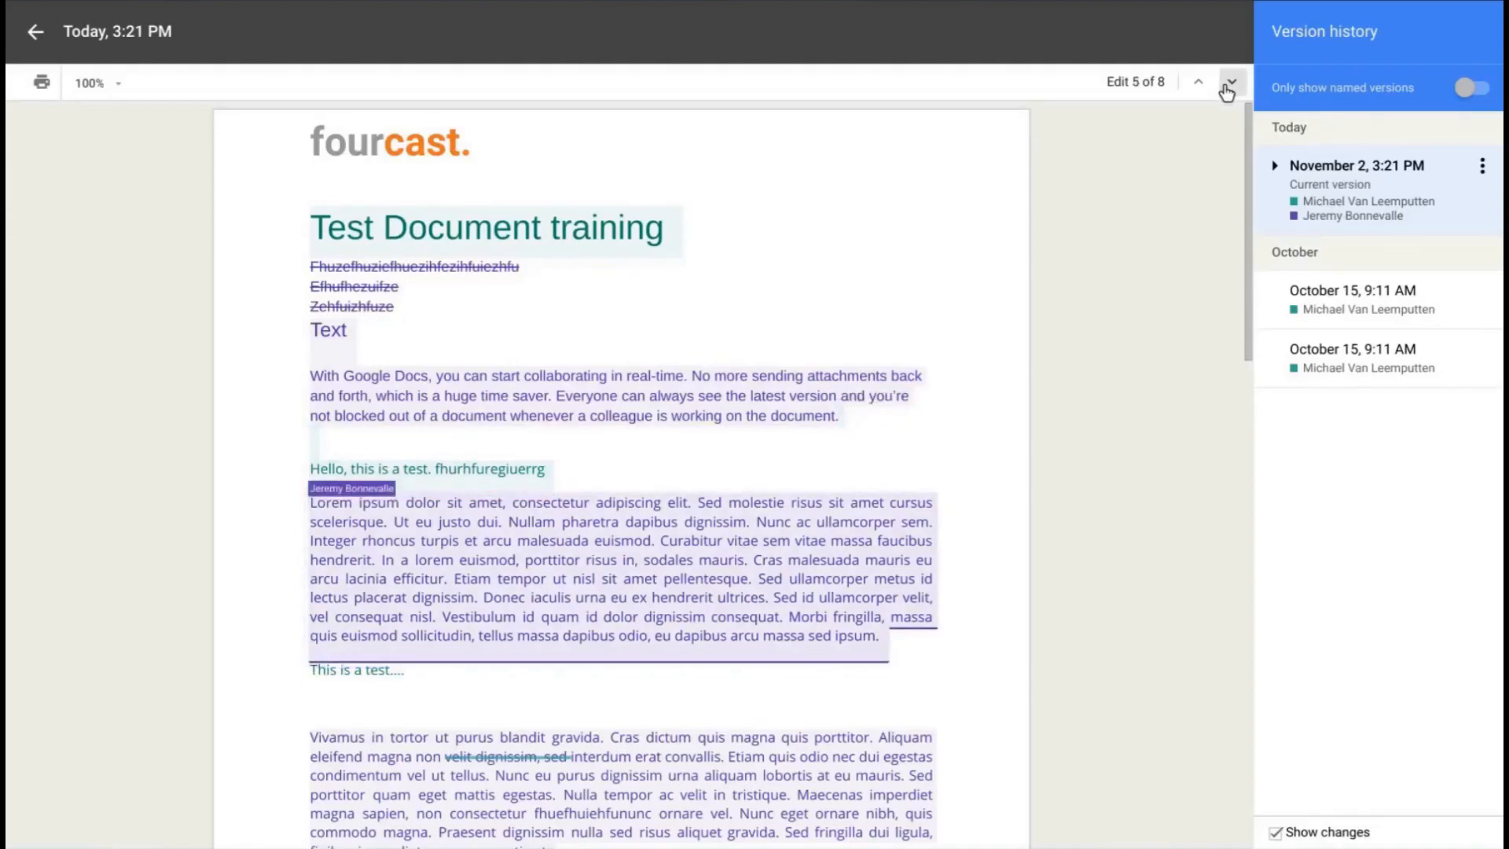
{"action": "left_click", "coordinate": [1228, 84]}
{"action": "left_click", "coordinate": [1227, 85]}
{"action": "left_click", "coordinate": [1227, 85]}
{"action": "left_click", "coordinate": [1227, 86]}
{"action": "left_click", "coordinate": [1227, 85]}
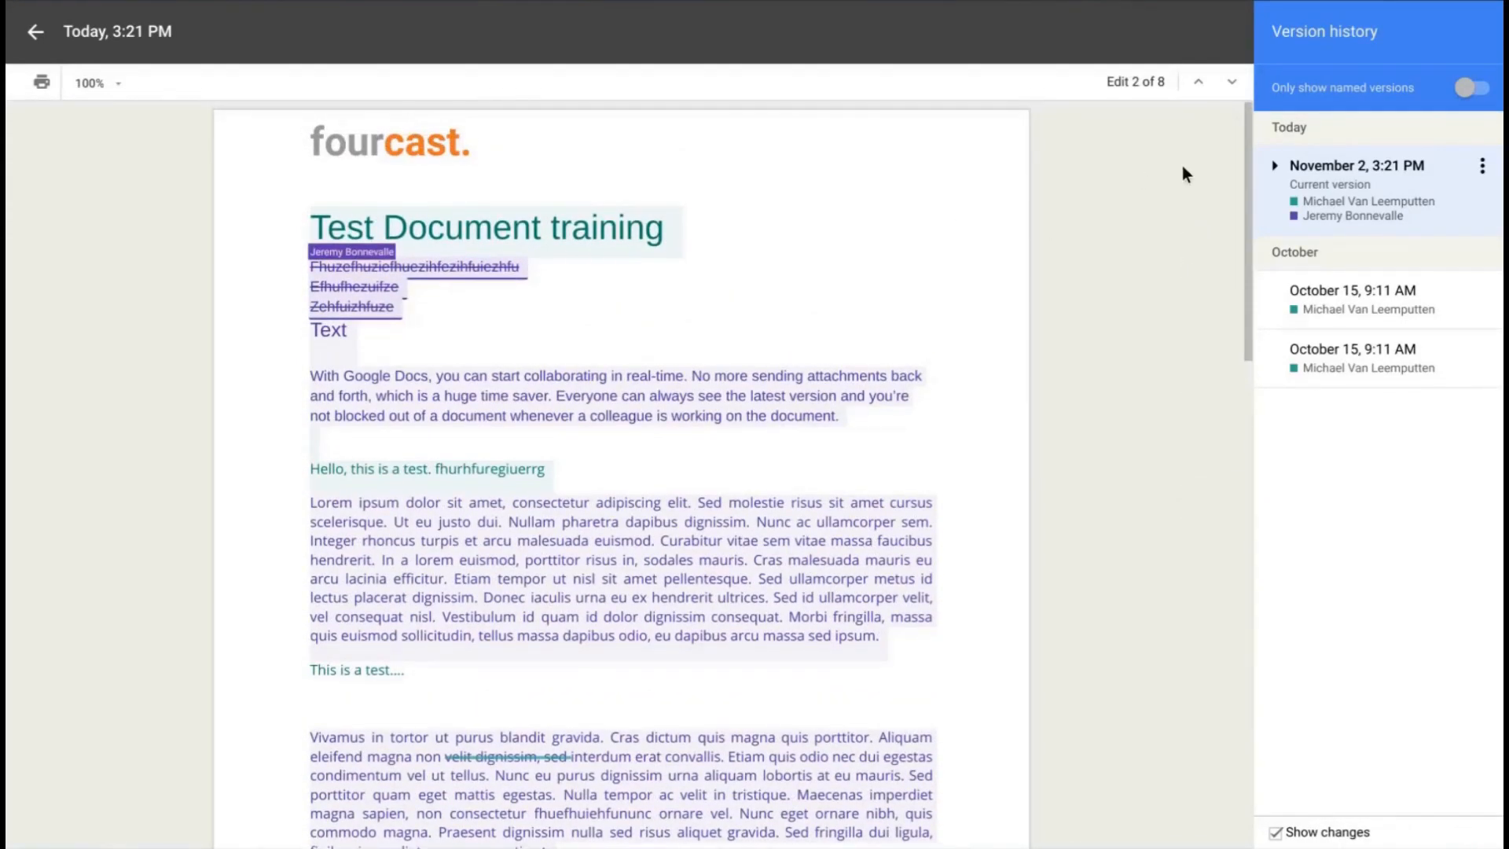
Restore the document to the oldest October 15, 9:11 AM version
{"action": "left_click", "coordinate": [1359, 355]}
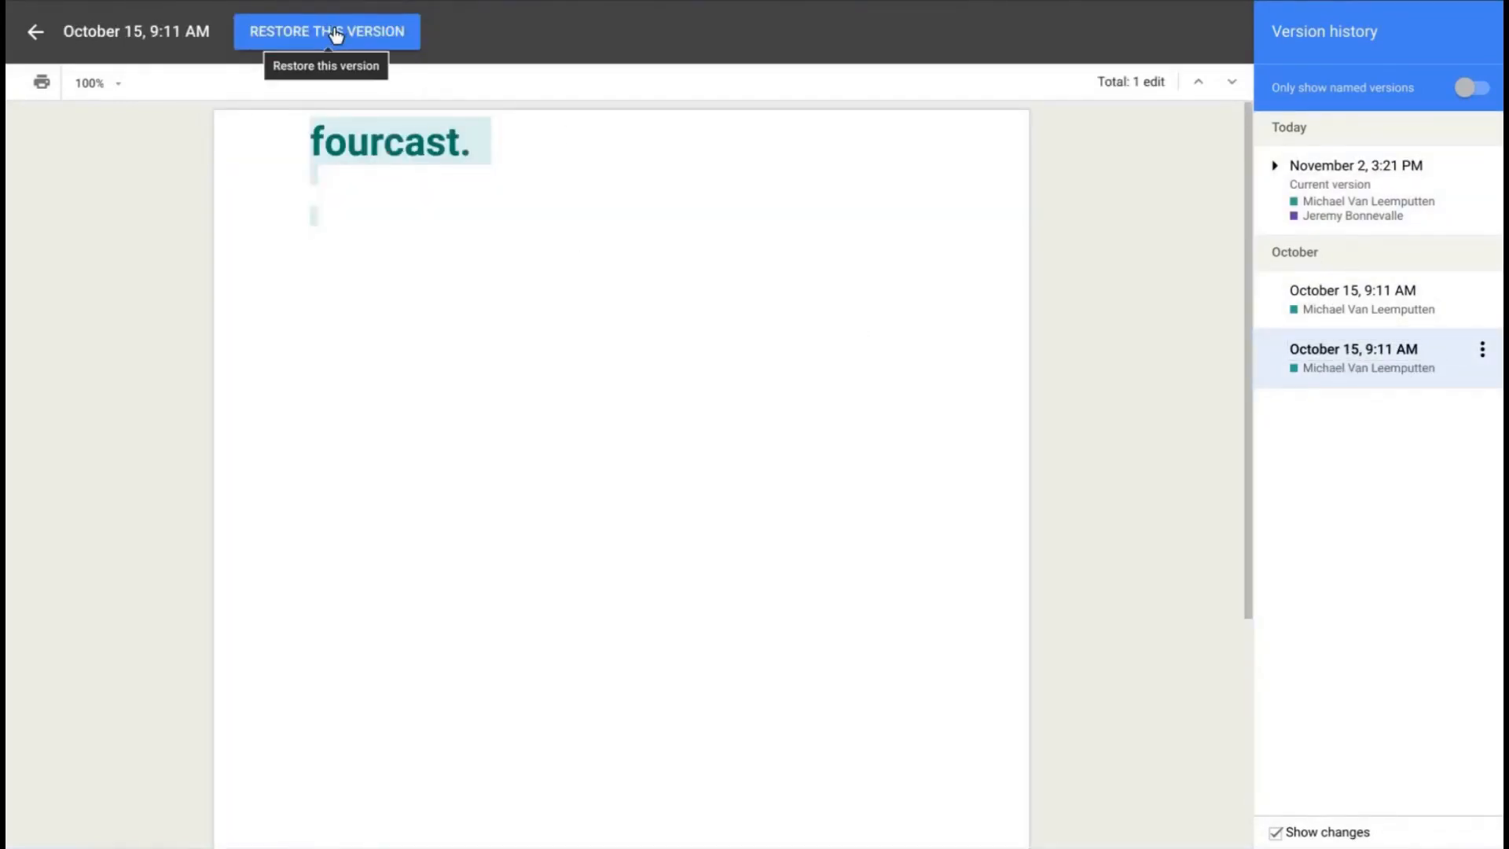
{"action": "left_click", "coordinate": [369, 35]}
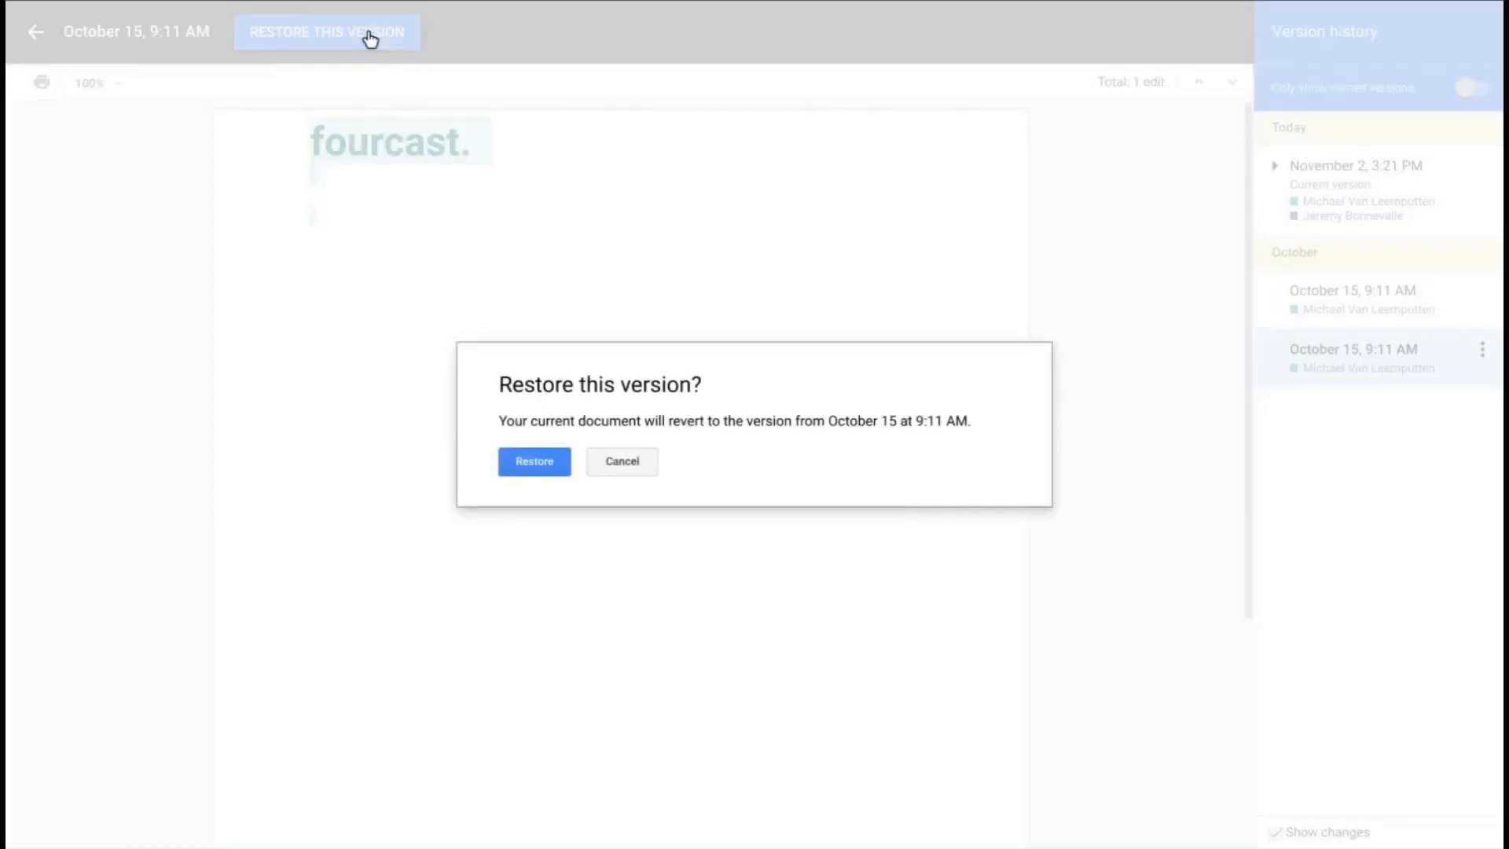
{"action": "left_click", "coordinate": [535, 455]}
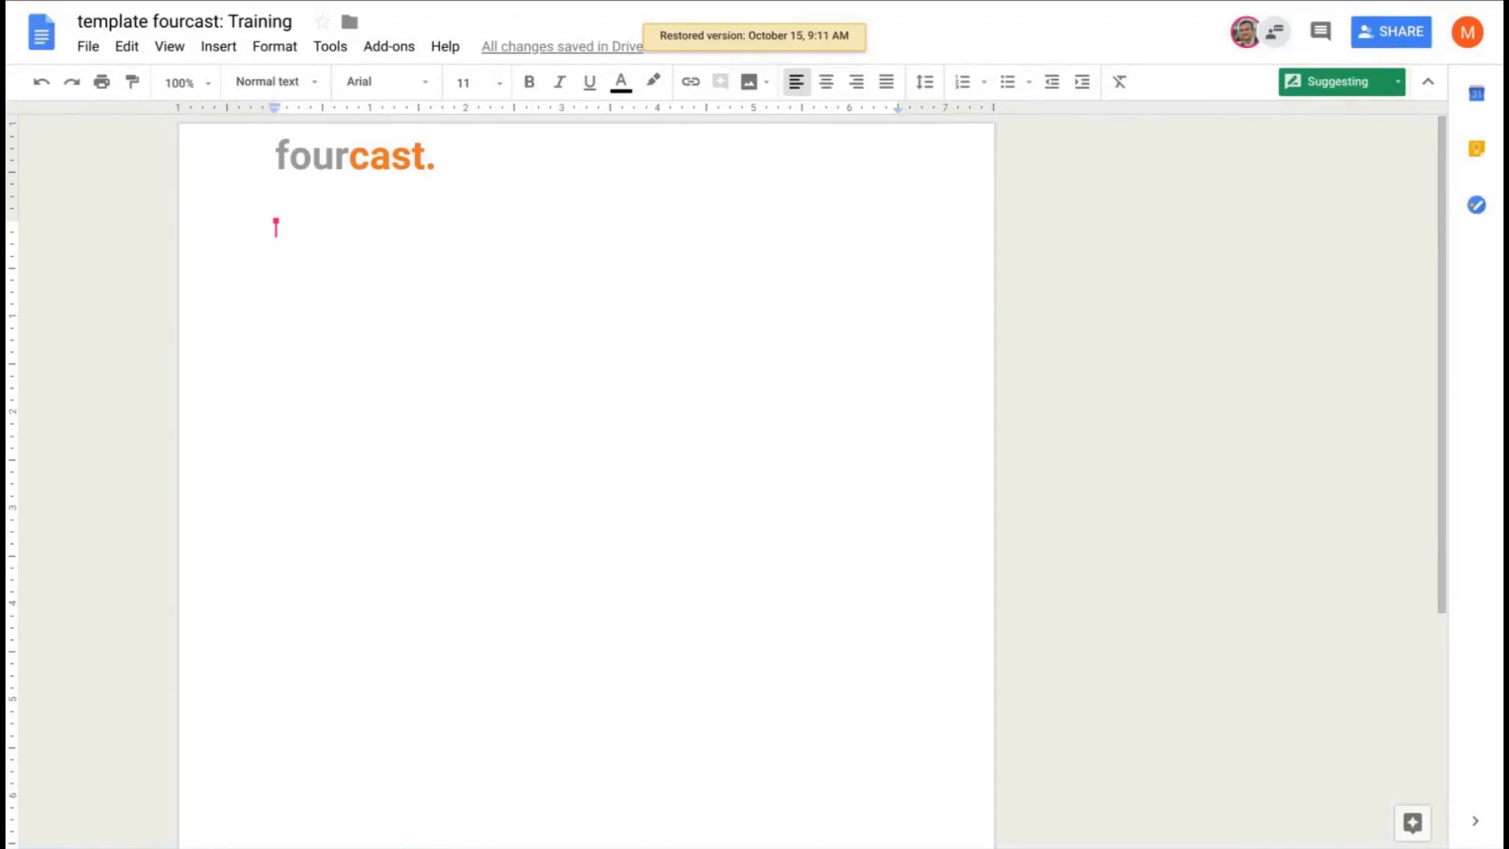
{"action": "double_click", "coordinate": [373, 242]}
{"action": "left_click", "coordinate": [373, 243]}
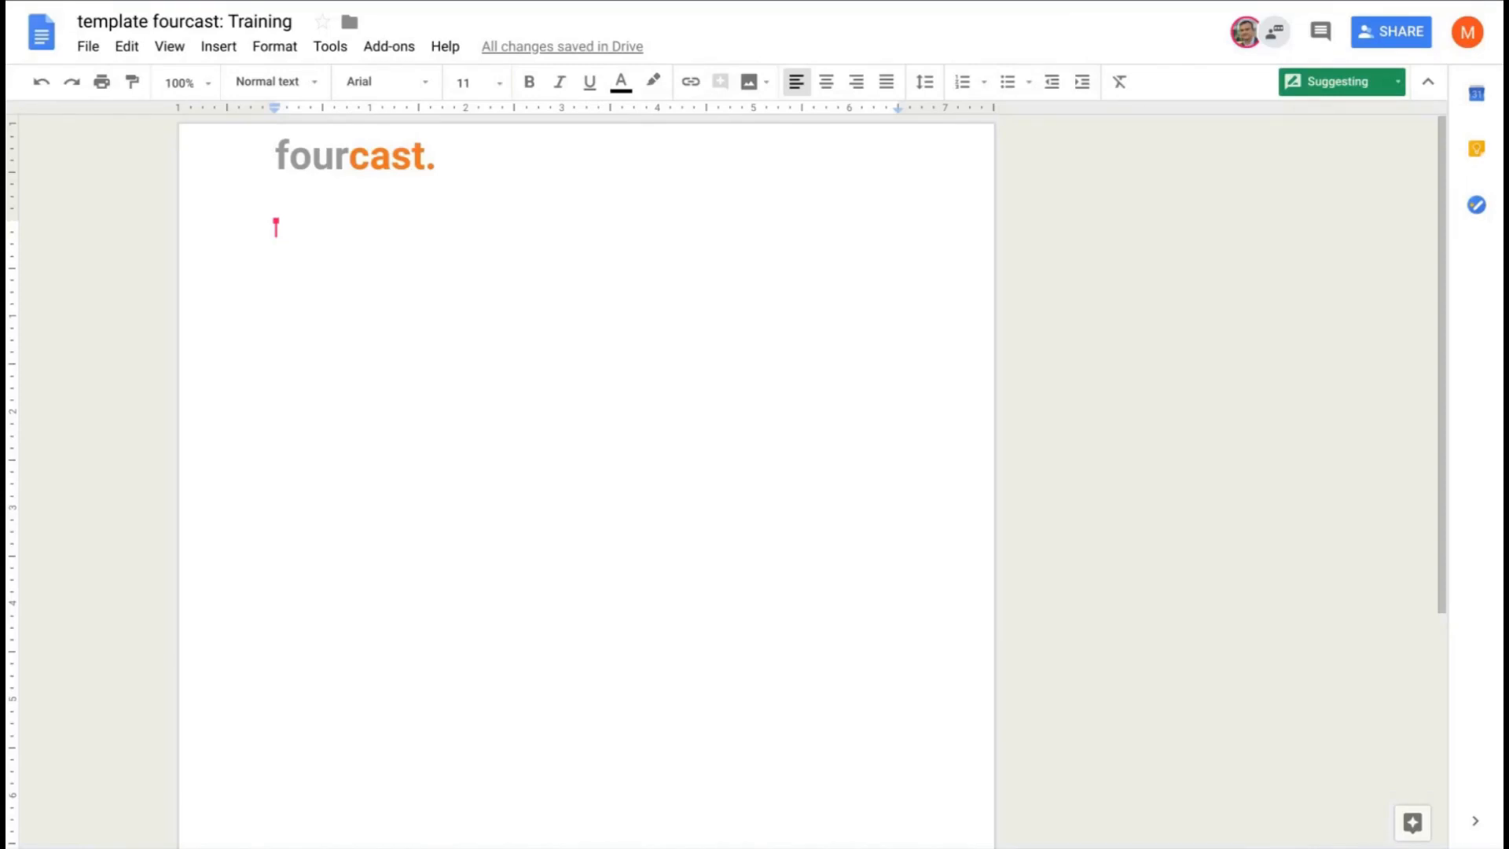
Reopen the version history and name the November 2, 3:21 PM version "Final"
{"action": "left_click", "coordinate": [85, 47]}
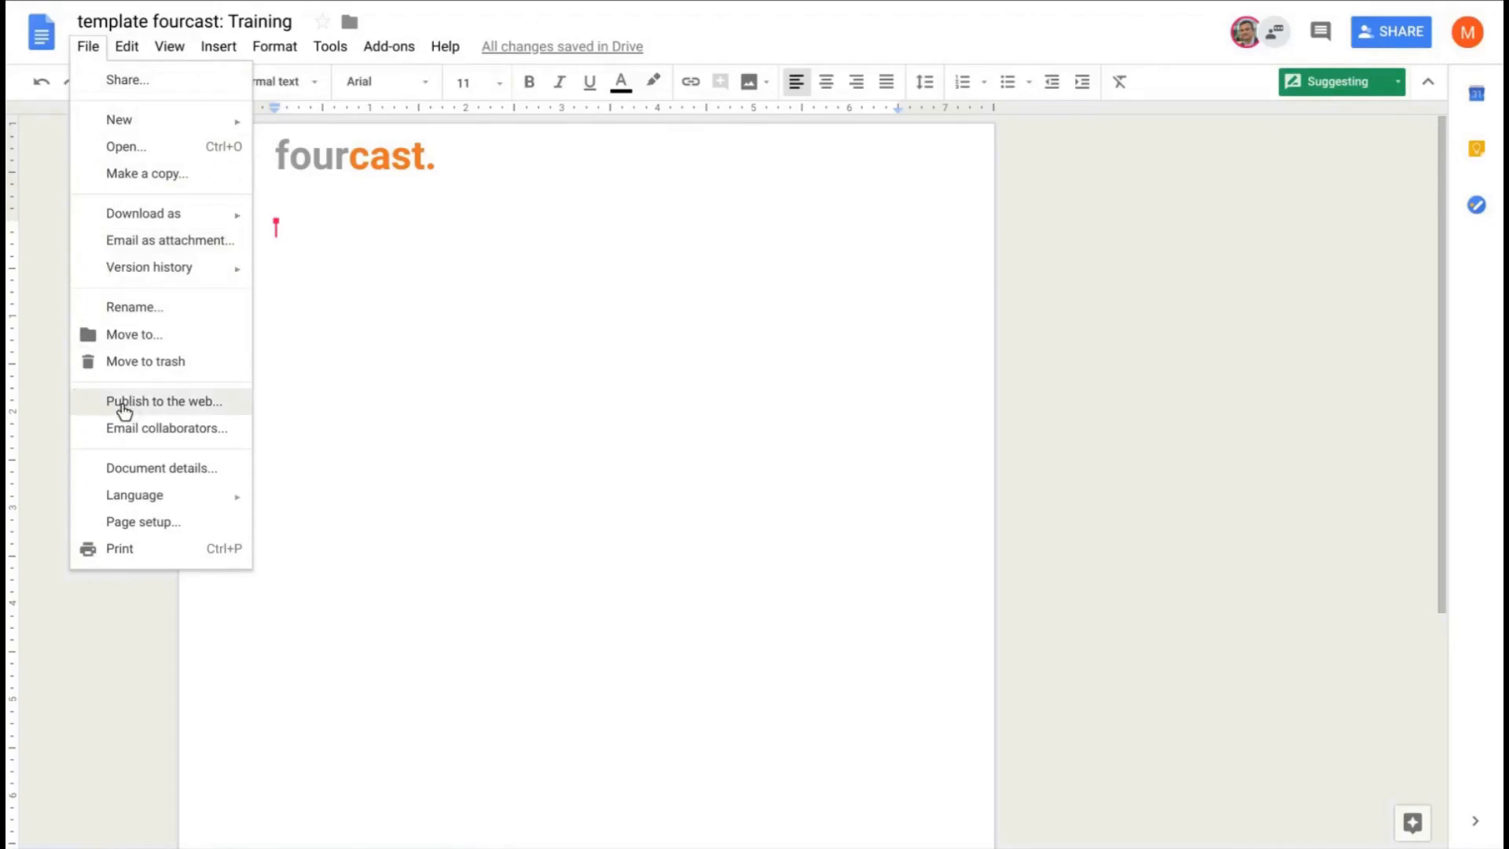
{"action": "mouse_move", "coordinate": [175, 268]}
{"action": "left_click", "coordinate": [320, 301]}
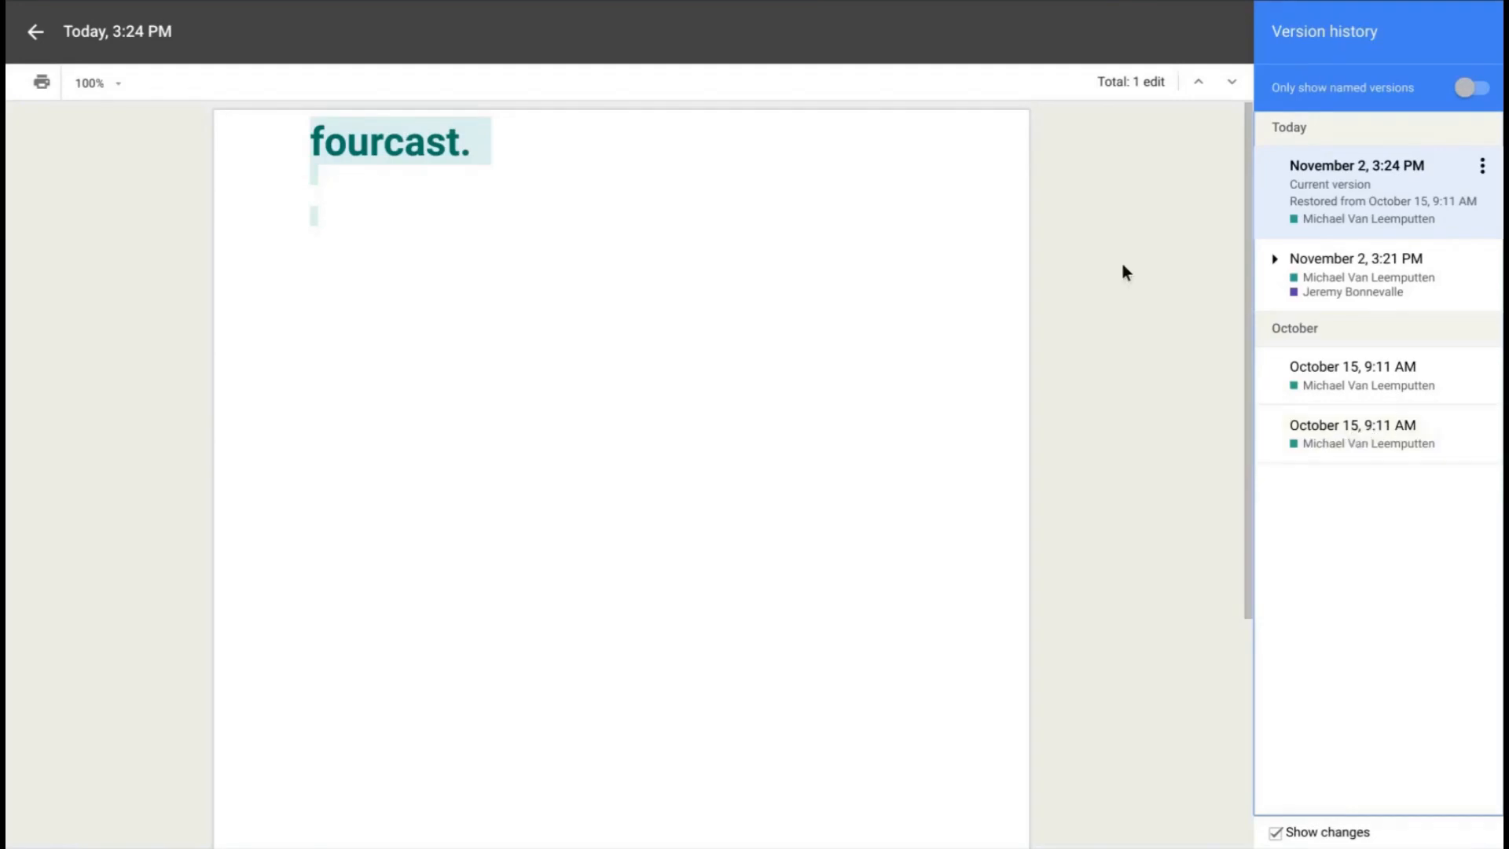
{"action": "left_click", "coordinate": [1357, 266]}
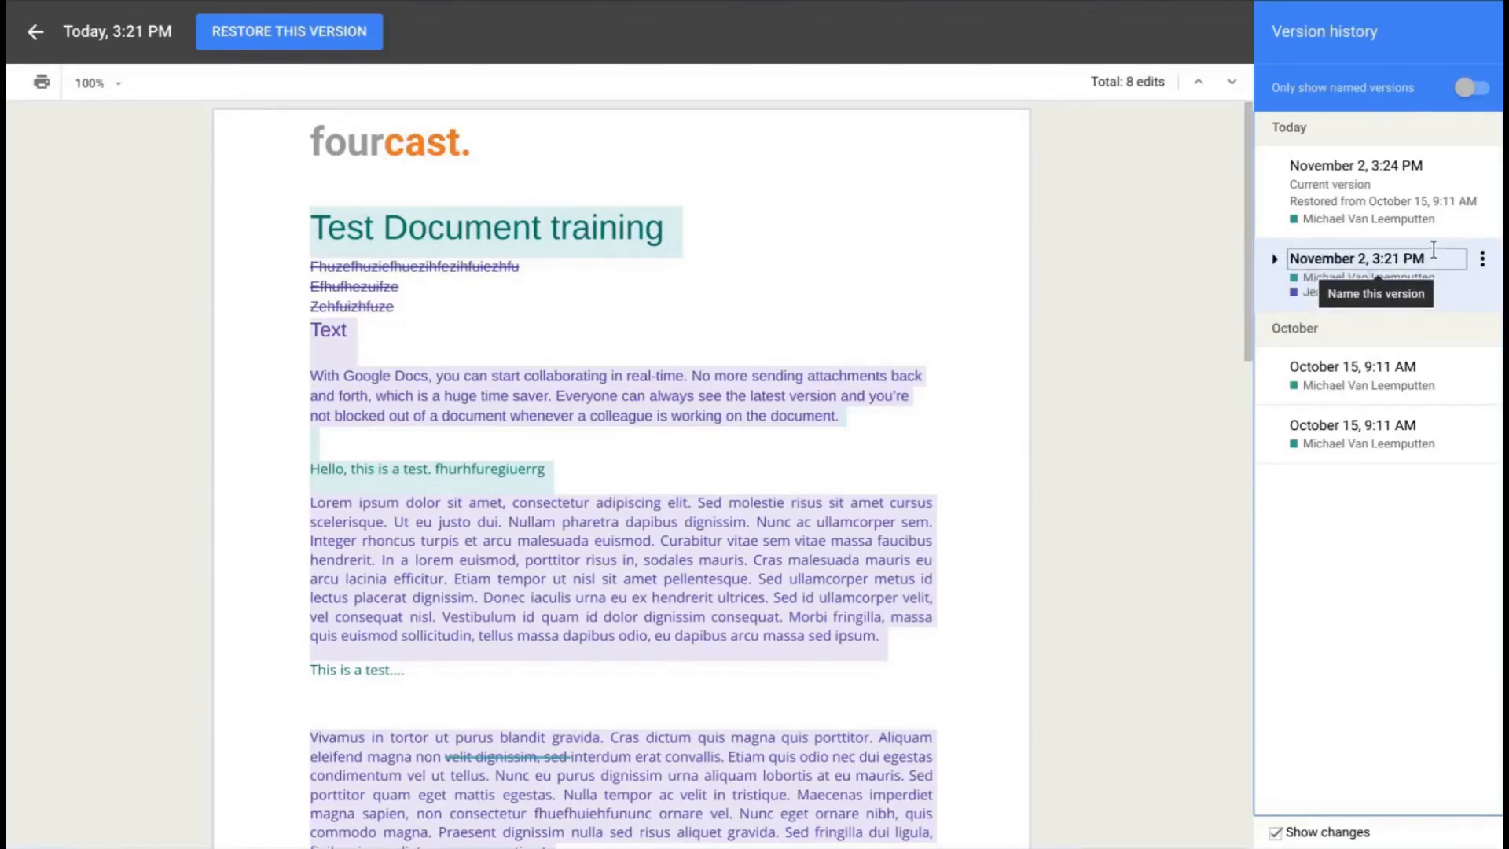
{"action": "left_click", "coordinate": [1436, 254]}
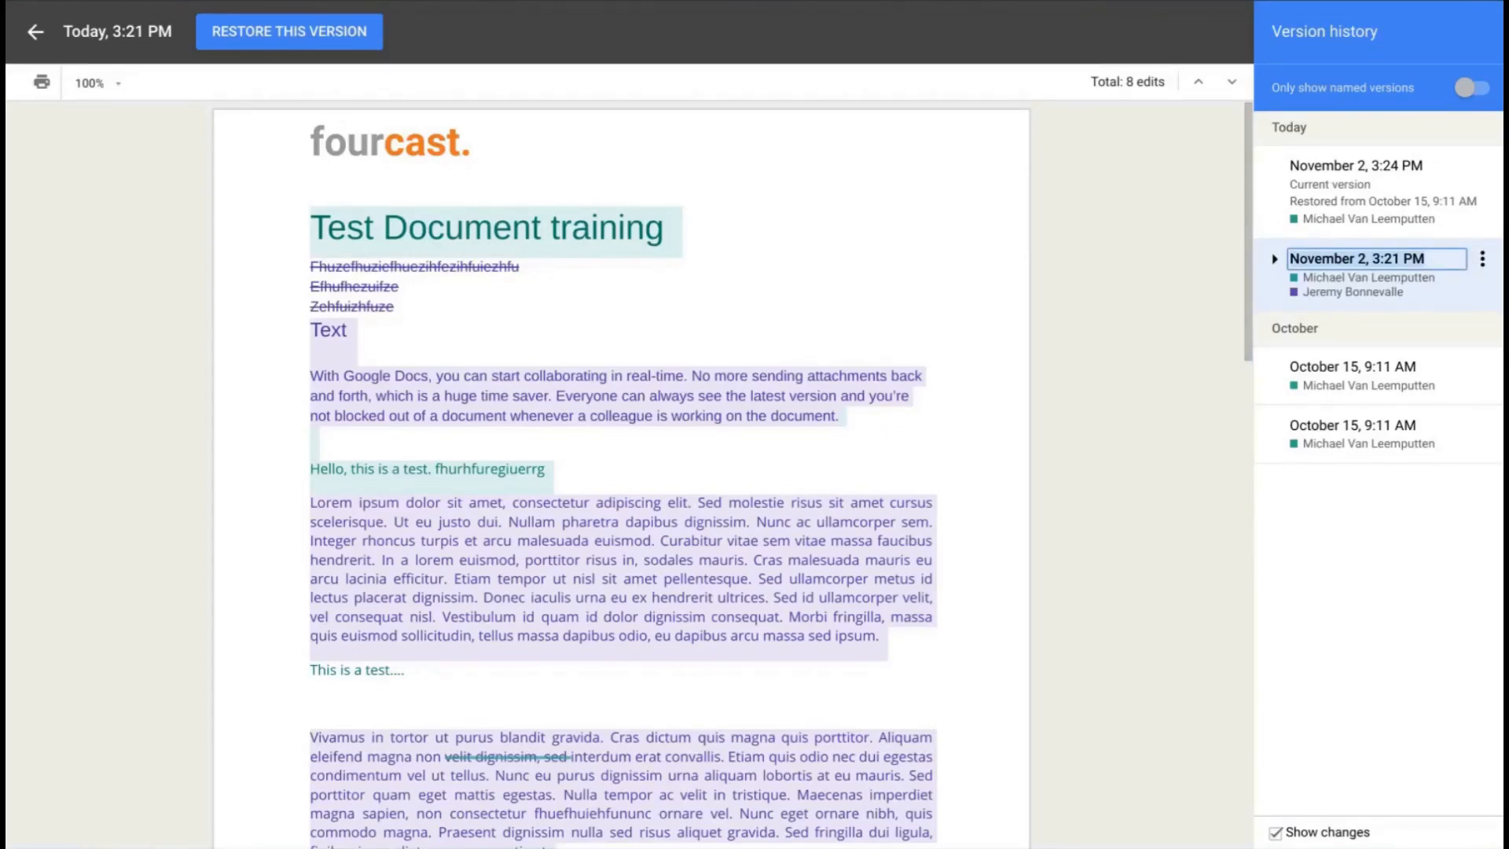
{"action": "type", "text": "Final"}
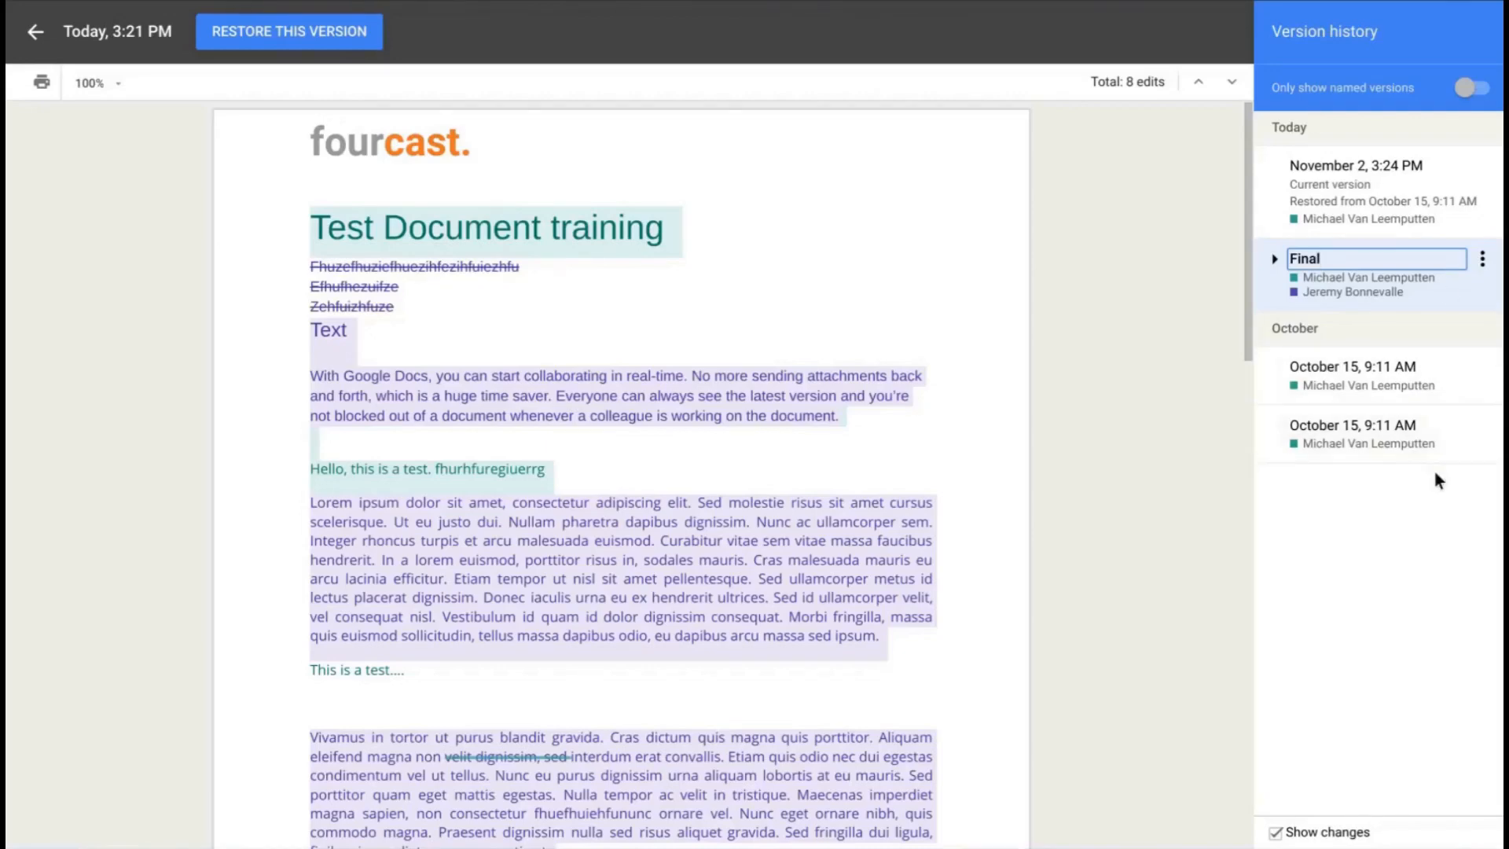
{"action": "key", "text": "Return"}
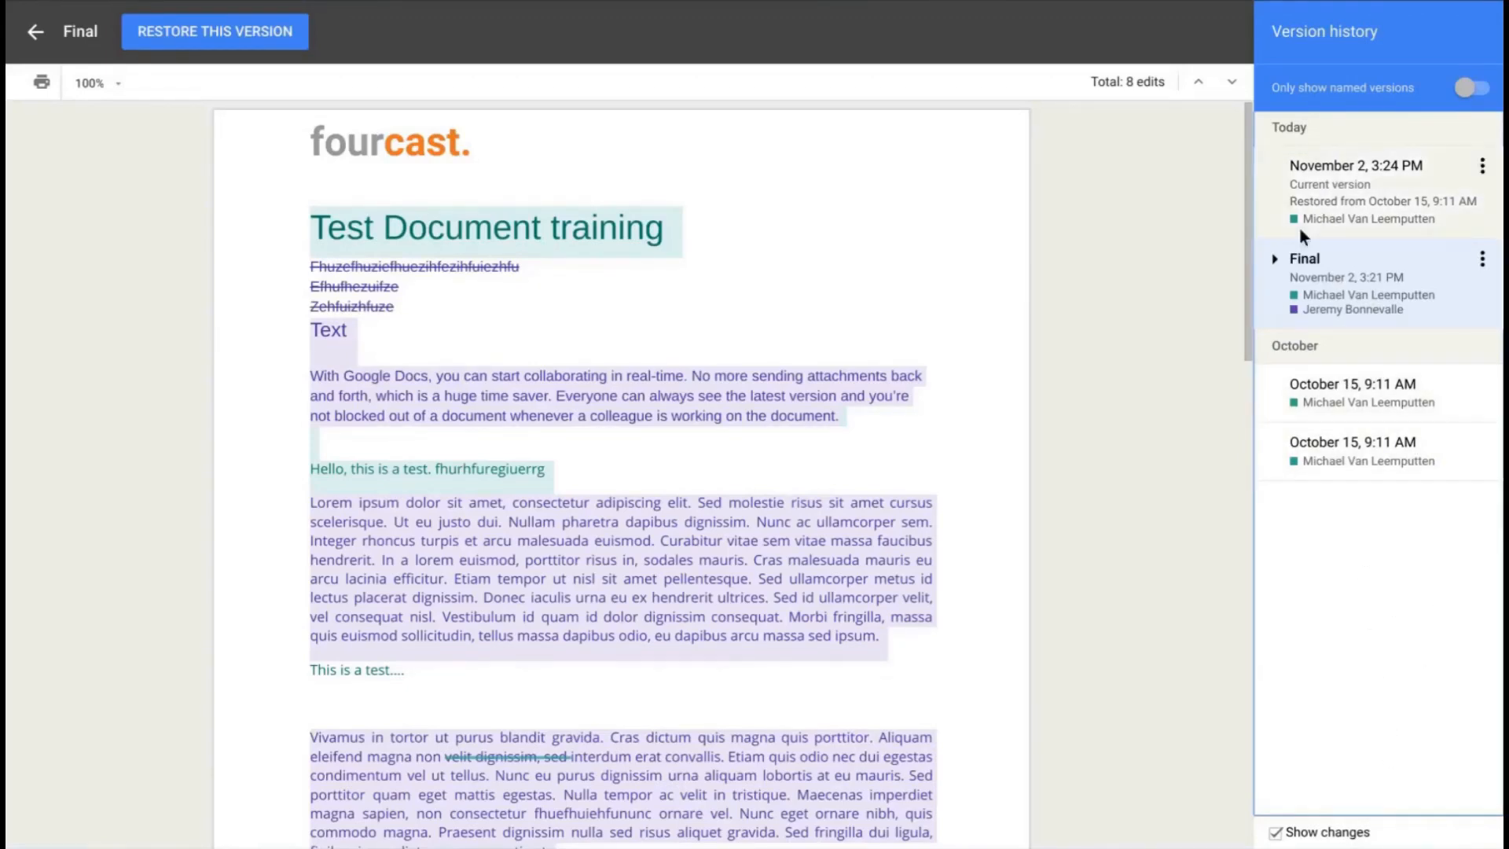
Extend the name of the "Final" version with the author's first name
{"action": "left_click", "coordinate": [1318, 249]}
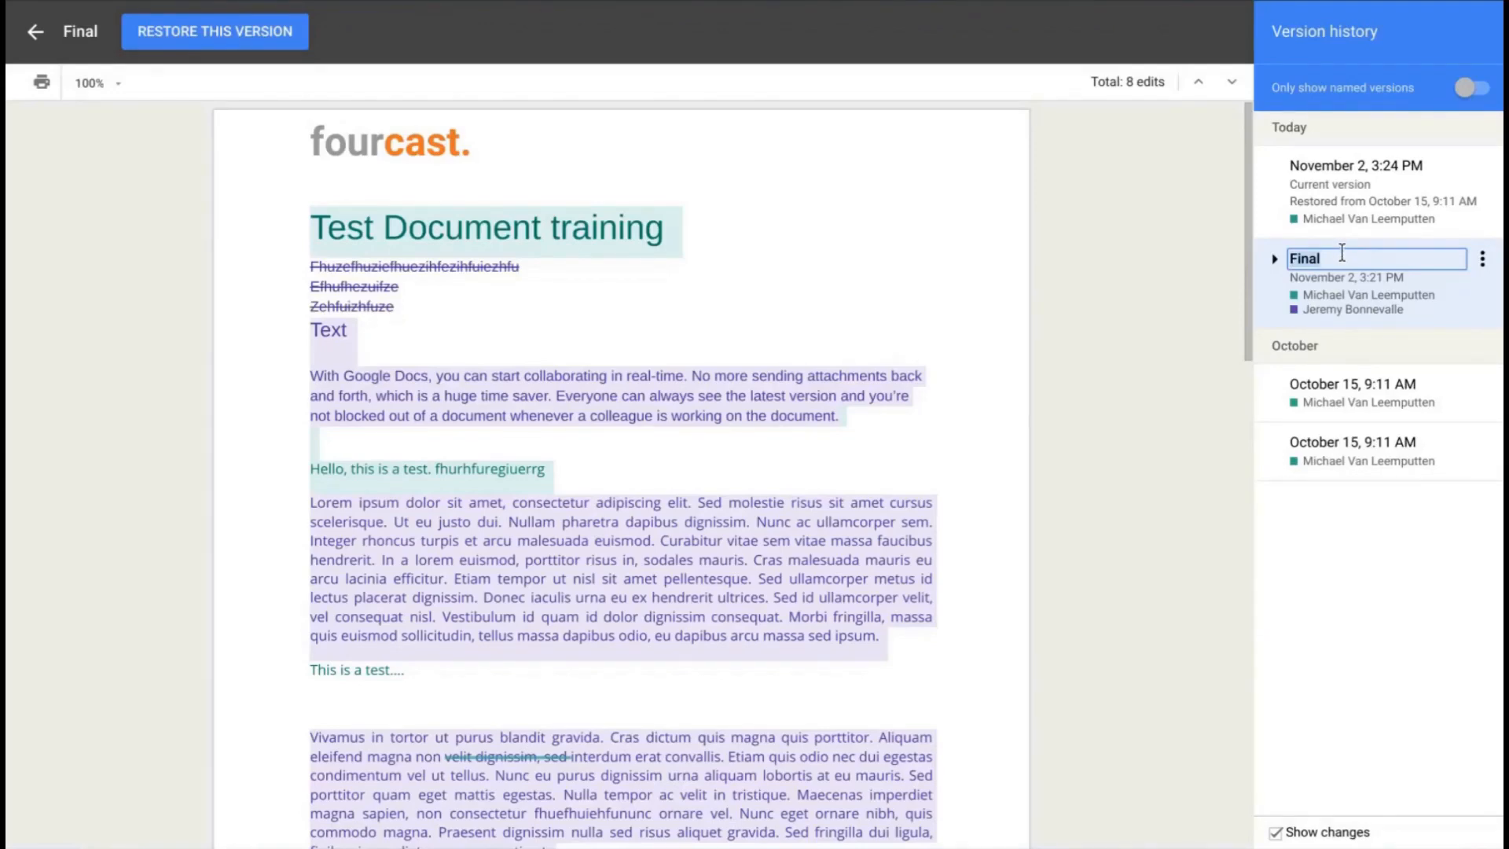
{"action": "left_click", "coordinate": [1343, 252]}
{"action": "type", "text": "Michael"}
{"action": "key", "text": "Return"}
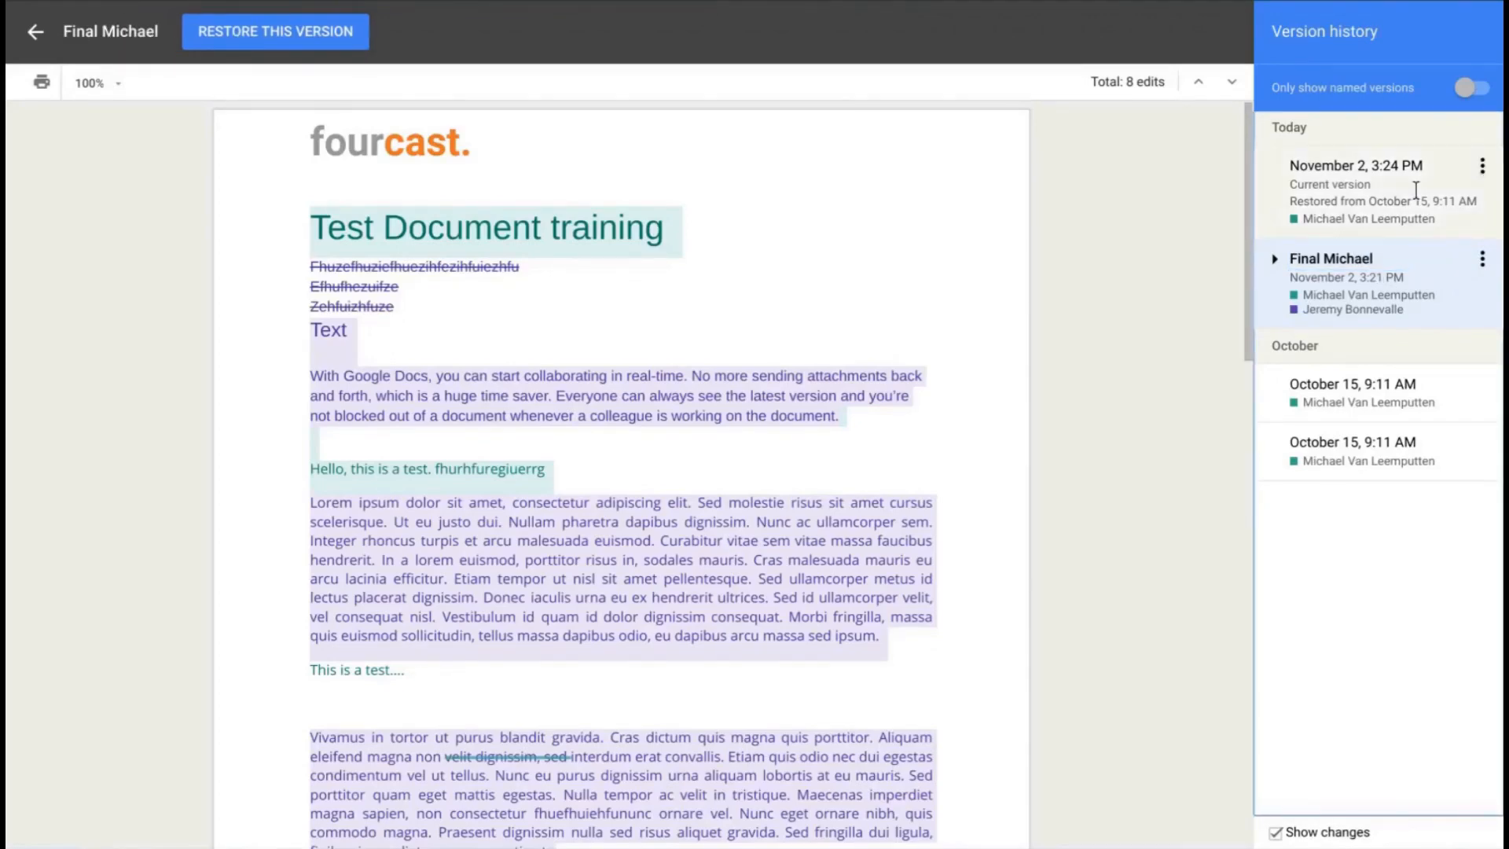
Limit the version history to named versions only, and switch back to listing all versions
{"action": "left_click", "coordinate": [1465, 89]}
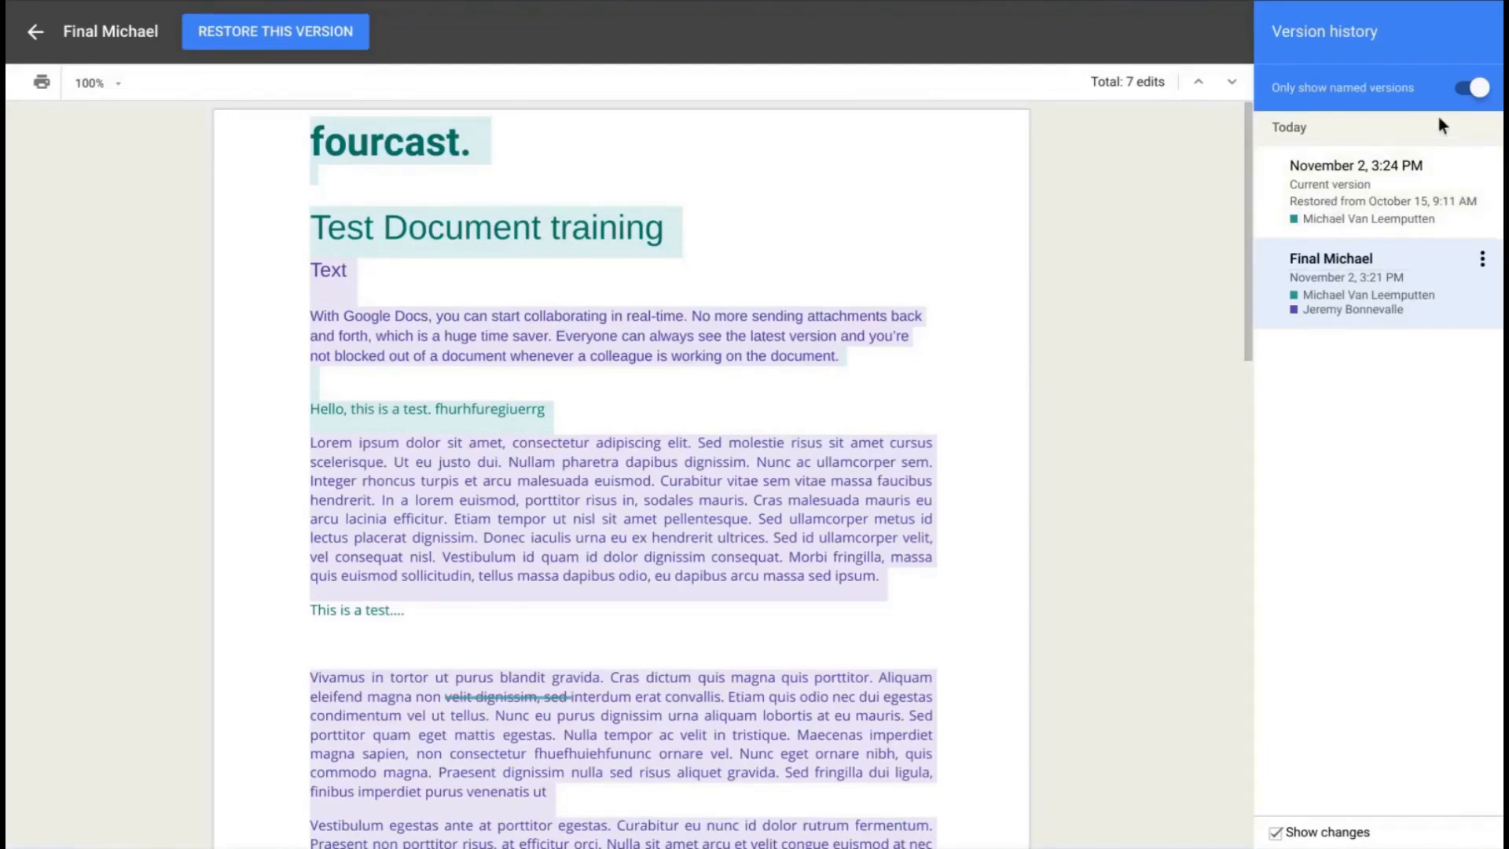
{"action": "left_click", "coordinate": [1465, 89]}
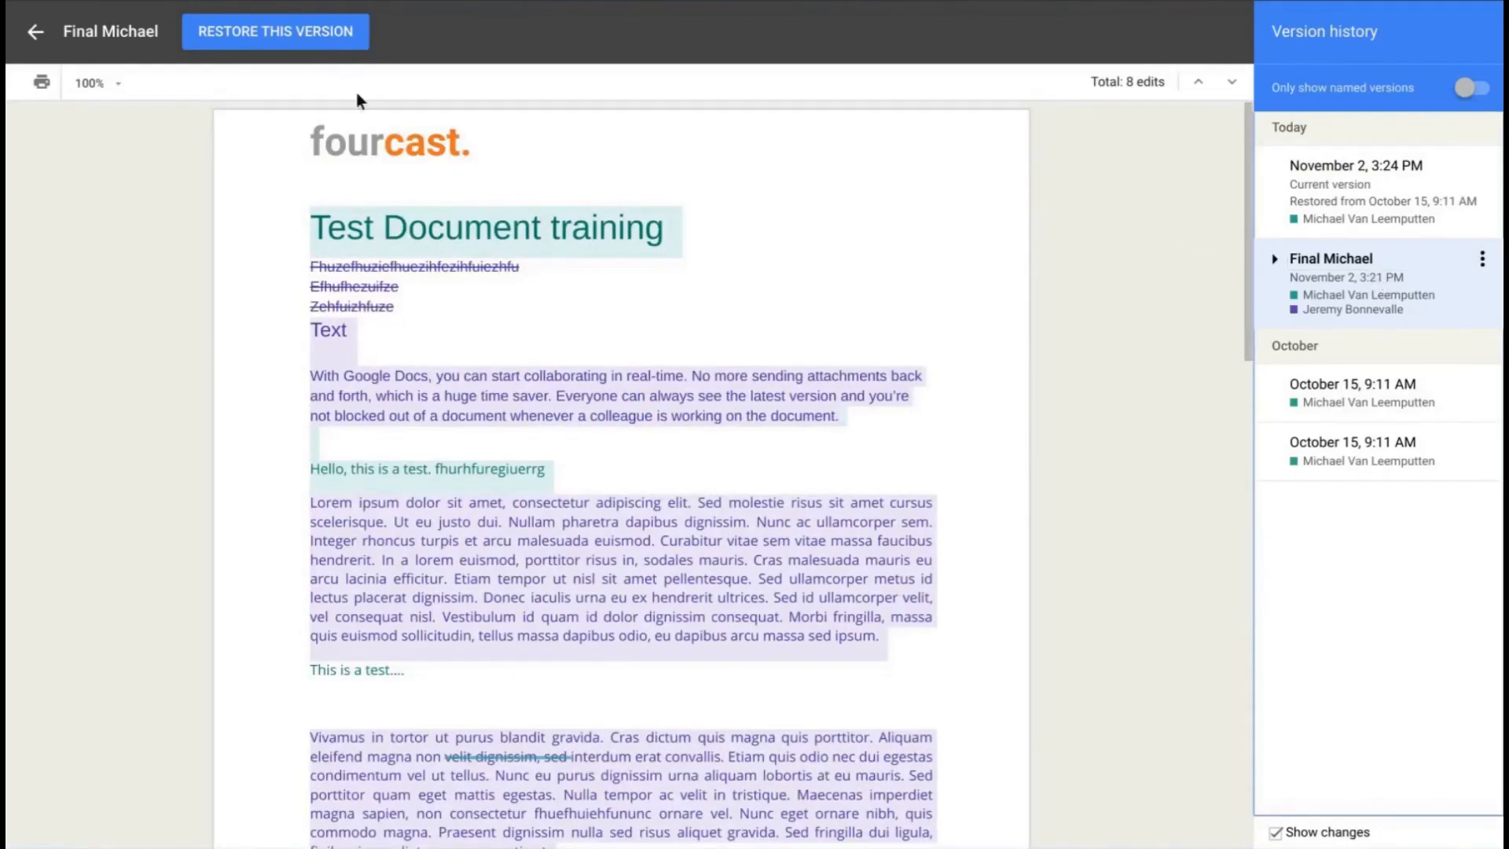
Restore the document to the named November 2, 3:21 PM version and look through the restored text
{"action": "left_click", "coordinate": [293, 47]}
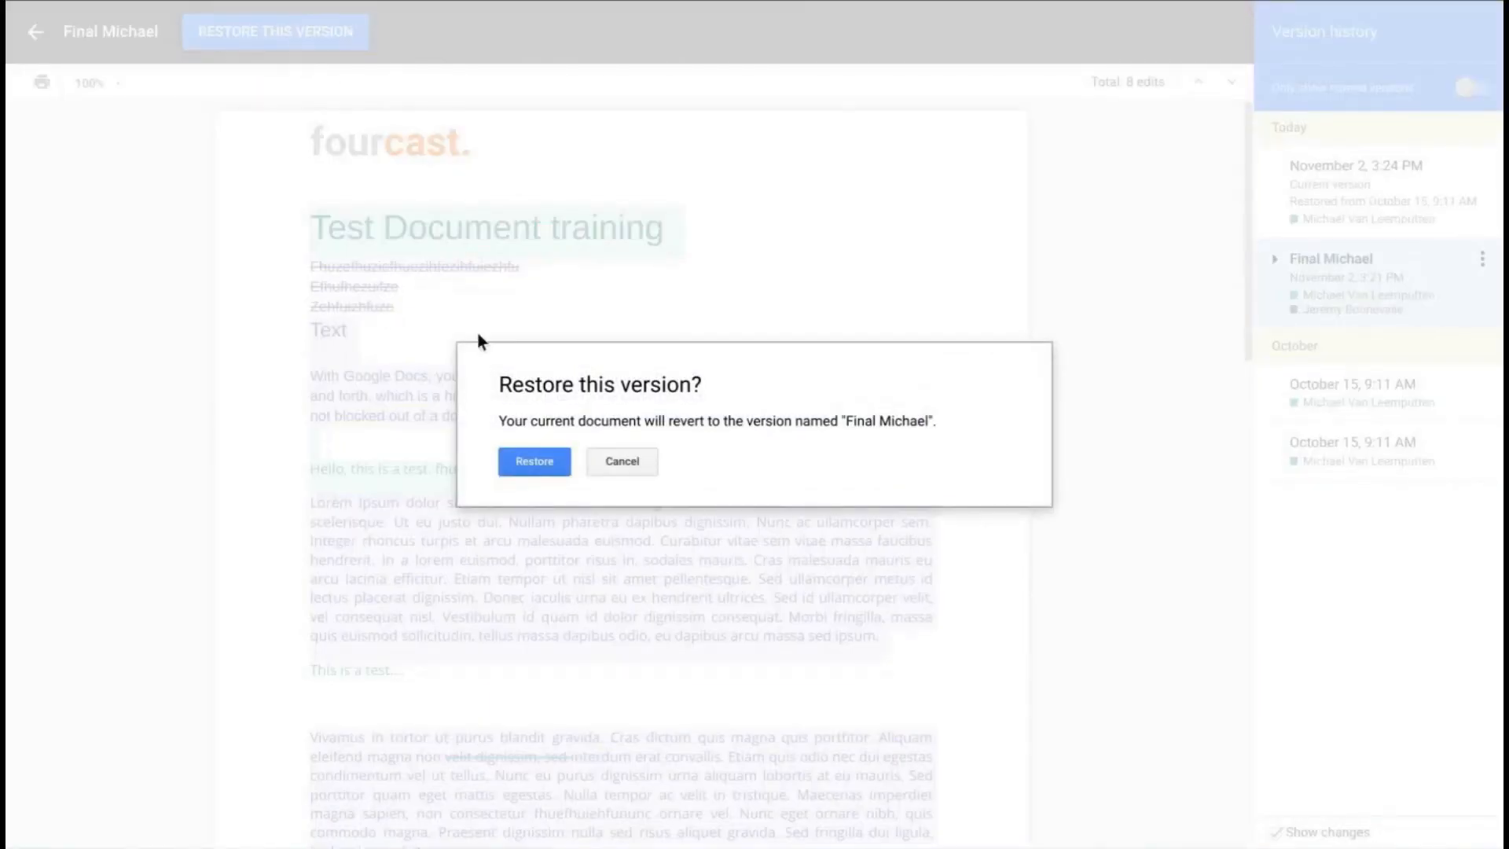
{"action": "left_click", "coordinate": [524, 458]}
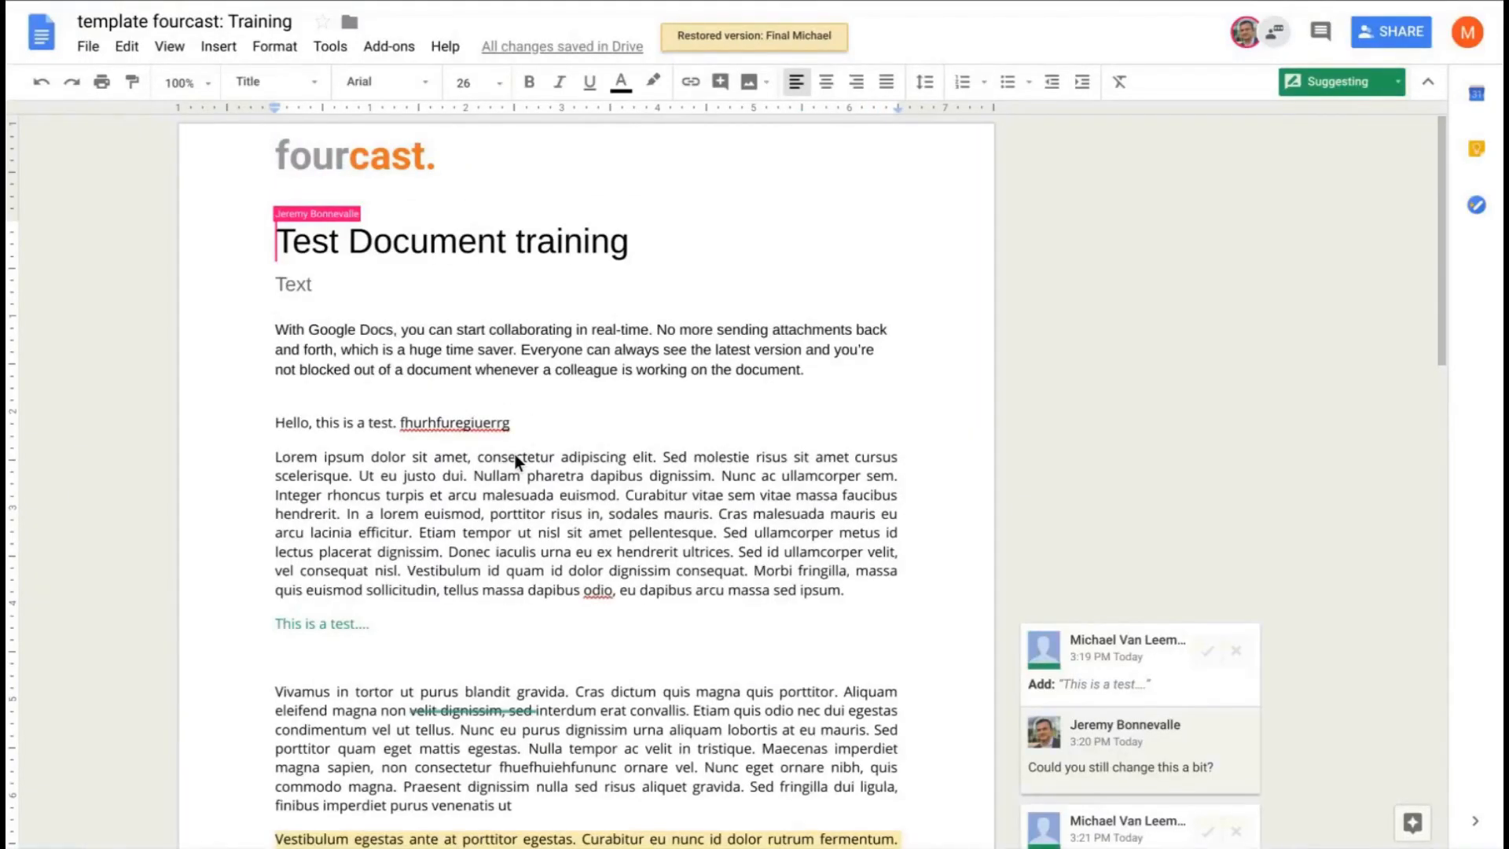
{"action": "scroll", "coordinate": [522, 464], "scroll_direction": "down", "scroll_amount": 2}
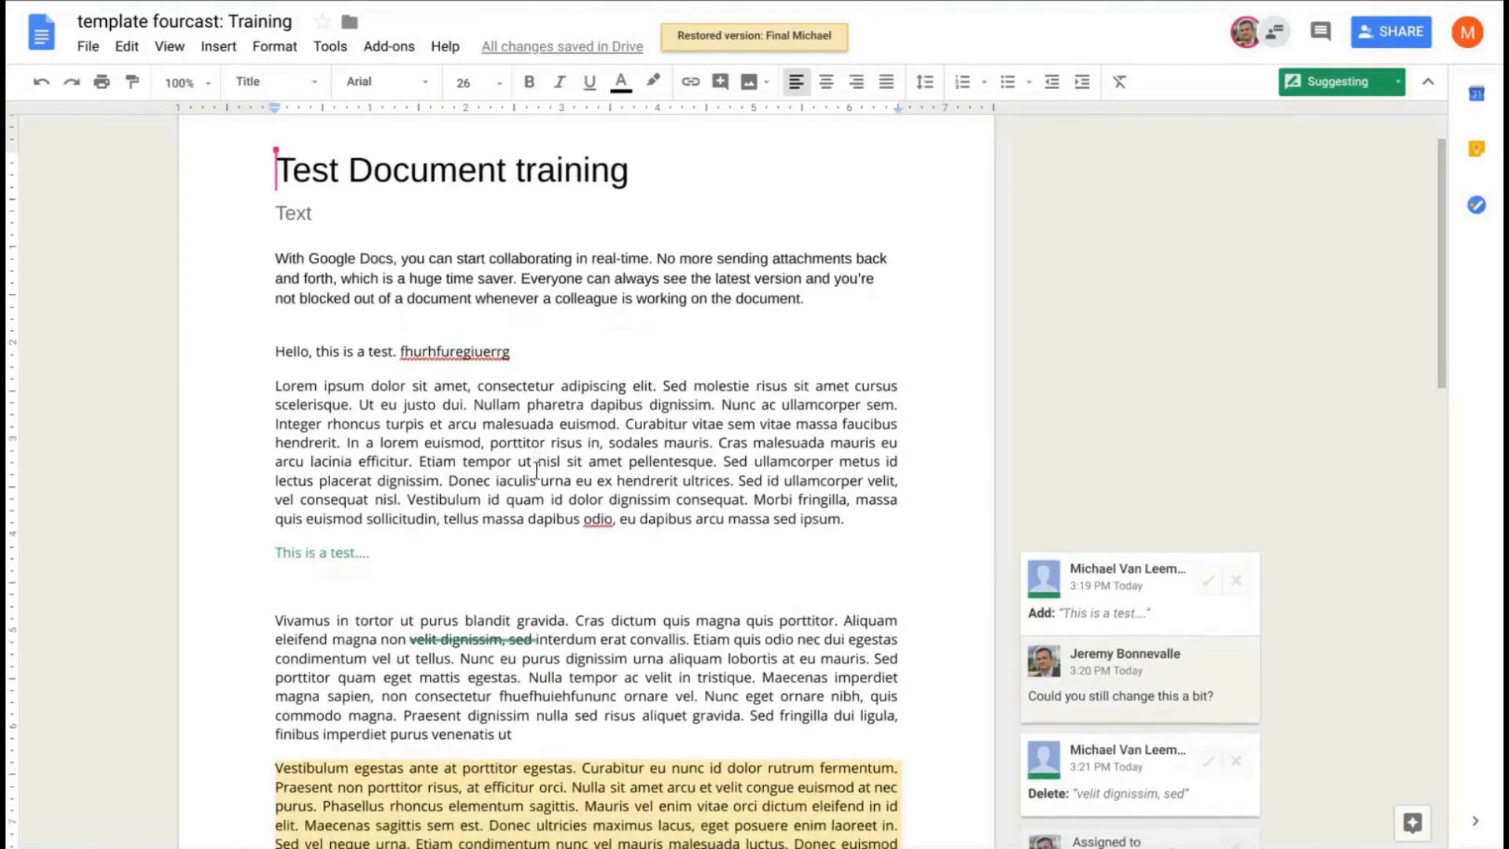
{"action": "scroll", "coordinate": [536, 469], "scroll_direction": "down", "scroll_amount": 5}
{"action": "scroll", "coordinate": [524, 479], "scroll_direction": "up", "scroll_amount": 4}
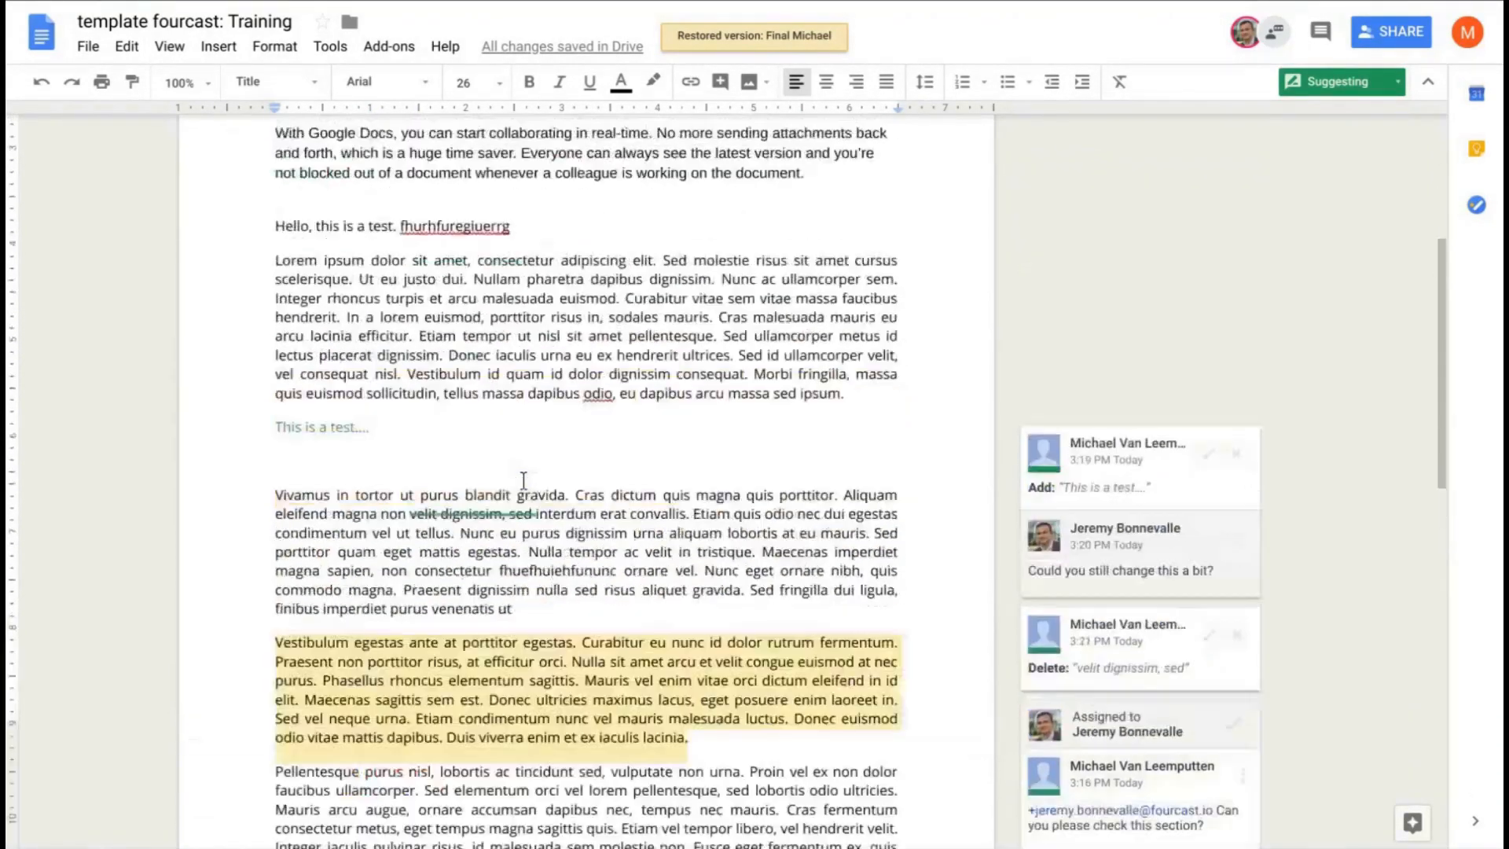
{"action": "scroll", "coordinate": [523, 479], "scroll_direction": "up", "scroll_amount": 5}
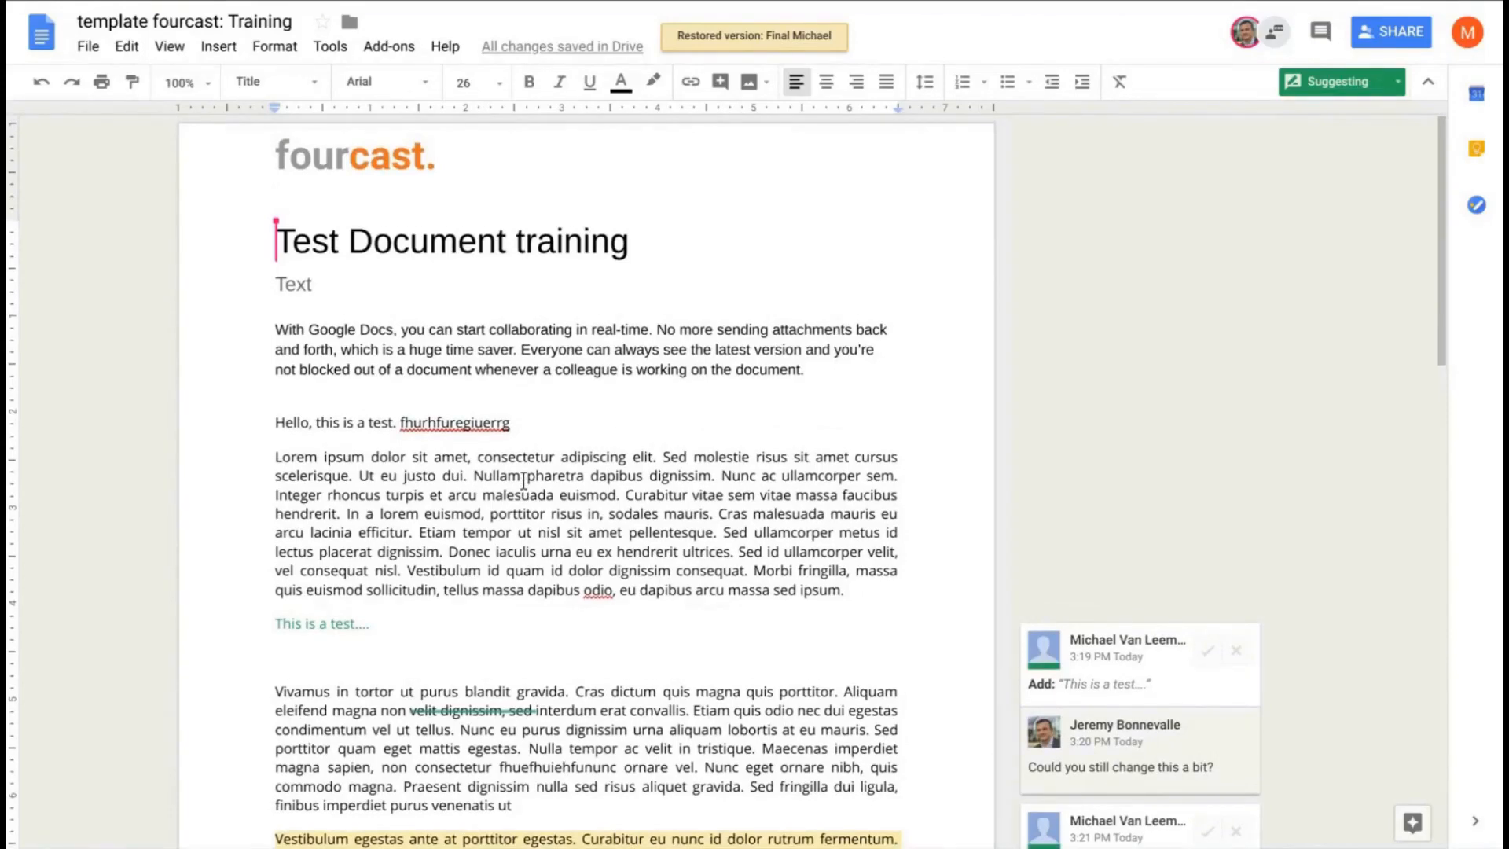